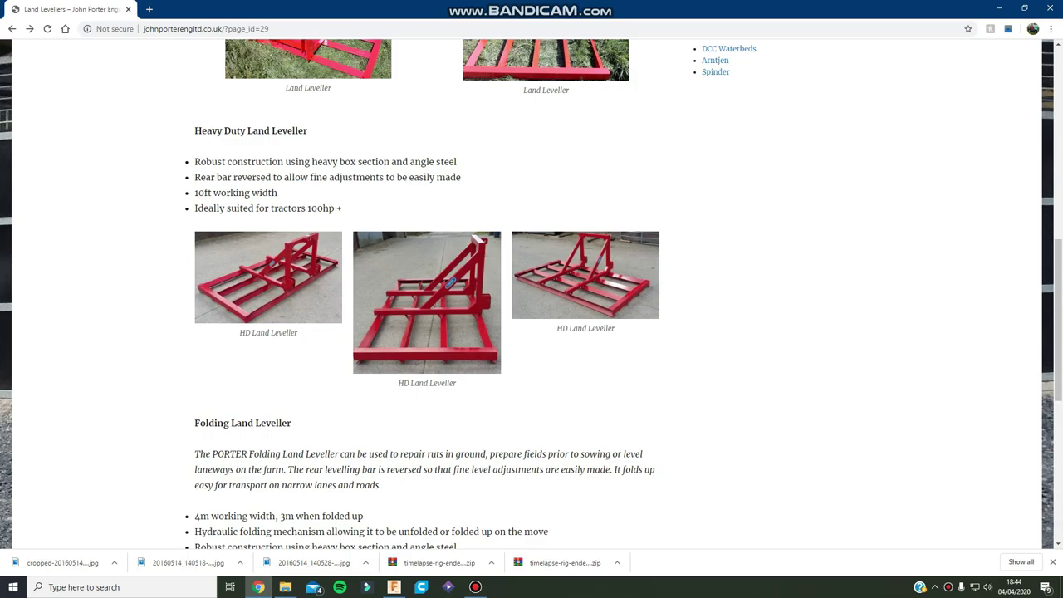
Scroll up and down the Land Levellers page in Chrome to study the leveller photos
scroll(532, 332, "up", 7)
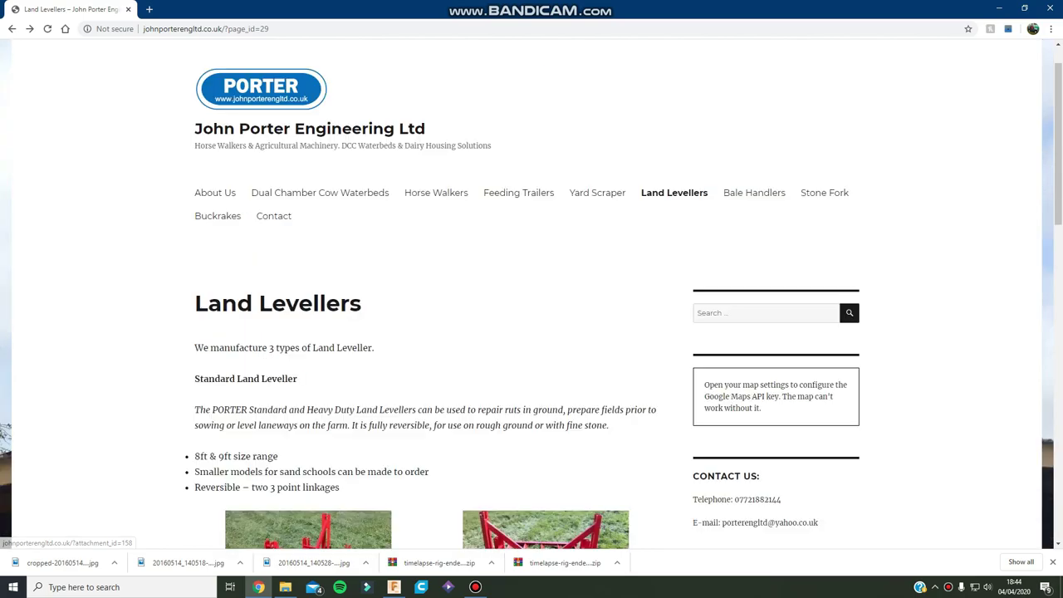
scroll(532, 332, "down", 3)
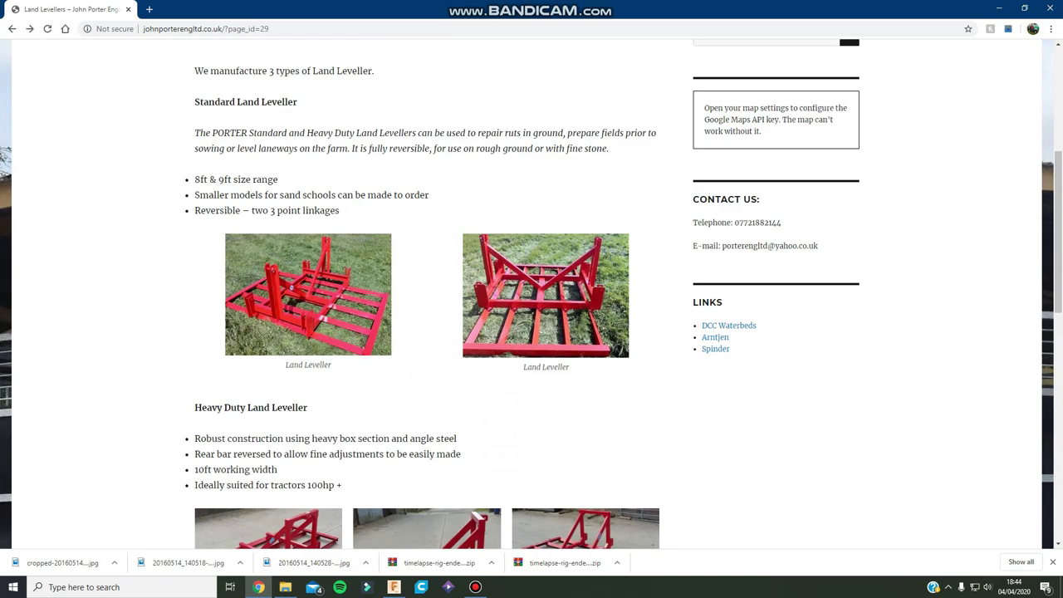
scroll(531, 332, "down", 2)
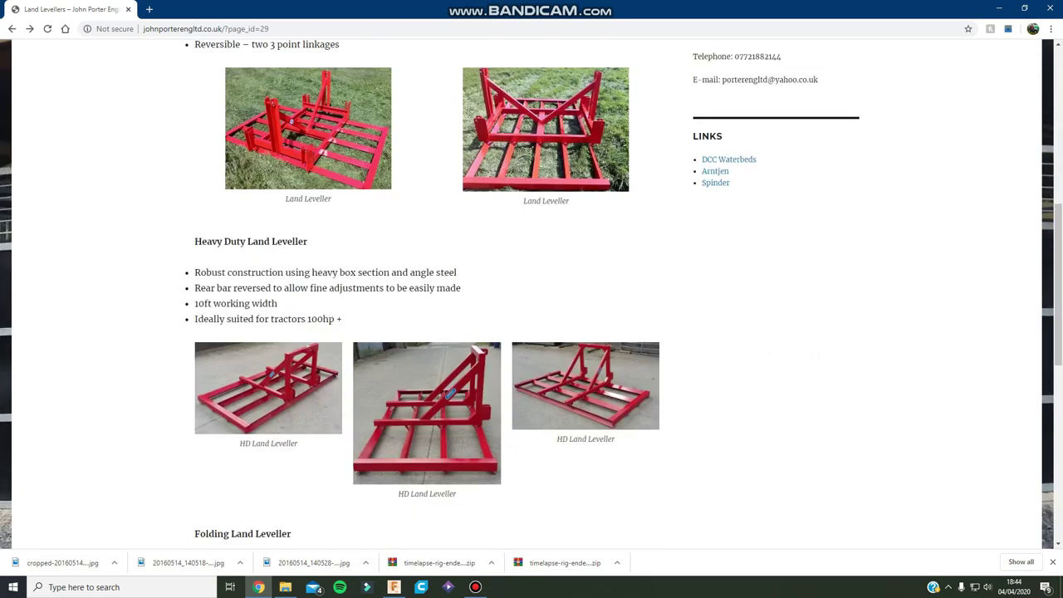
scroll(532, 294, "down", 2)
scroll(532, 294, "up", 4)
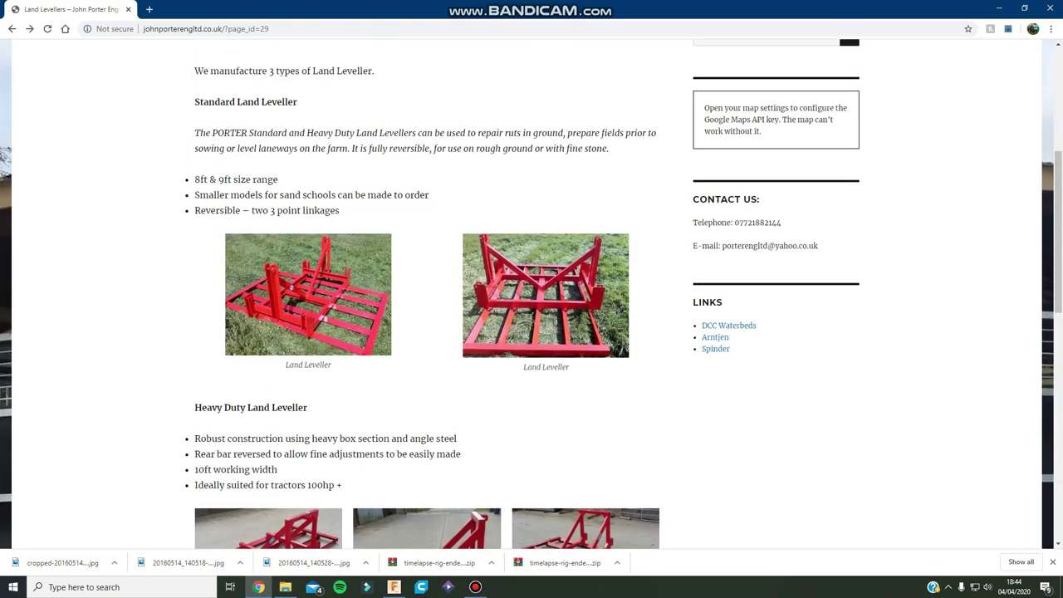
scroll(532, 294, "down", 6)
scroll(532, 294, "up", 2)
scroll(532, 294, "down", 3)
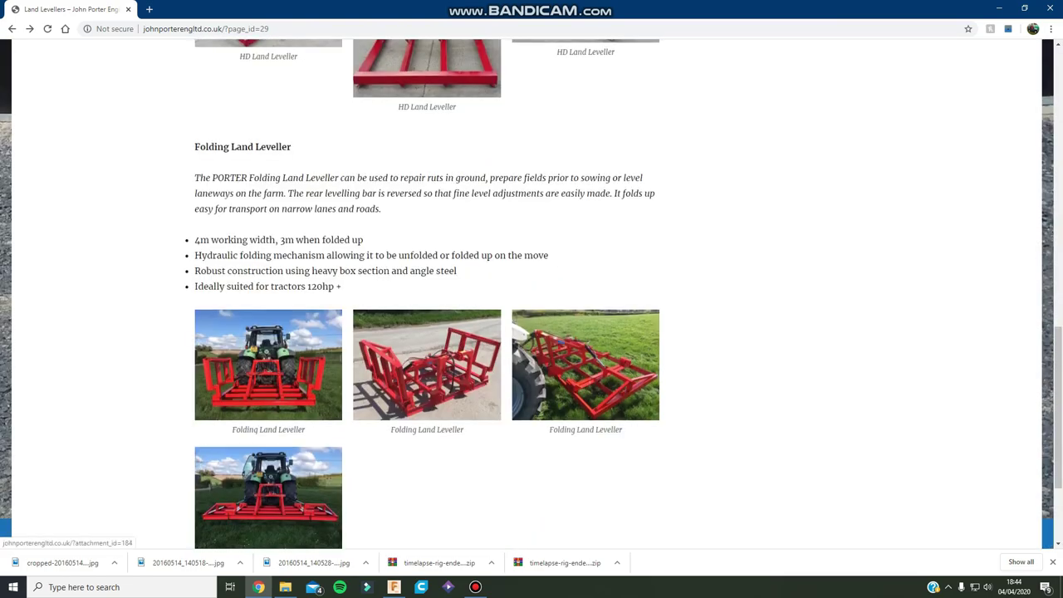
scroll(428, 349, "up", 3)
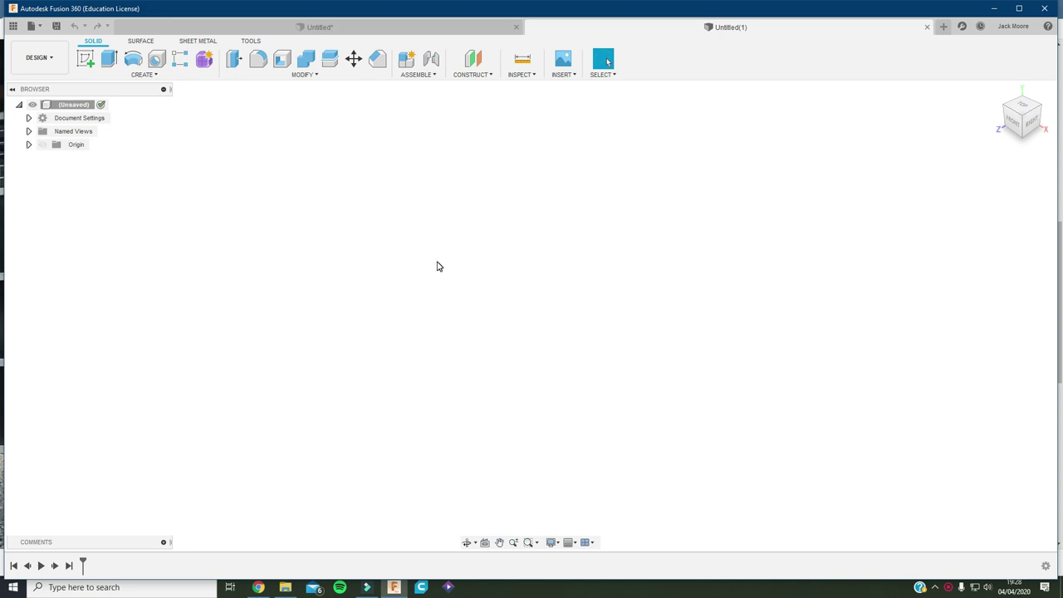
Maximize Fusion 360, recheck the Heavy Duty leveller photo in Chrome, and return to the design
left_click(1019, 8)
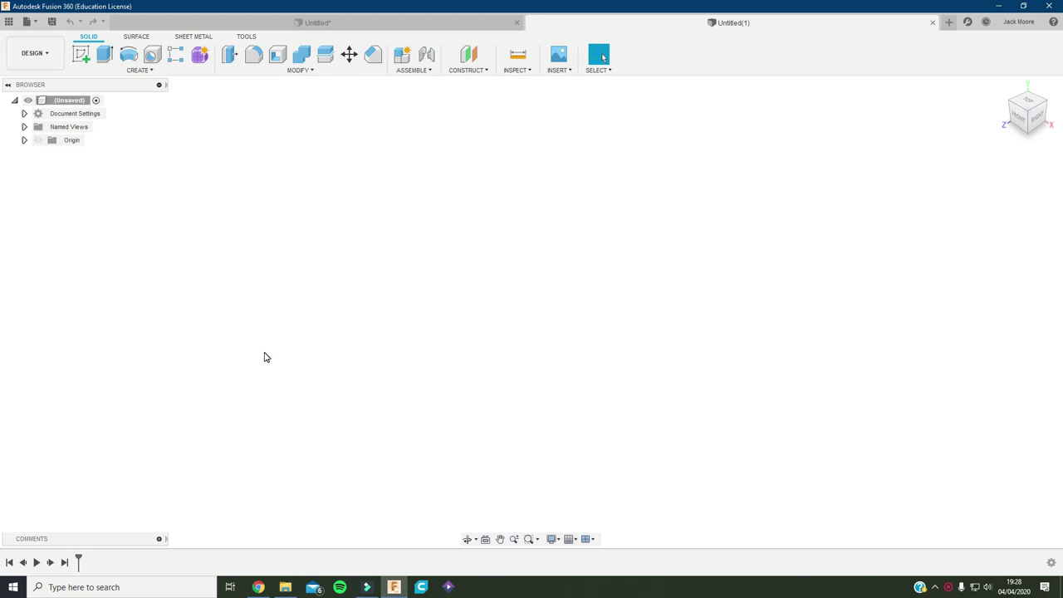
left_click(258, 587)
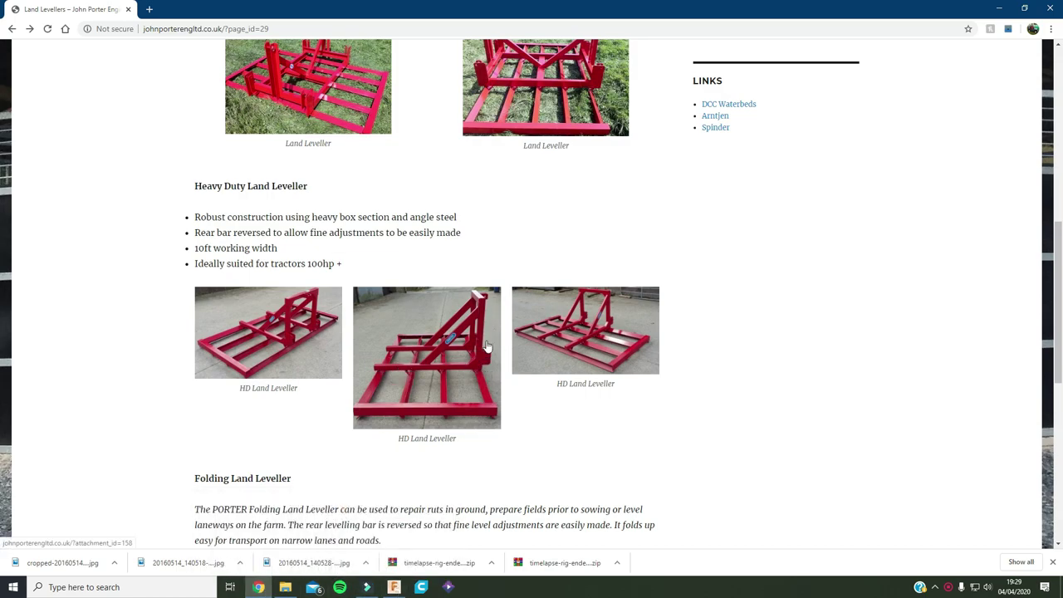
key("alt+Tab")
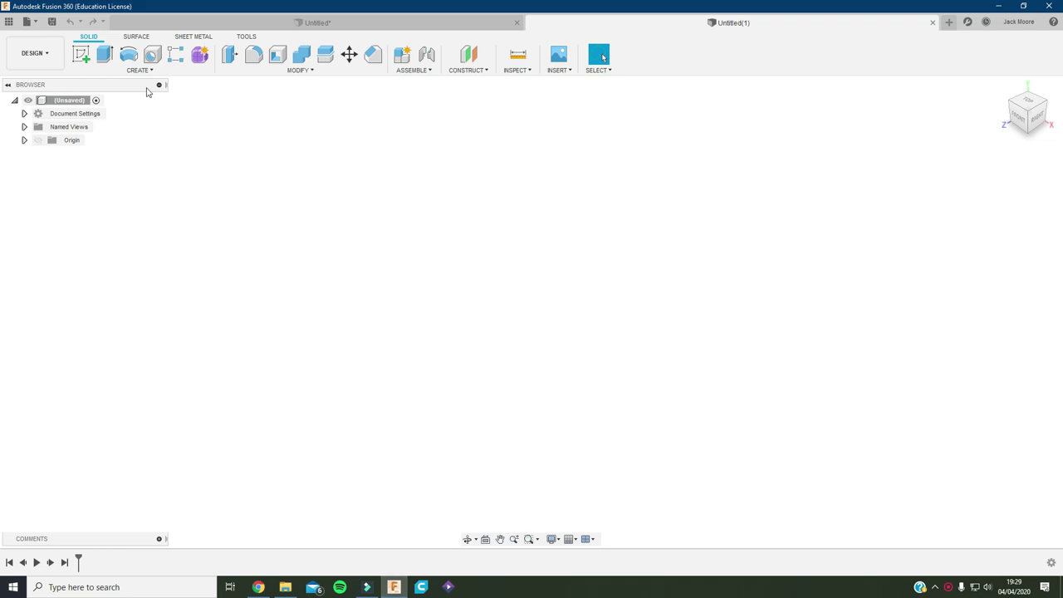
On the front plane, sketch a 50 × 4 mm rectangle from the origin
left_click(83, 55)
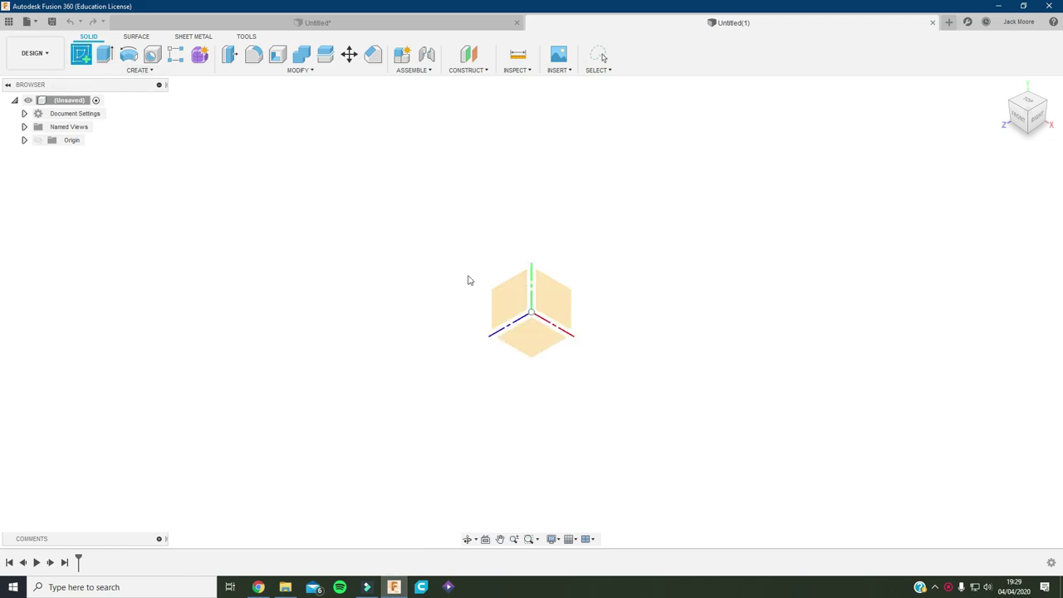
left_click(527, 314)
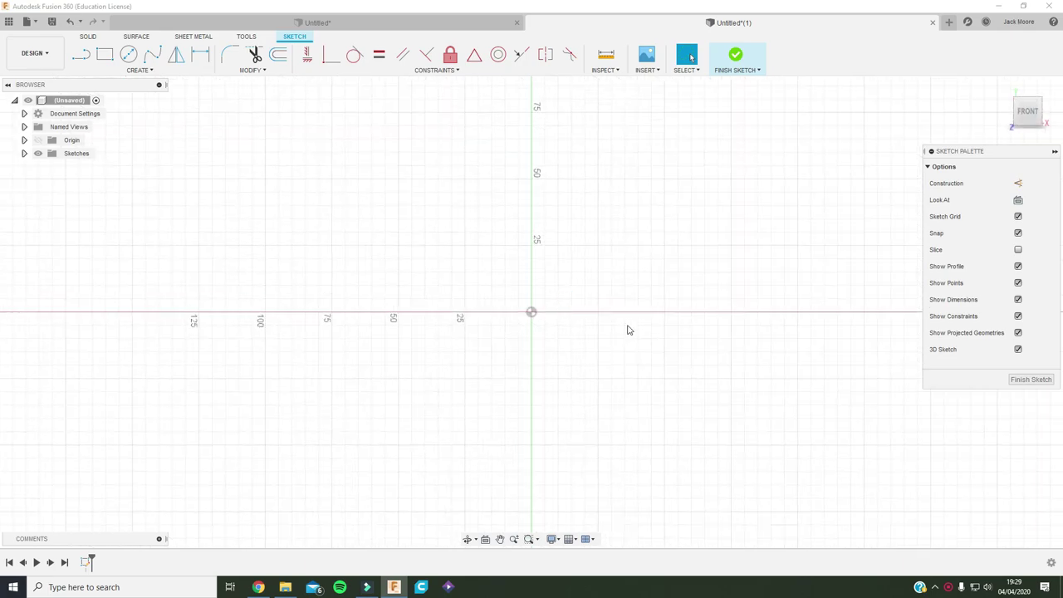
left_click(105, 54)
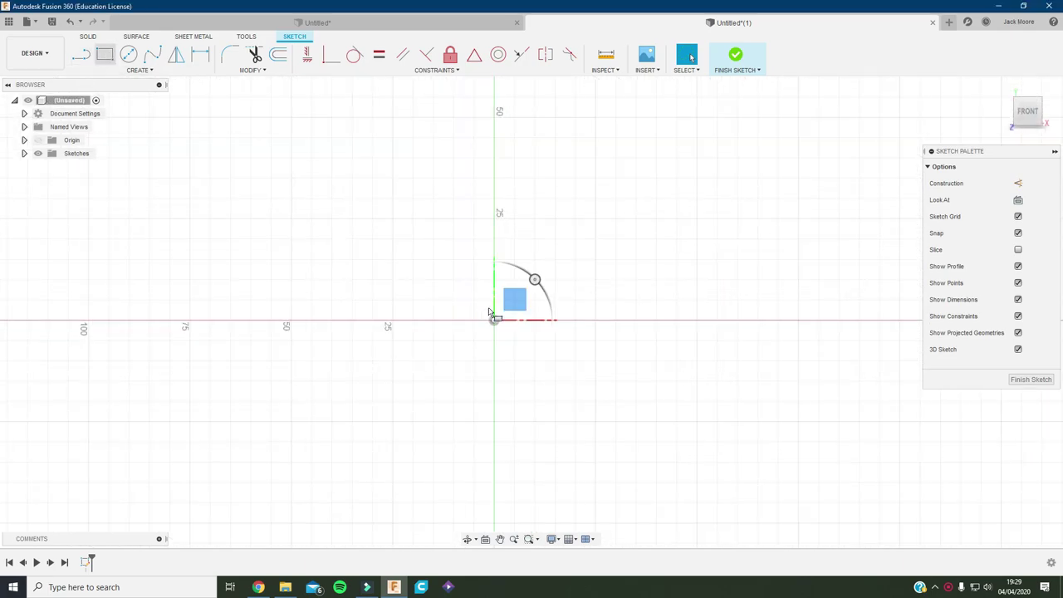
left_click(494, 322)
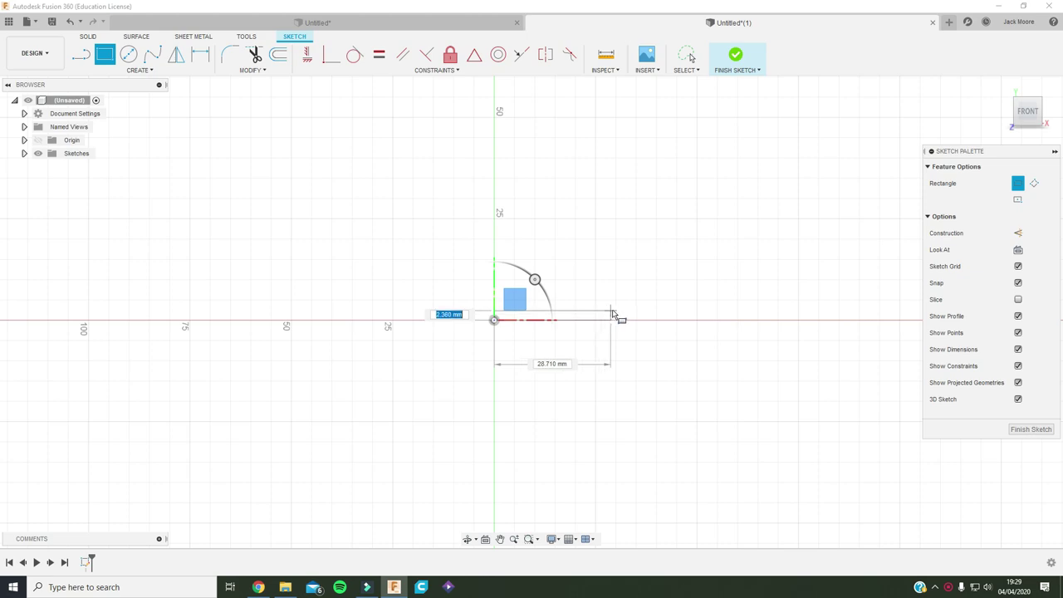
type("4")
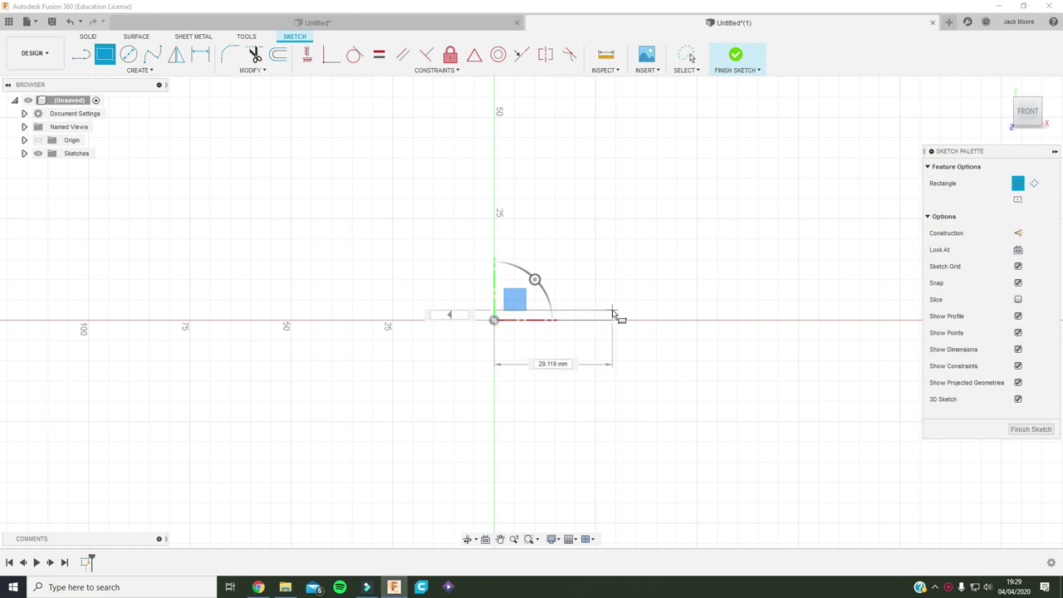
key("Tab")
type("50")
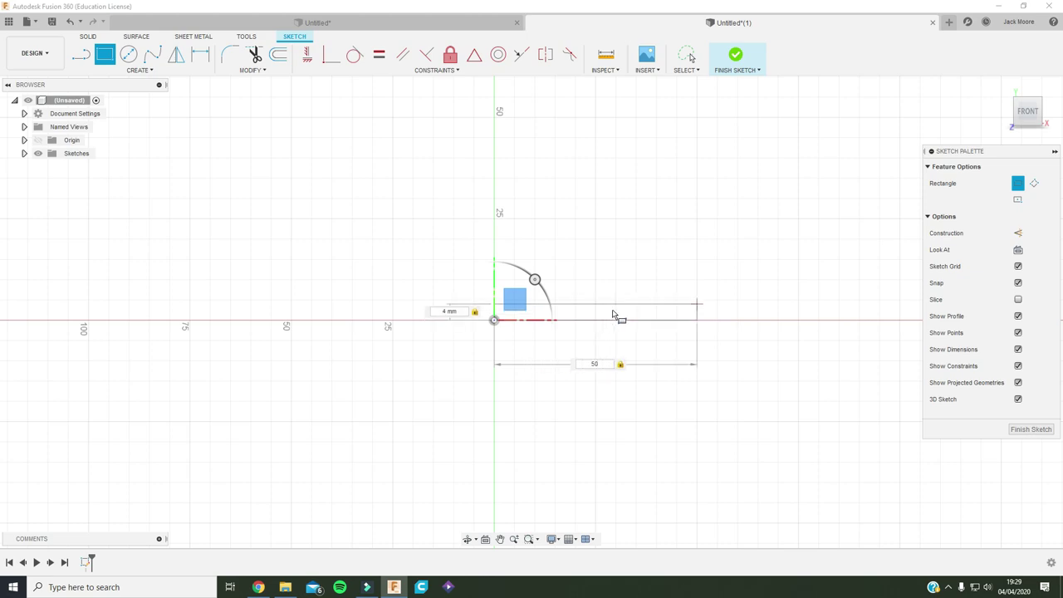
key("Return")
key("Escape")
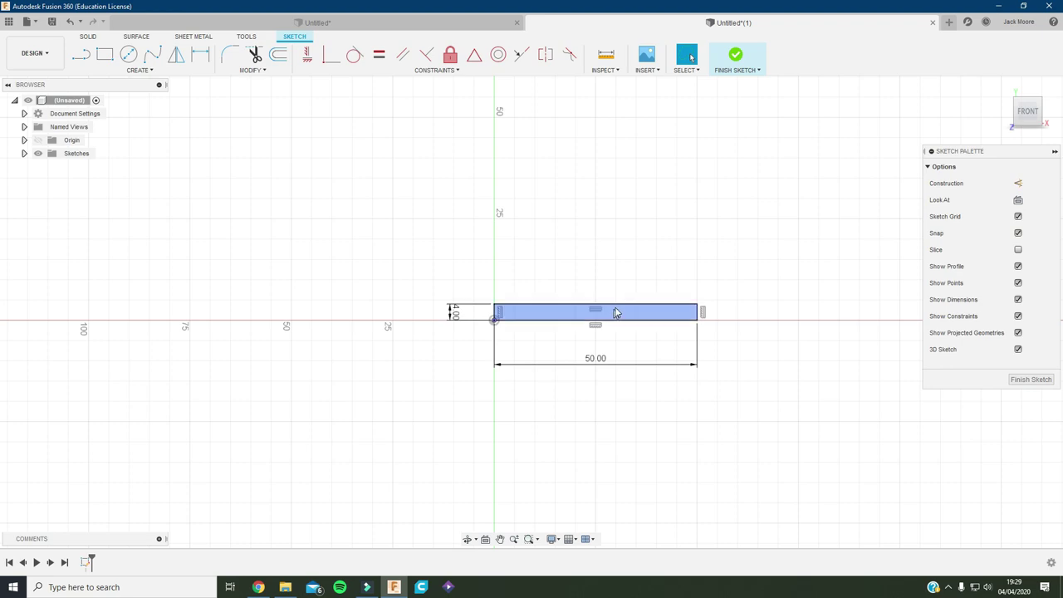
Add a 4 × 35 mm upright rectangle from the origin and finish the sketch
left_click(105, 54)
left_click(495, 320)
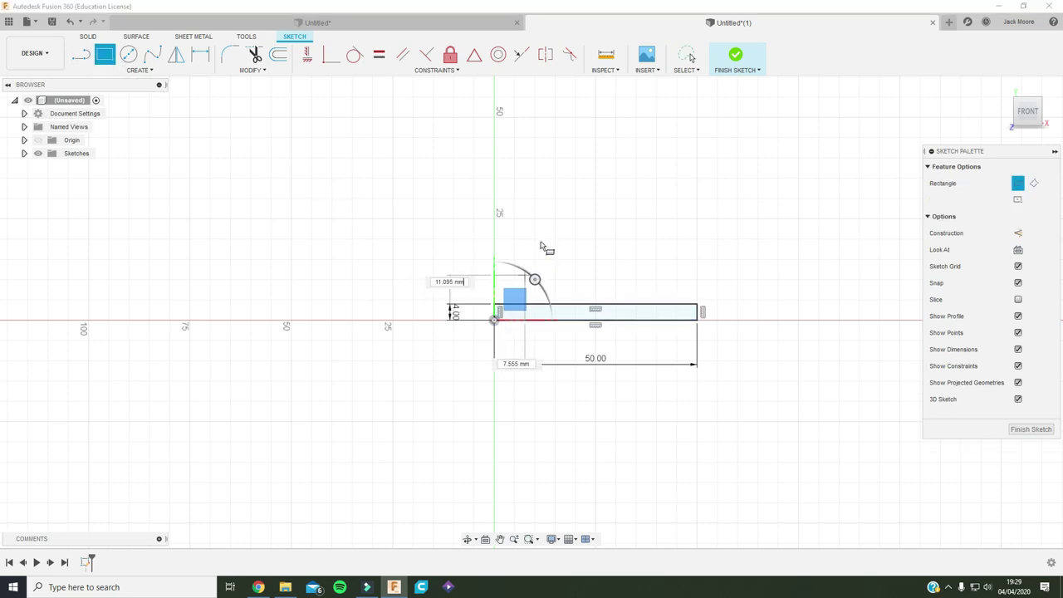
type("3")
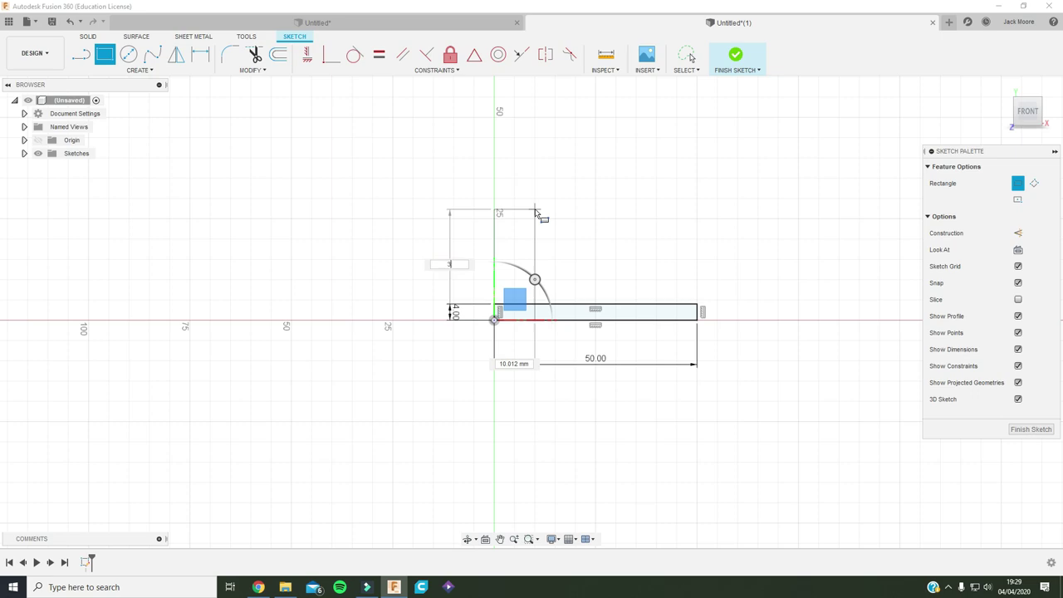
type("5")
key("Tab")
type("4")
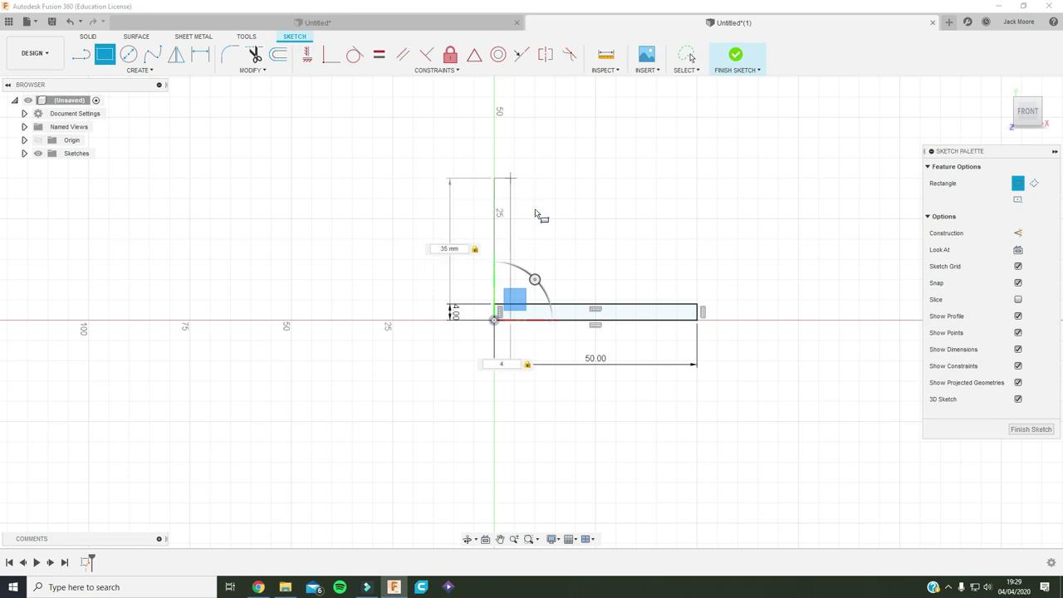
key("Return")
key("Escape")
left_click(1031, 379)
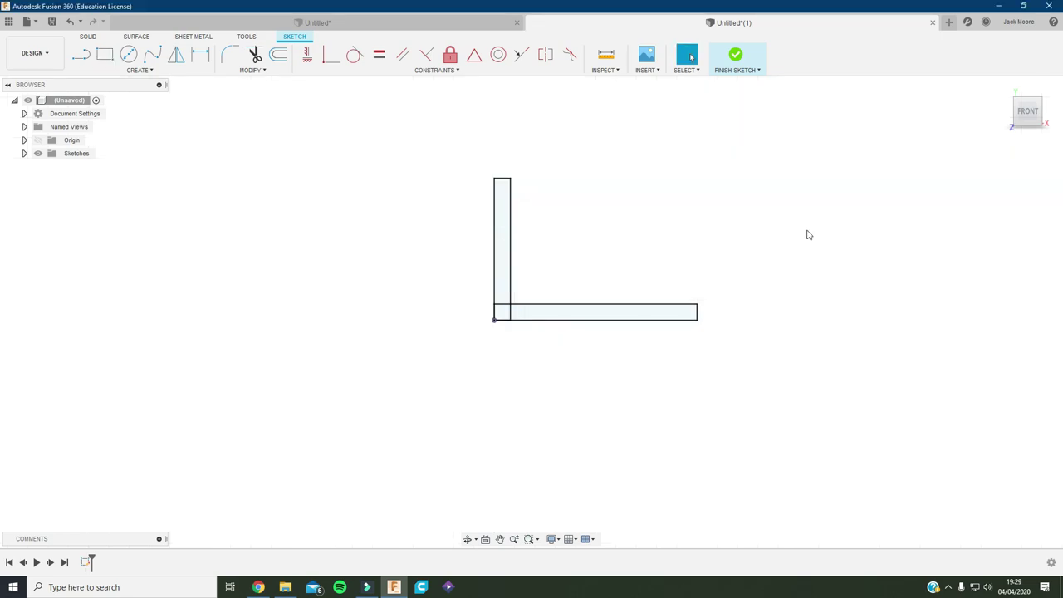
Extrude both rectangle profiles 4 mm into an L-shaped solid
middle_click_drag(807, 232, 784, 235, "shift")
key("e")
left_click(506, 249)
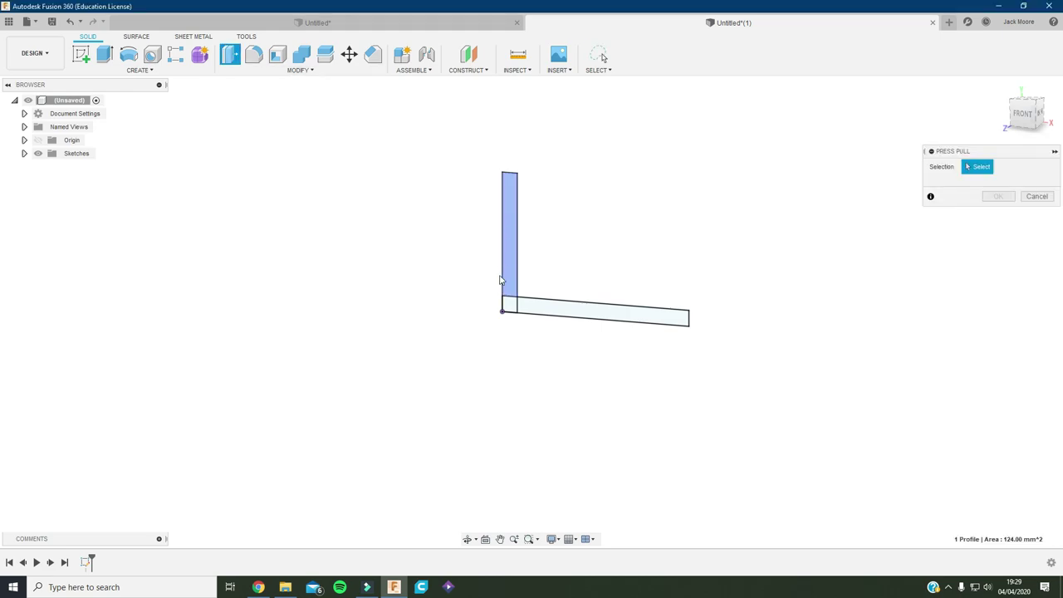
left_click(598, 311)
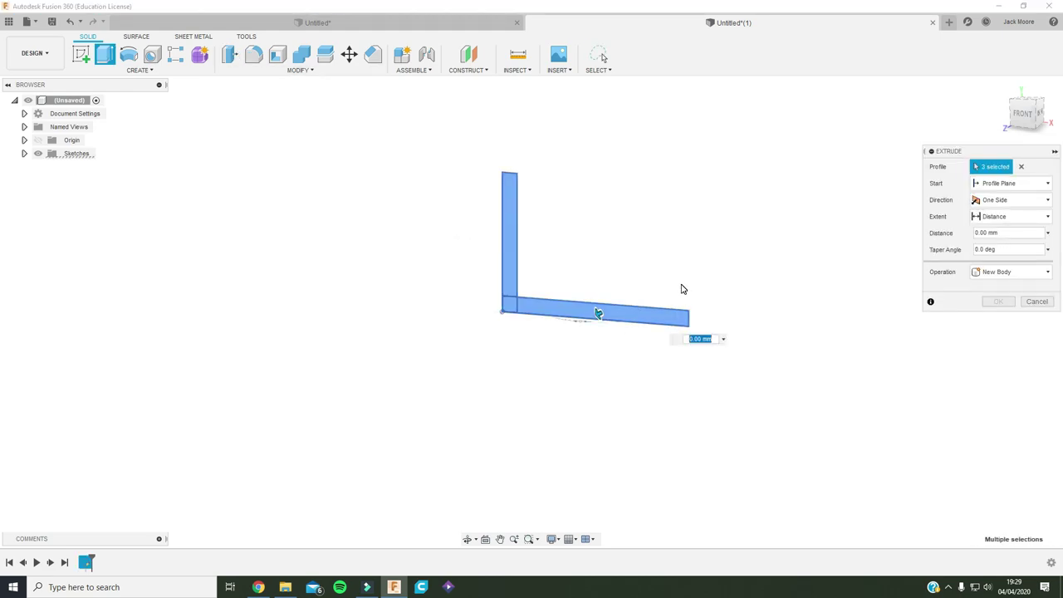
type("4")
key("Return")
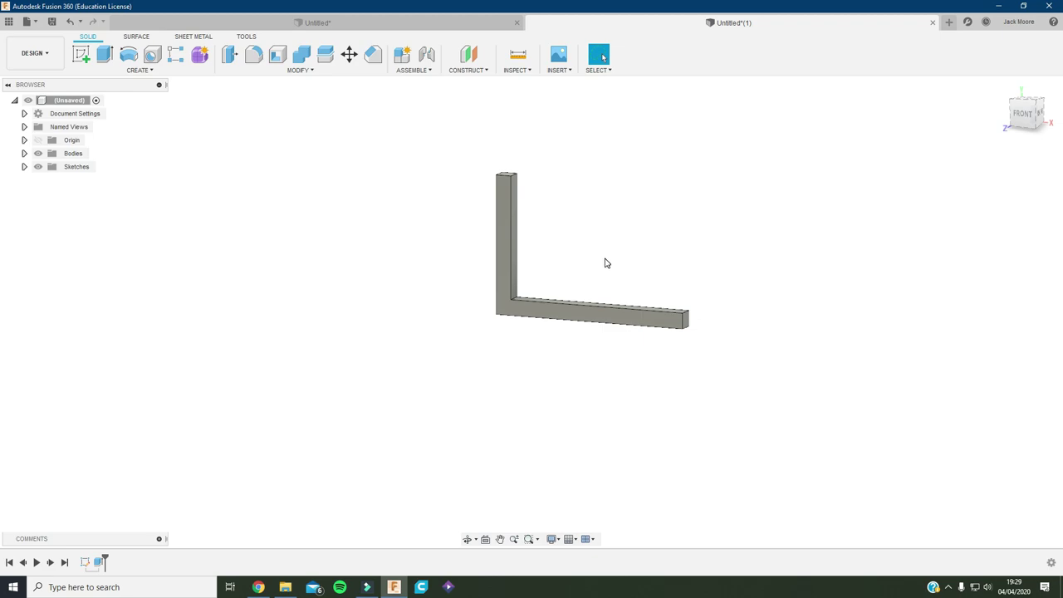
Start a new sketch on the L body's long side face
middle_click_drag(652, 246, 636, 256, "shift")
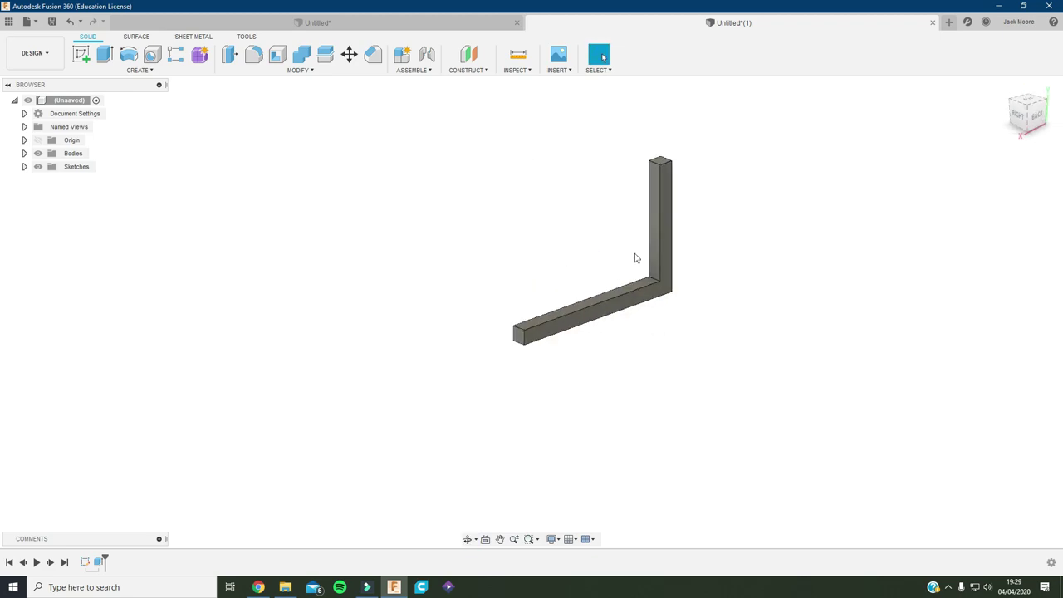
left_click(664, 256)
left_click(81, 54)
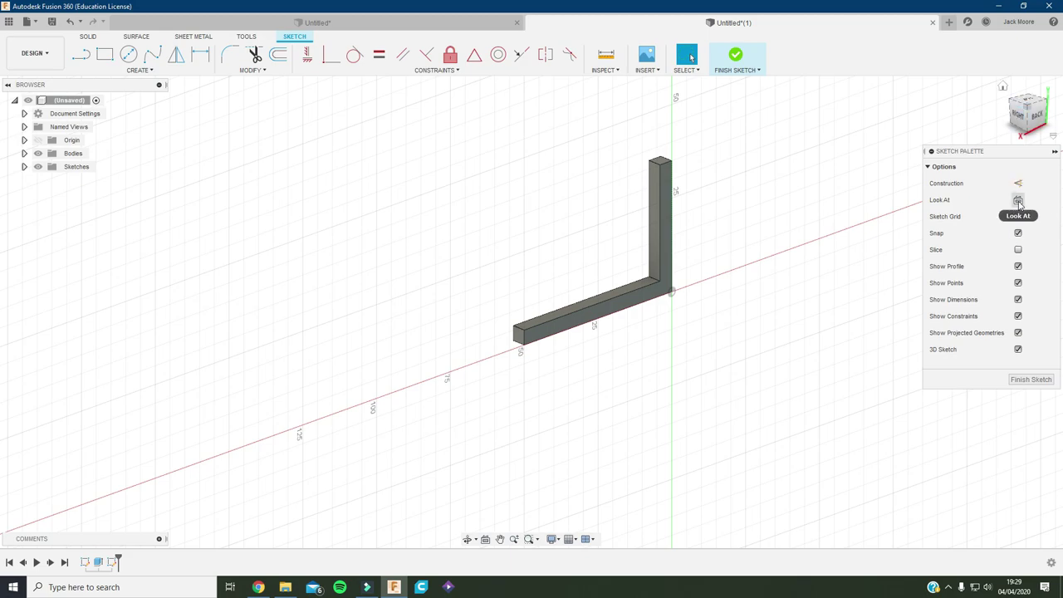
Draw a 135° diagonal line from the upright's top down to the bottom flange
left_click(1019, 200)
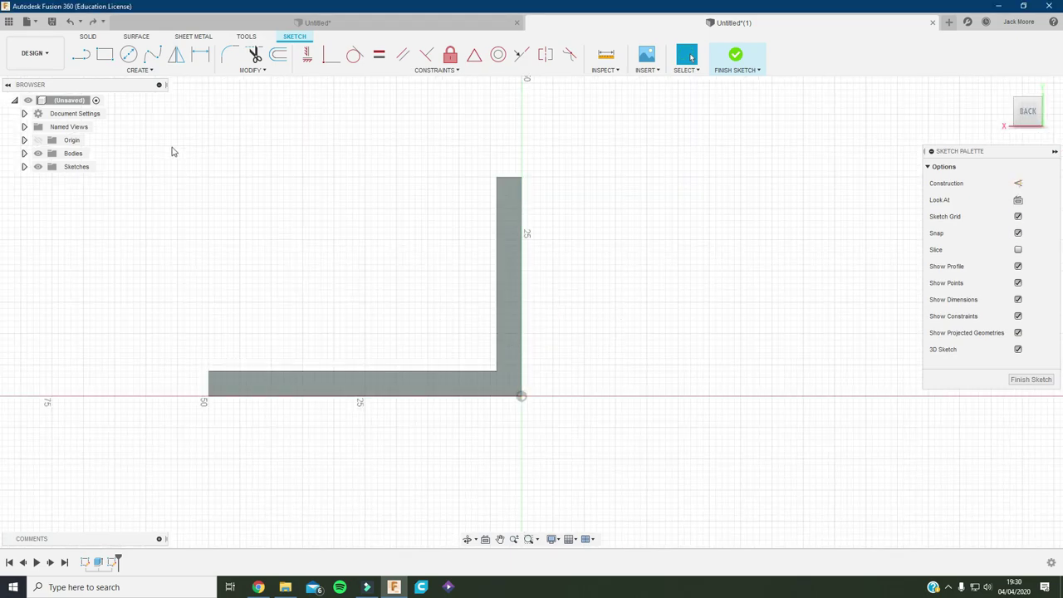
left_click(81, 54)
left_click(522, 397)
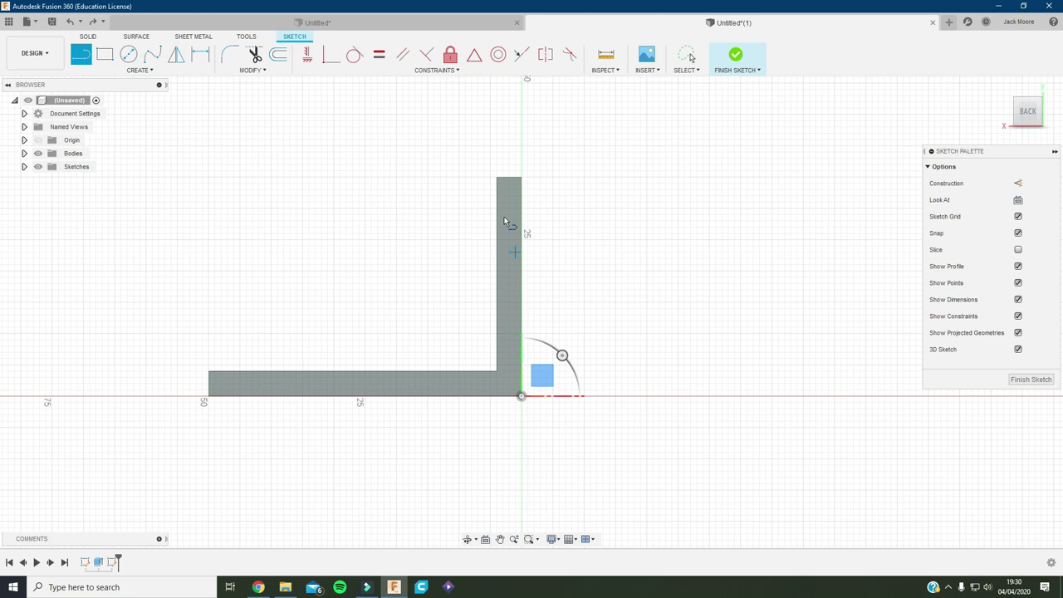
left_click(497, 200)
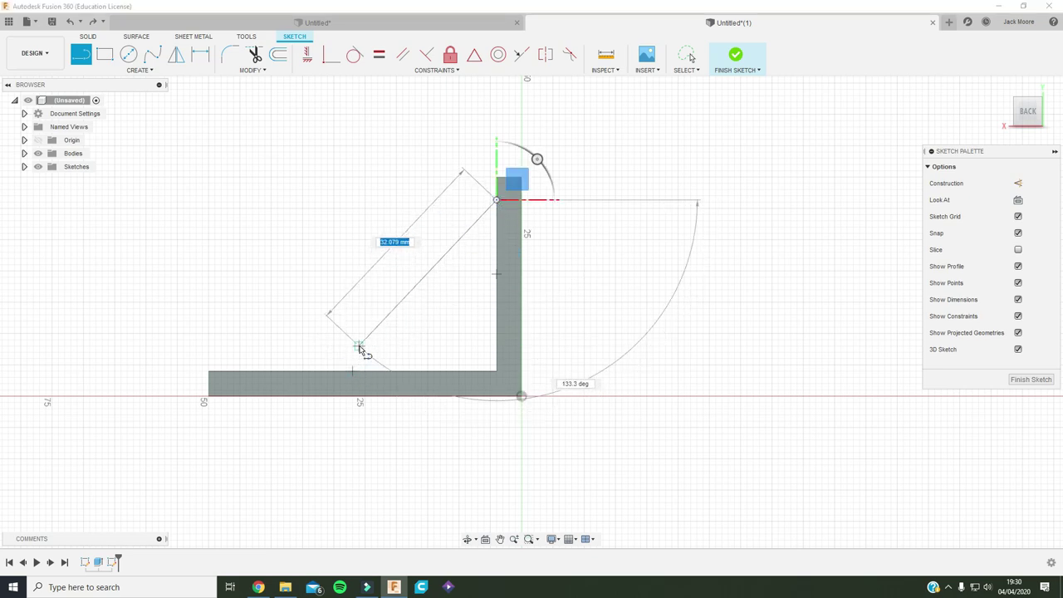
key("Tab")
type("13")
key("Tab")
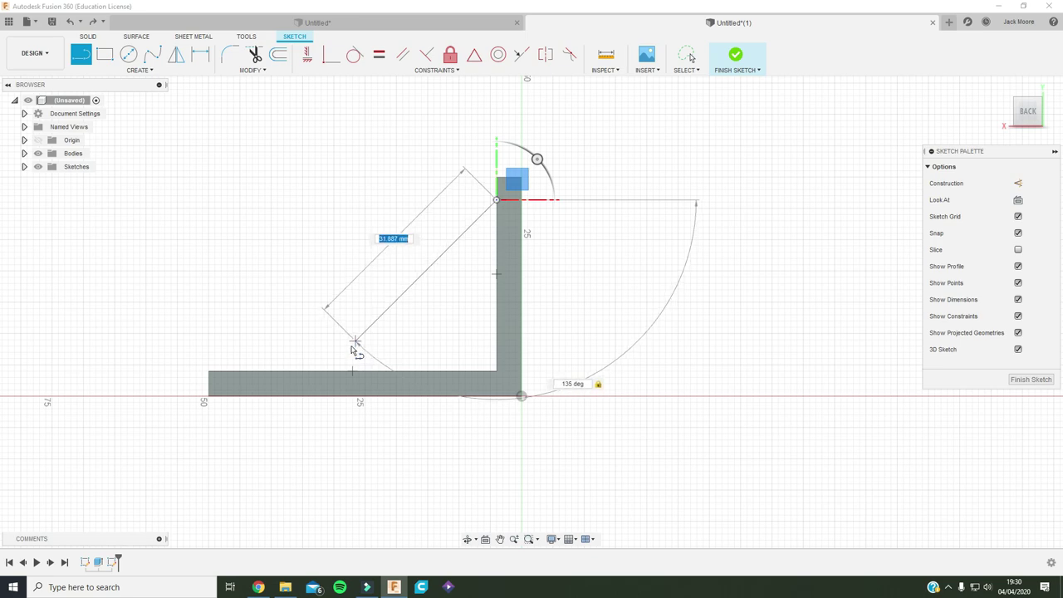
left_click(326, 370)
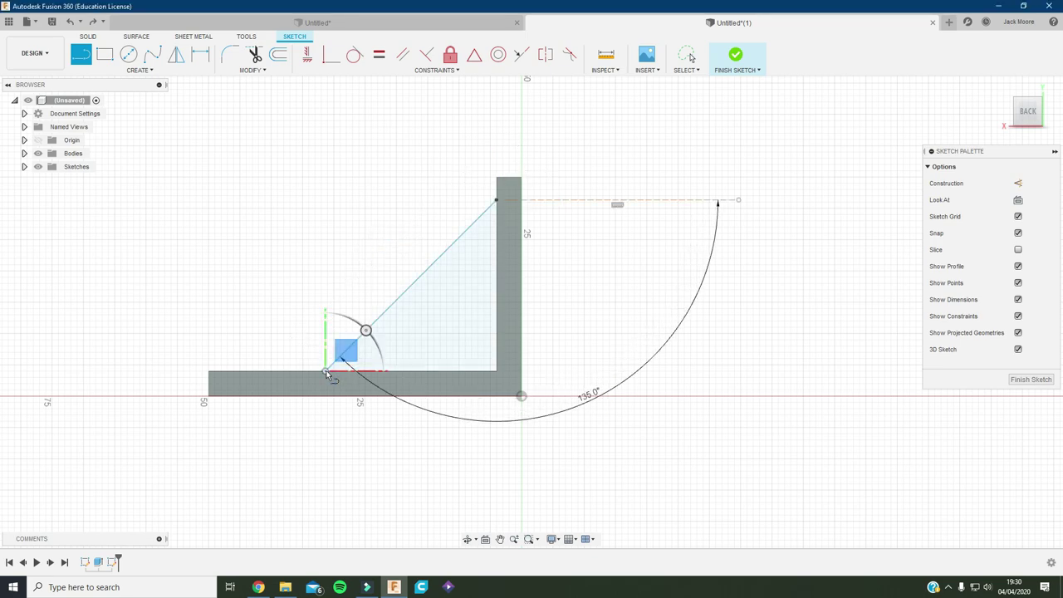
Dimension the diagonal's top end 4 mm below the upright's top corner
left_click(200, 55)
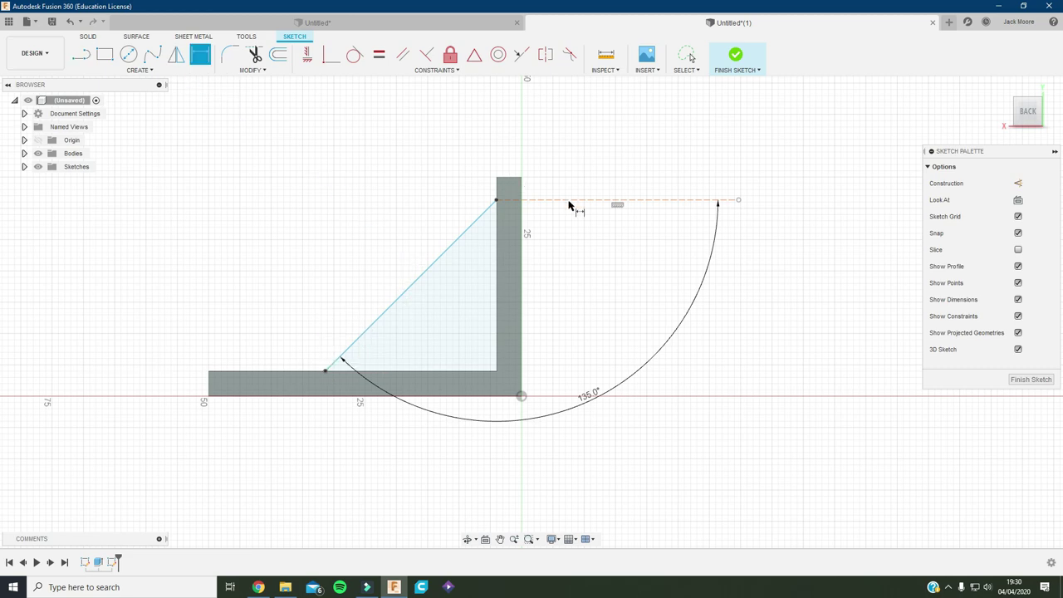
left_click(496, 200)
left_click(496, 177)
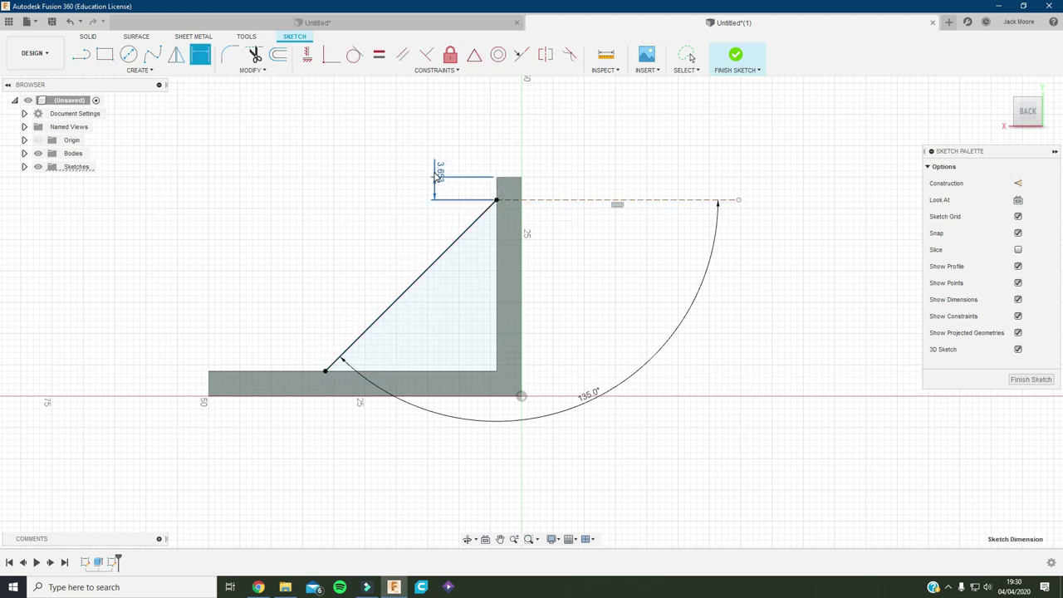
left_click(439, 170)
type("4")
key("Return")
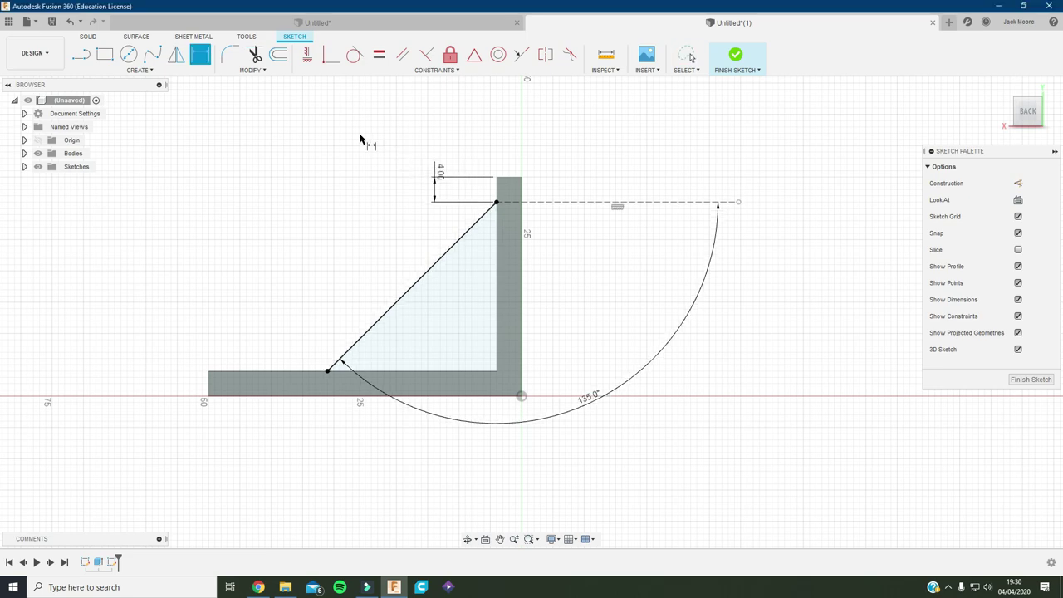
Draw a second 135° line from the upright wall to the bottom flange
left_click(80, 55)
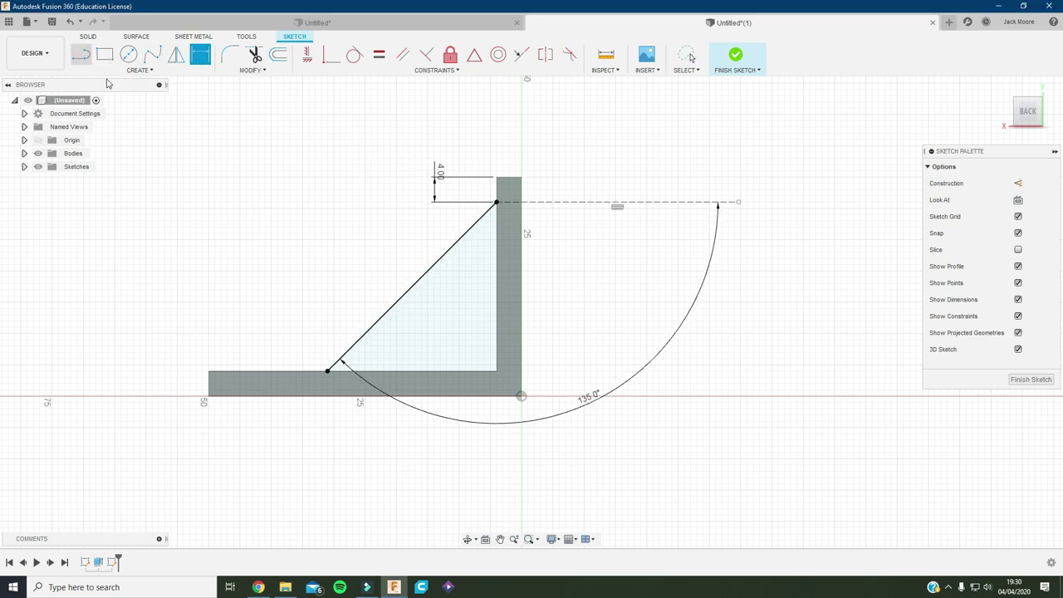
left_click(497, 226)
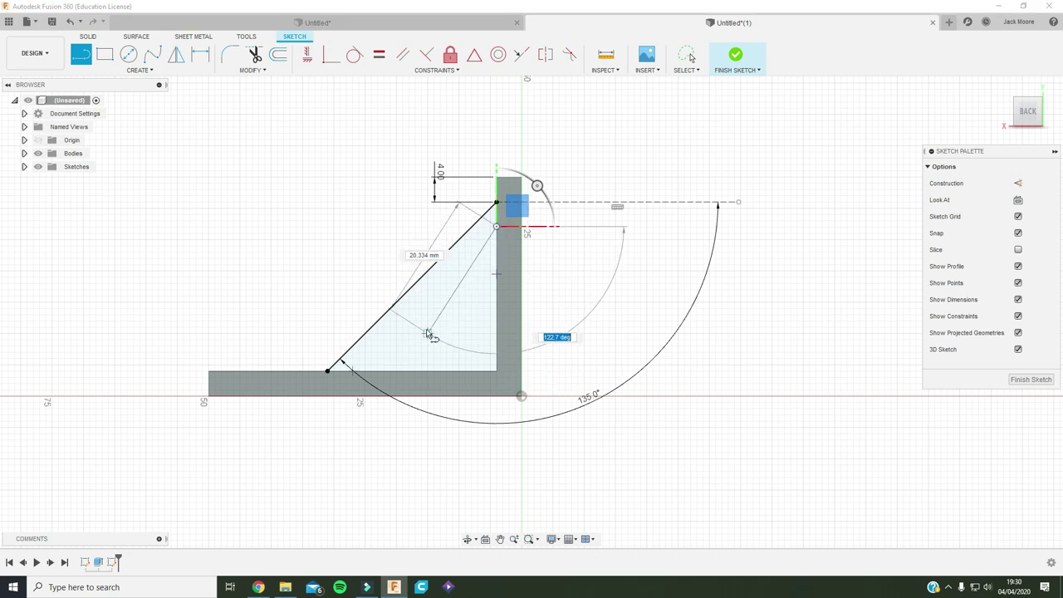
type("135")
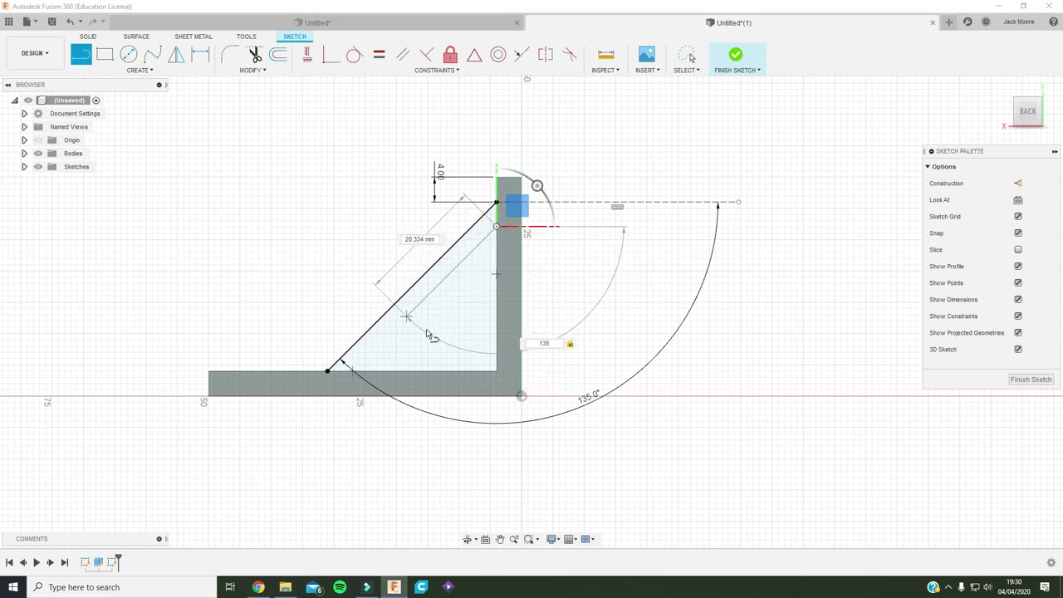
key("Tab")
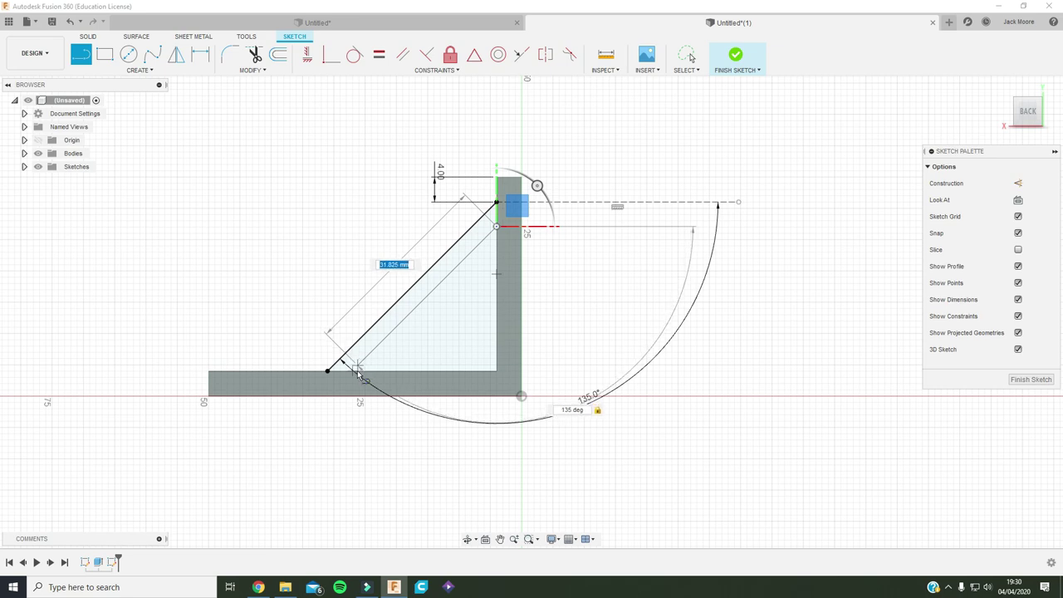
left_click(357, 372)
Dimension the two diagonal lines 4 mm apart
left_click(200, 54)
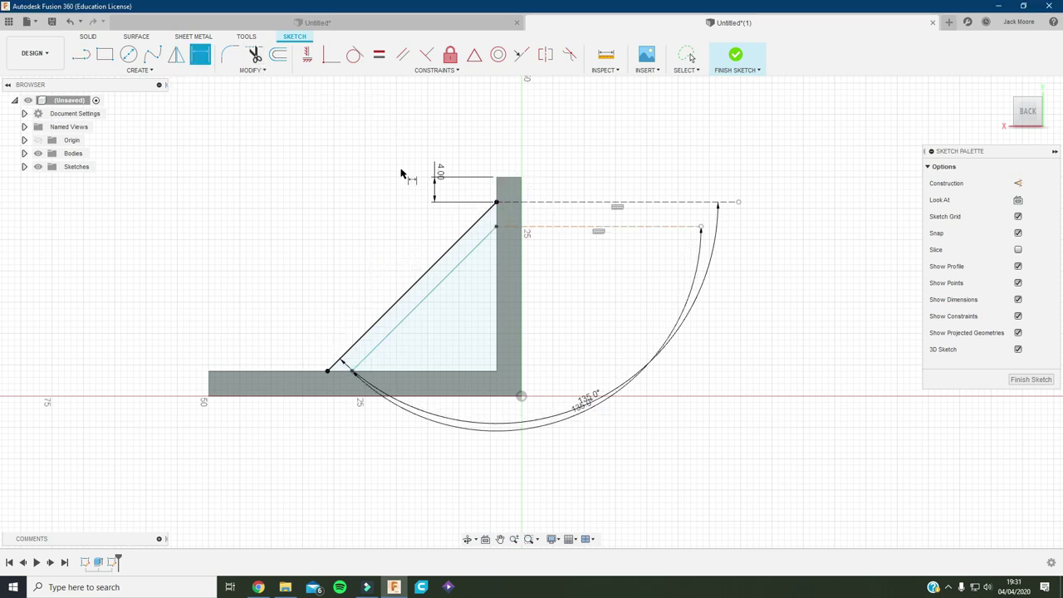
left_click(444, 284)
left_click(426, 275)
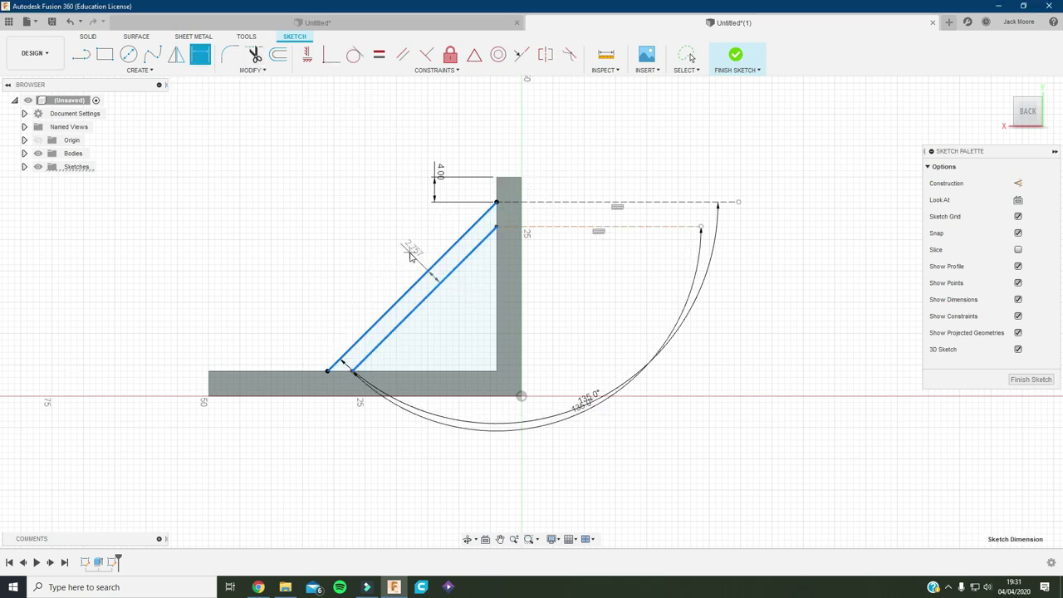
left_click(410, 255)
type("4")
key("Return")
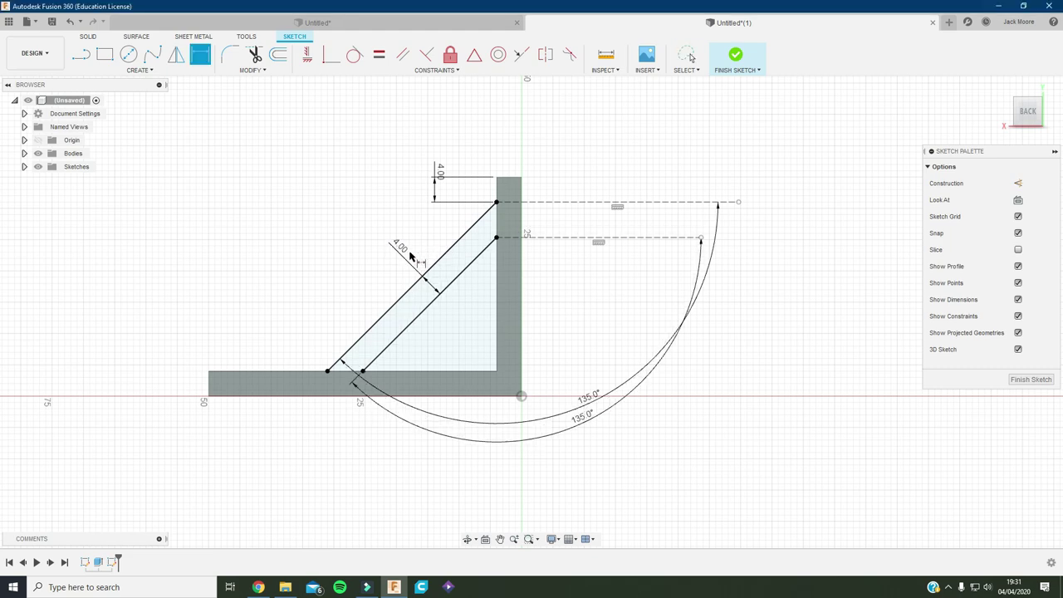
Extrude the strip between the diagonals 4 mm as a brace, then recheck the leveller photos
left_click(1031, 380)
middle_click_drag(762, 360, 923, 370, "shift")
key("e")
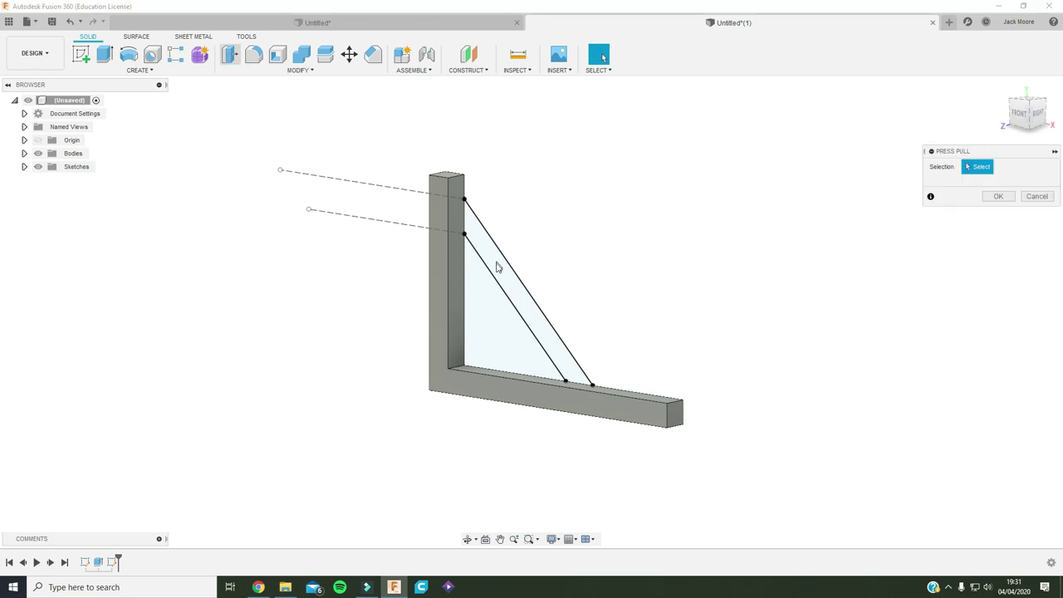
left_click(499, 266)
type("4")
left_click(994, 305)
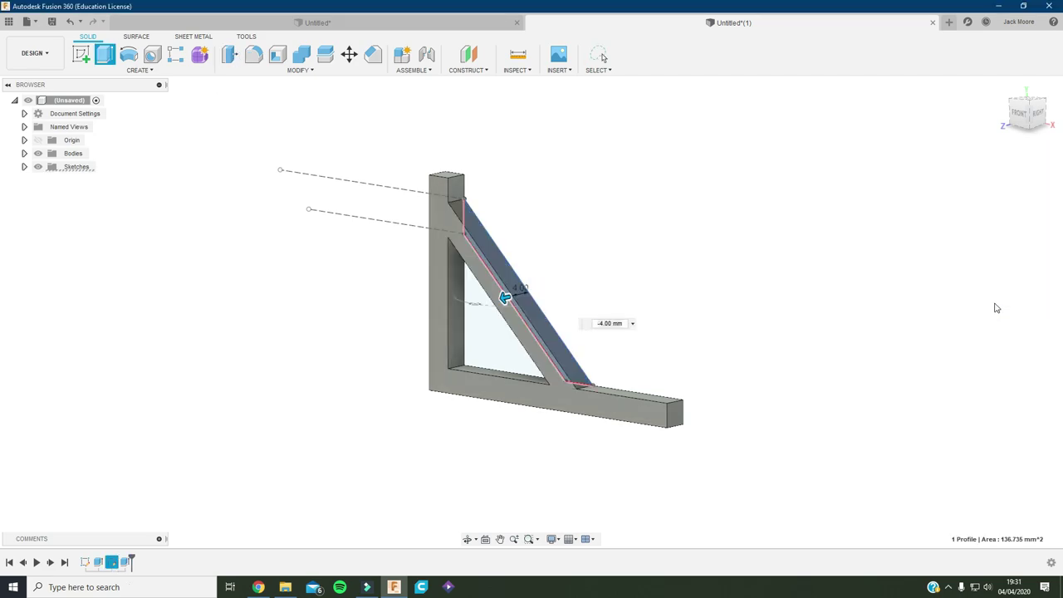
middle_click_drag(811, 304, 551, 397, "shift")
left_click(259, 588)
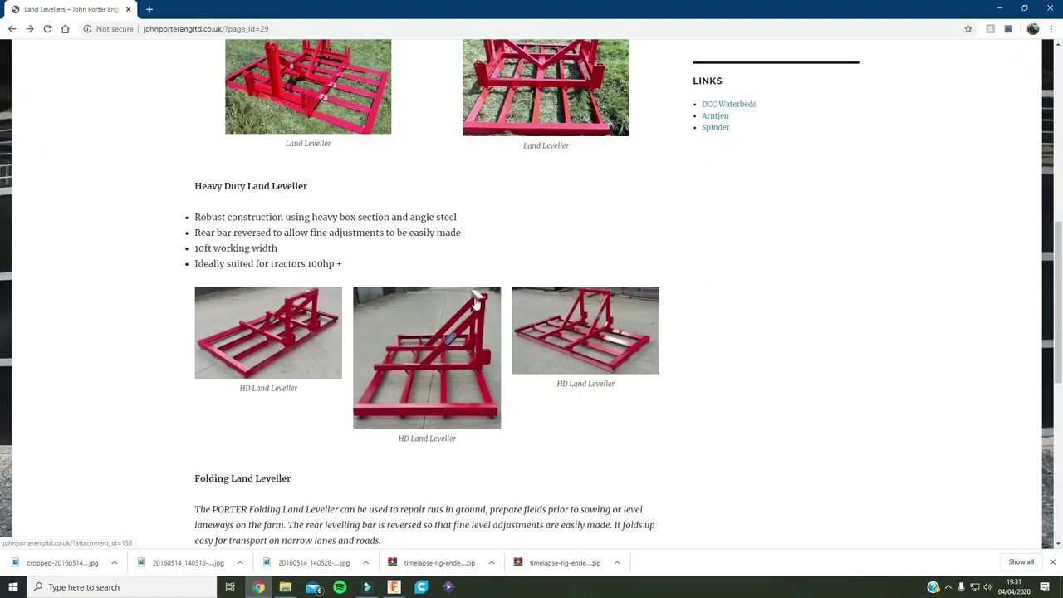
Make the bracket a component named Linkage Left and place a pasted copy beside it
left_click(259, 587)
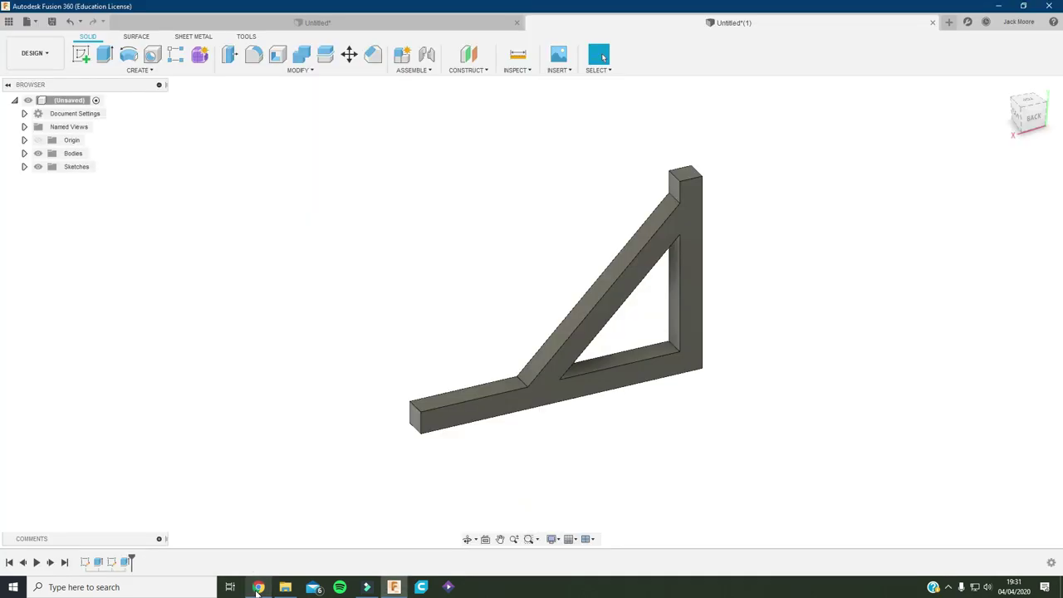
middle_click_drag(619, 440, 615, 341, "shift")
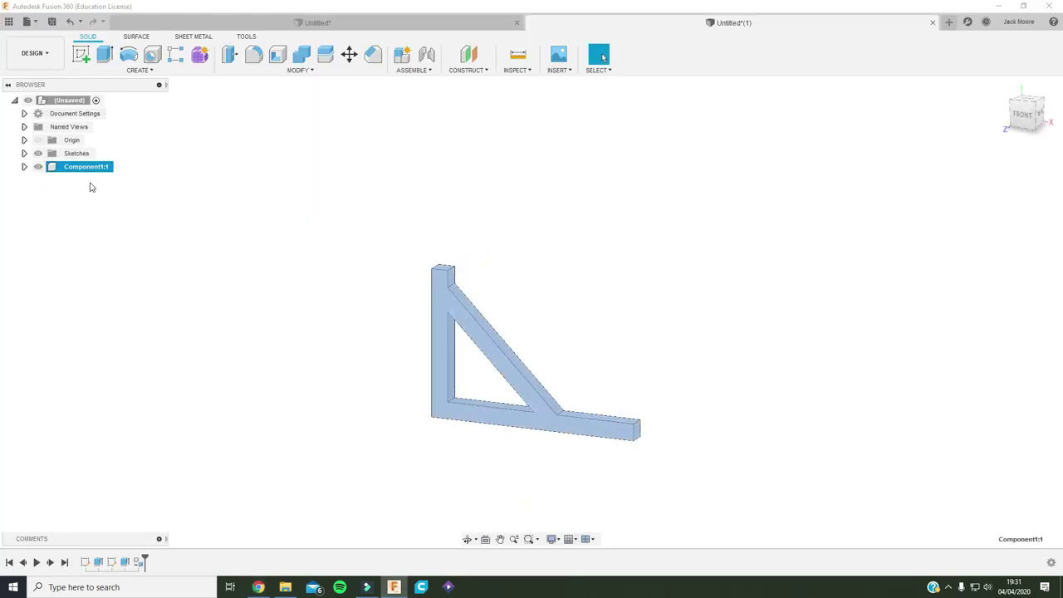
key("Return")
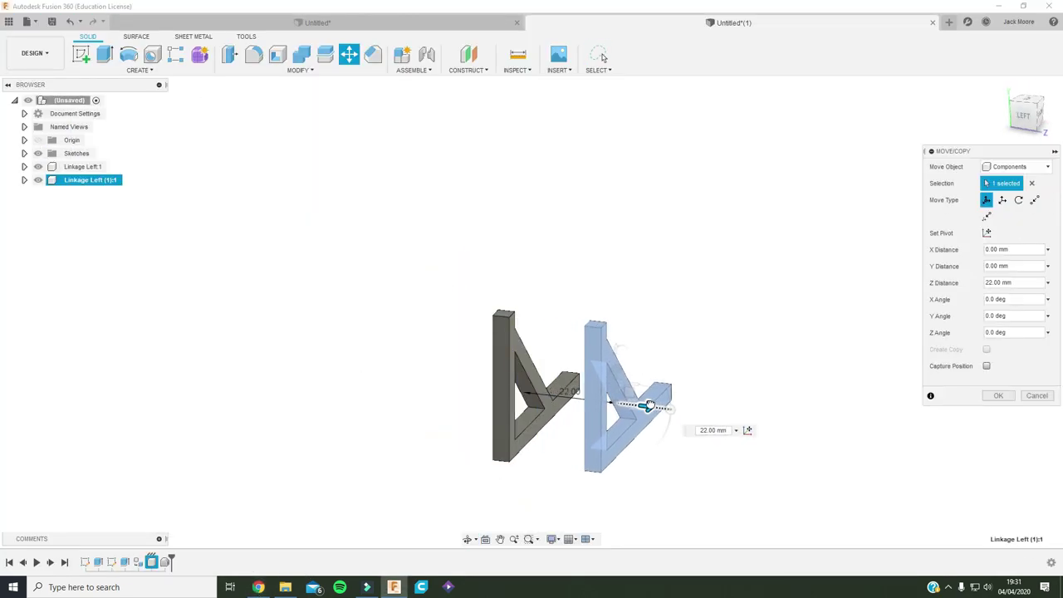
left_click_drag(641, 404, 681, 410)
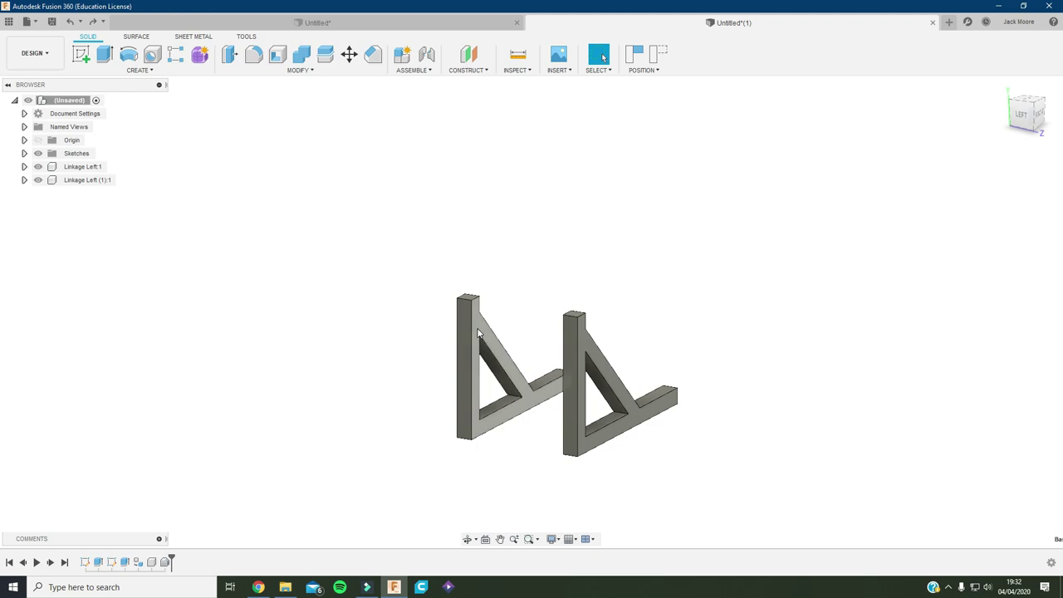
Start a new sketch on a face of the left bracket
left_click(478, 341)
left_click(80, 55)
left_click(593, 312)
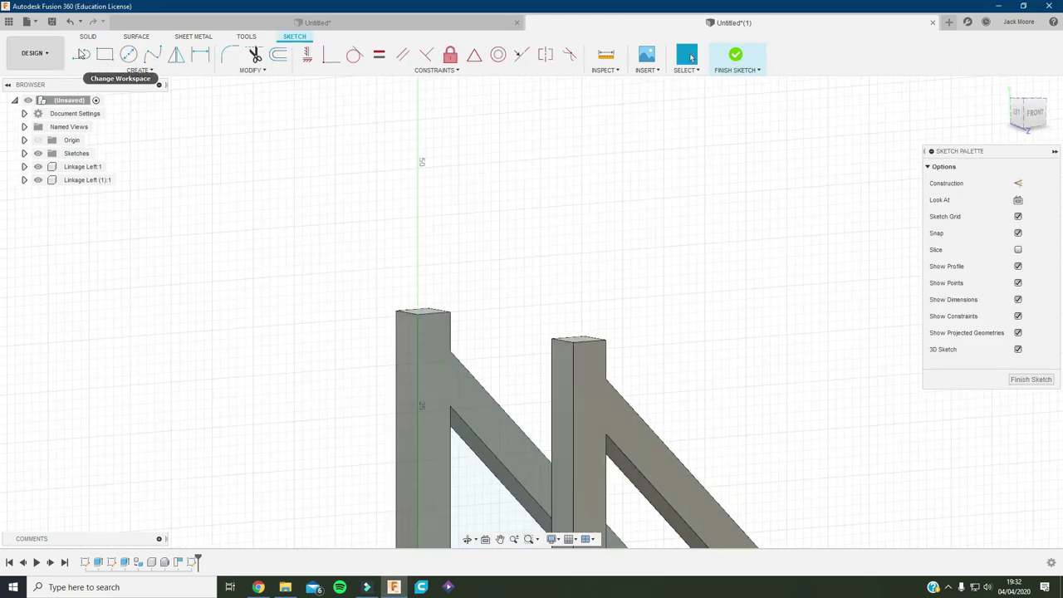
Draw a 4 × 4 mm square at the left upright's top and extrude it 22 mm
left_click(104, 55)
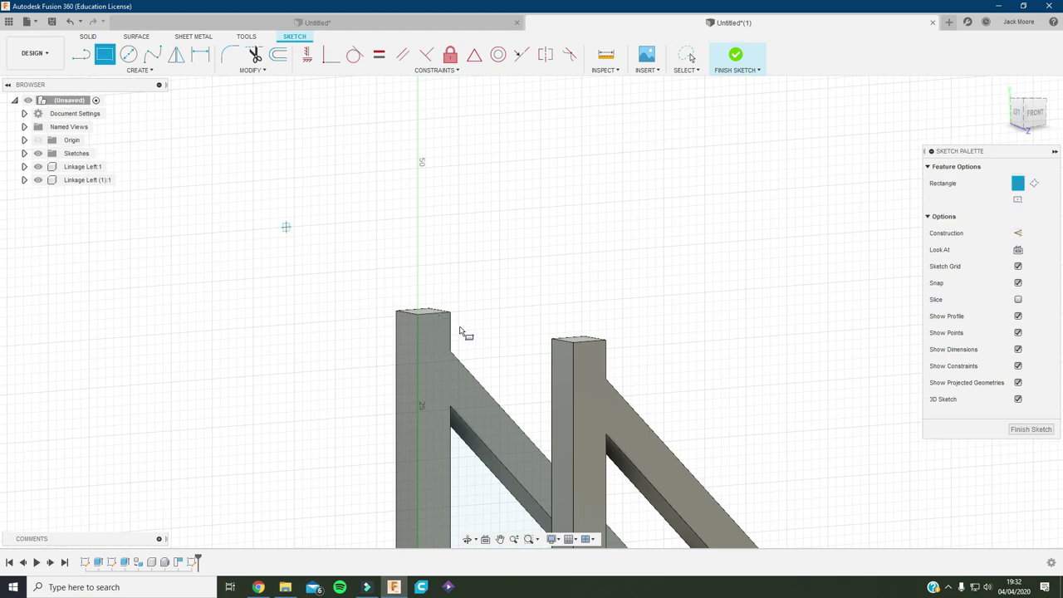
left_click(417, 315)
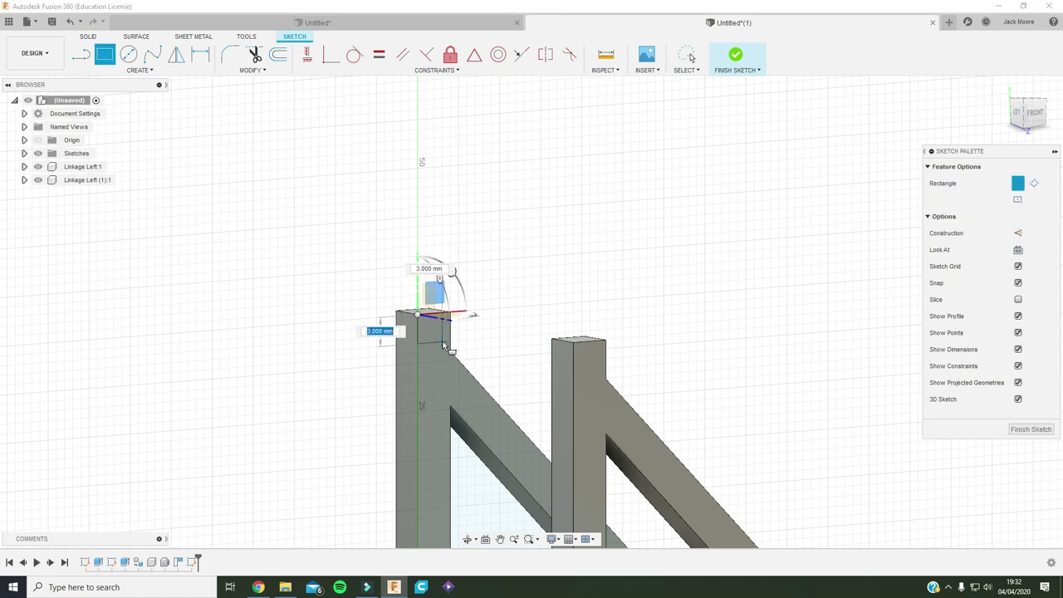
key("Return")
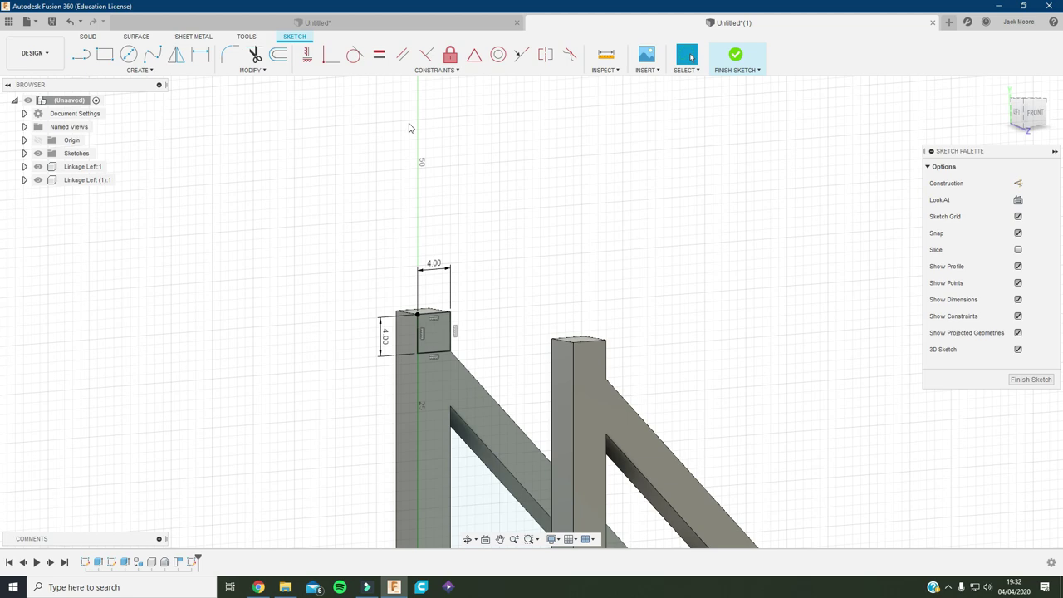
left_click(734, 55)
left_click(230, 55)
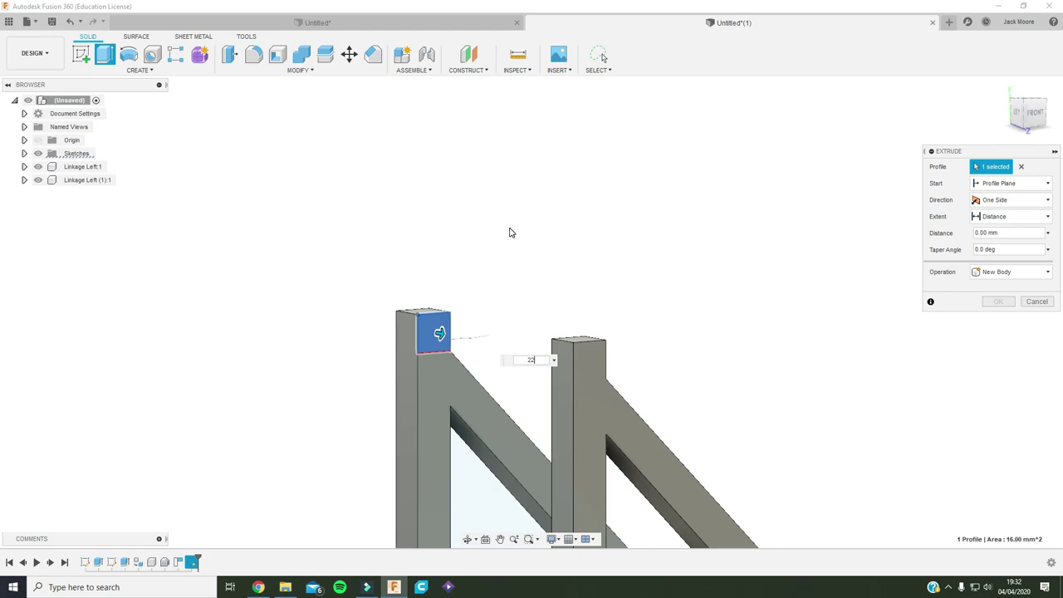
key("Return")
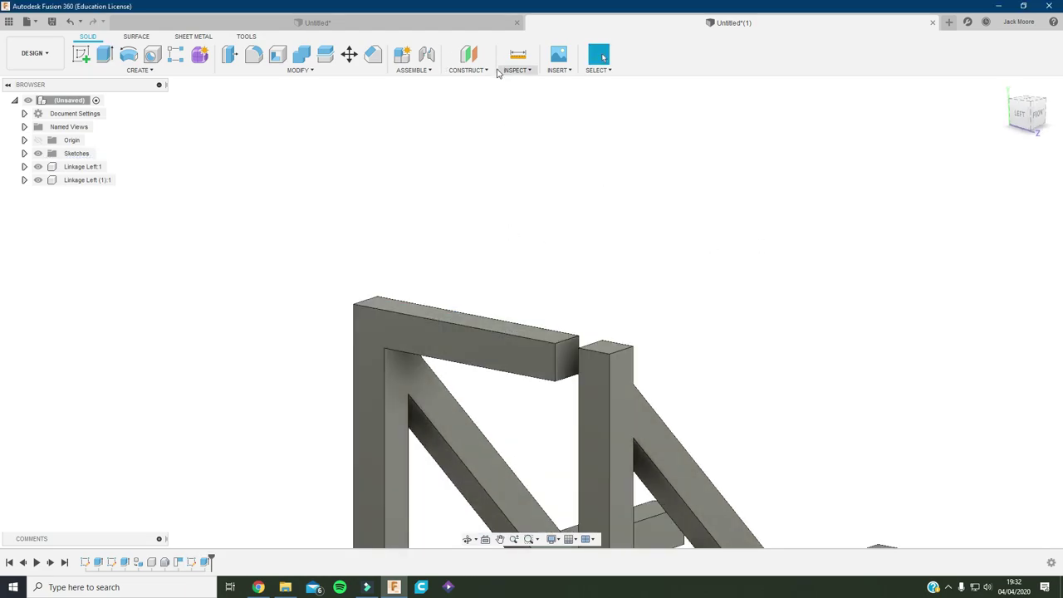
Joint the second bracket's upright to the end of the 22 mm bar
key("j")
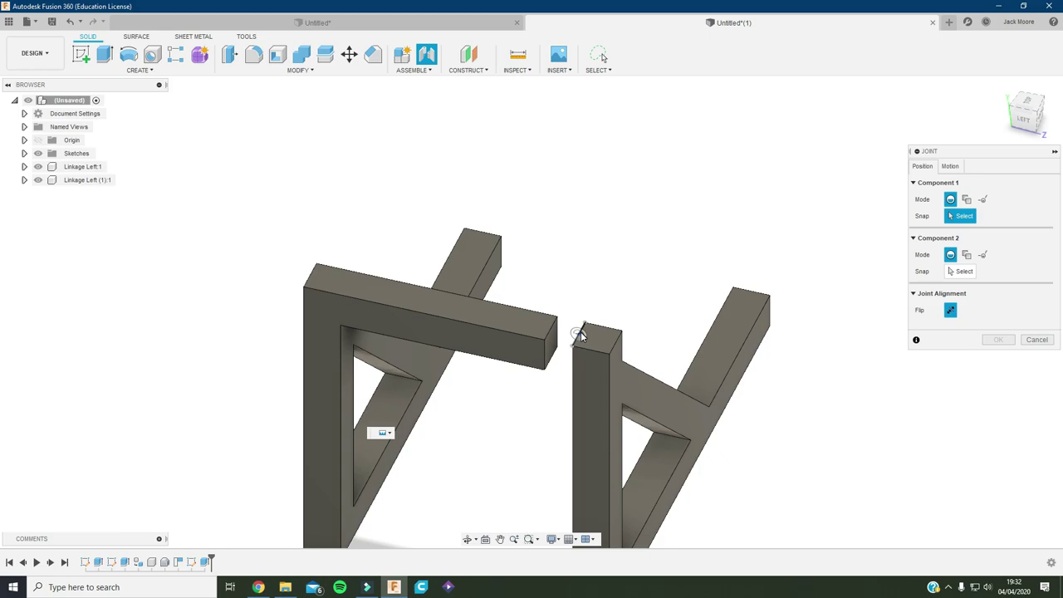
left_click(580, 334)
left_click(554, 329)
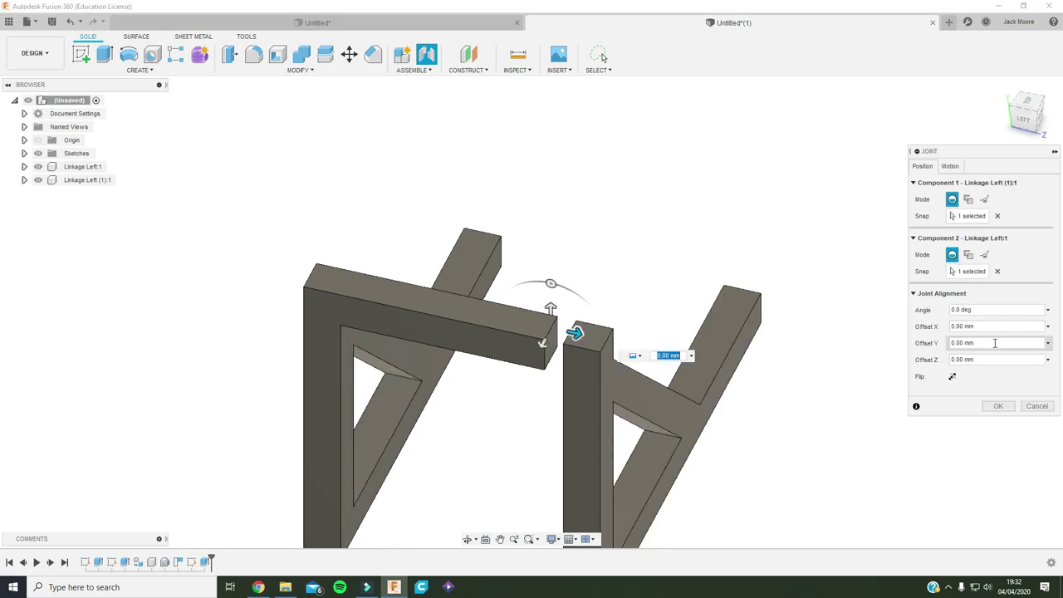
left_click(992, 404)
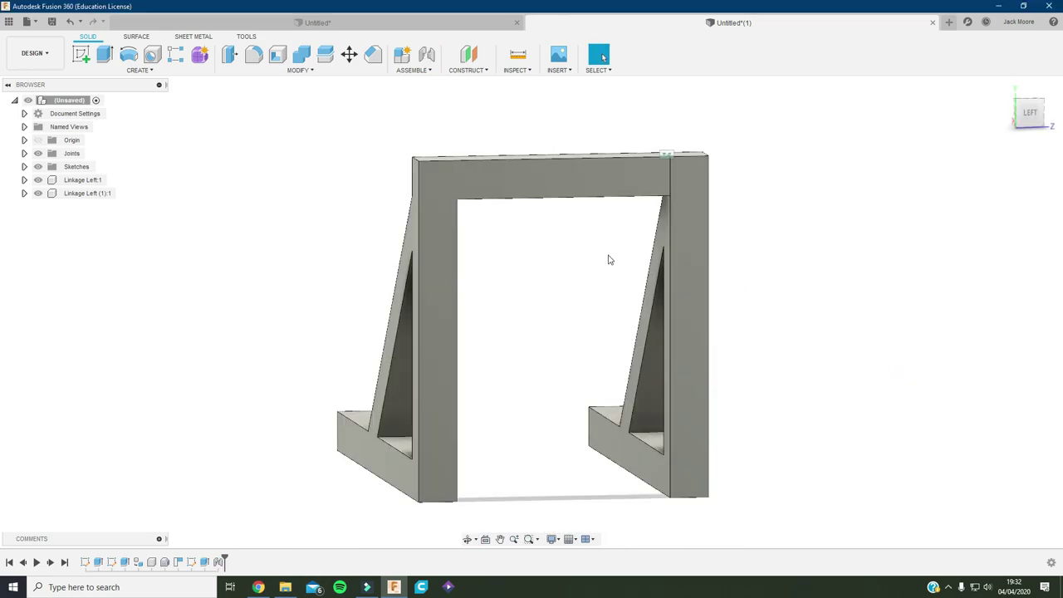
middle_click_drag(175, 203, 282, 78, "shift")
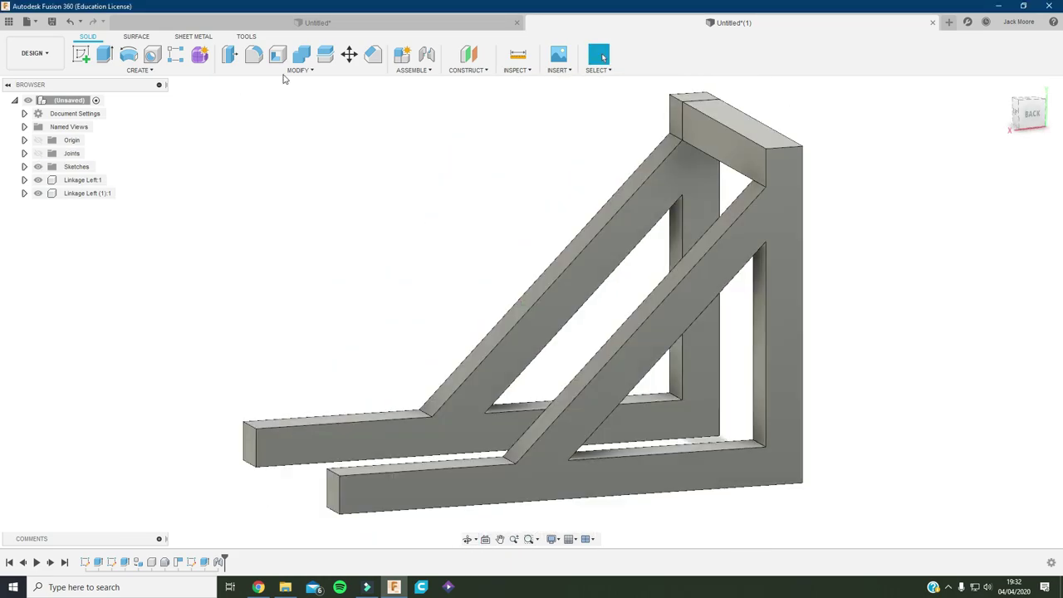
Chamfer one inner corner edge of the frame by 4 mm
left_click(373, 56)
left_click(760, 442)
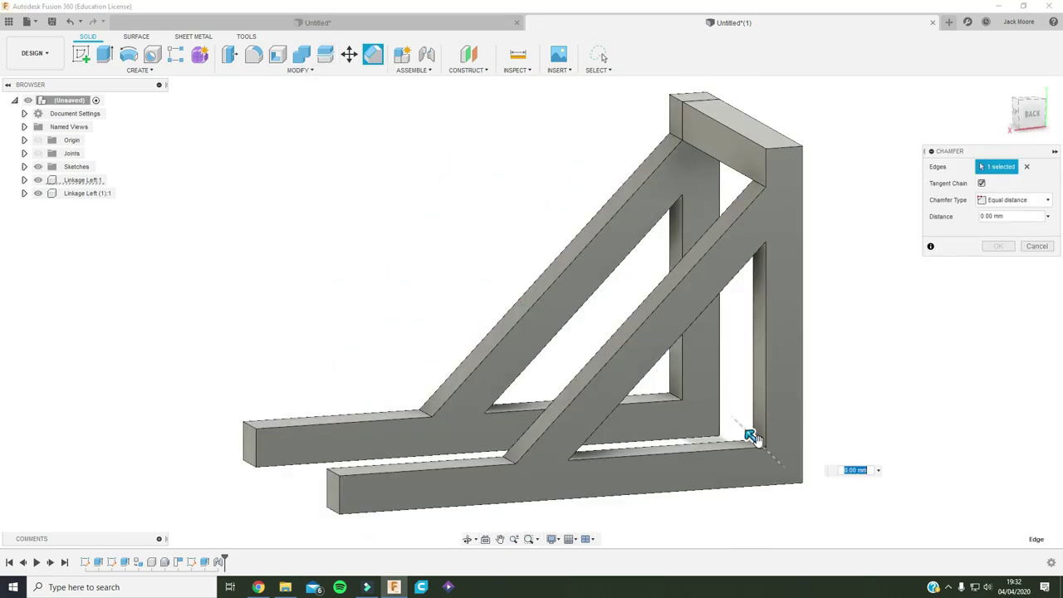
left_click_drag(742, 429, 733, 419)
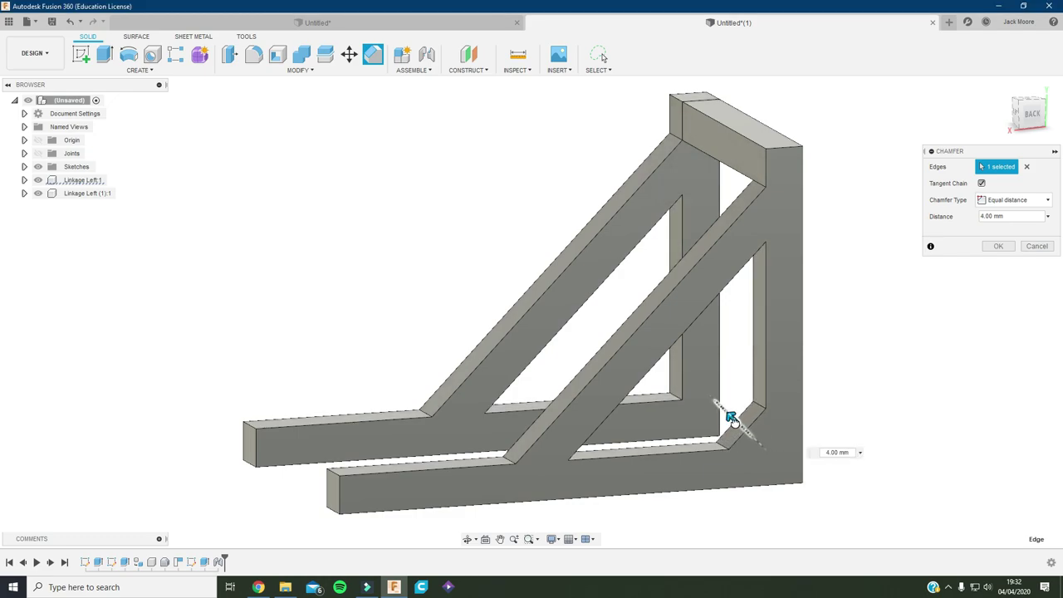
left_click(999, 245)
middle_click_drag(940, 308, 579, 180, "shift")
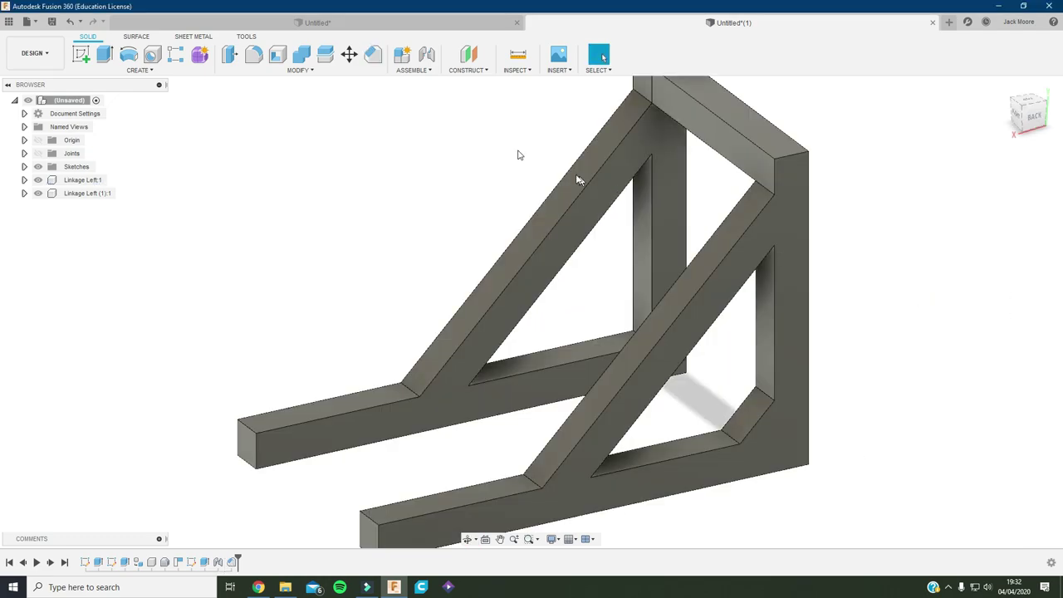
Edit the chamfer to include the other bracket's inner corner edge as well
right_click(231, 563)
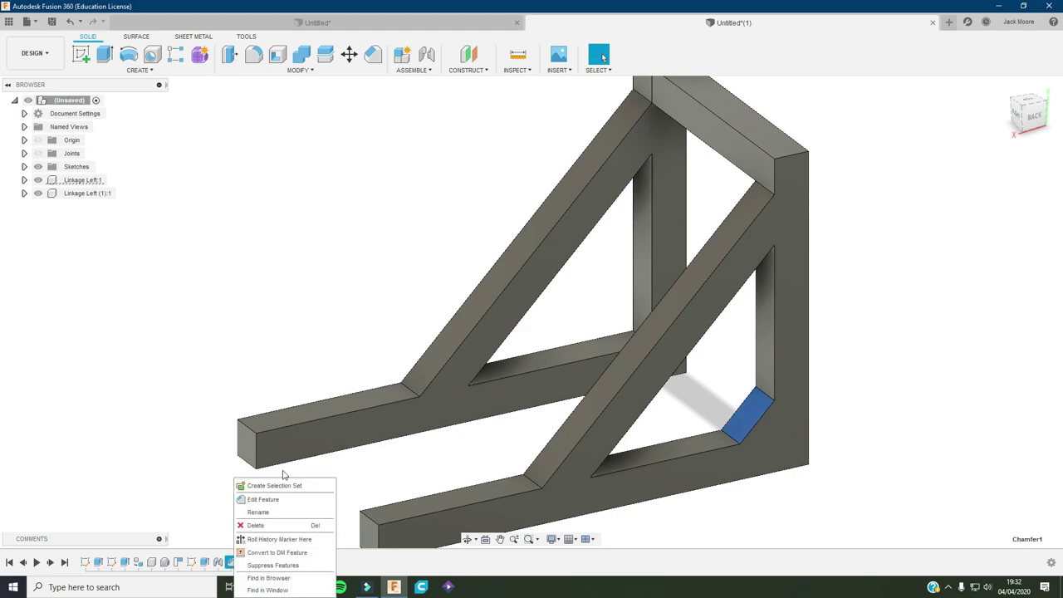
left_click(264, 499)
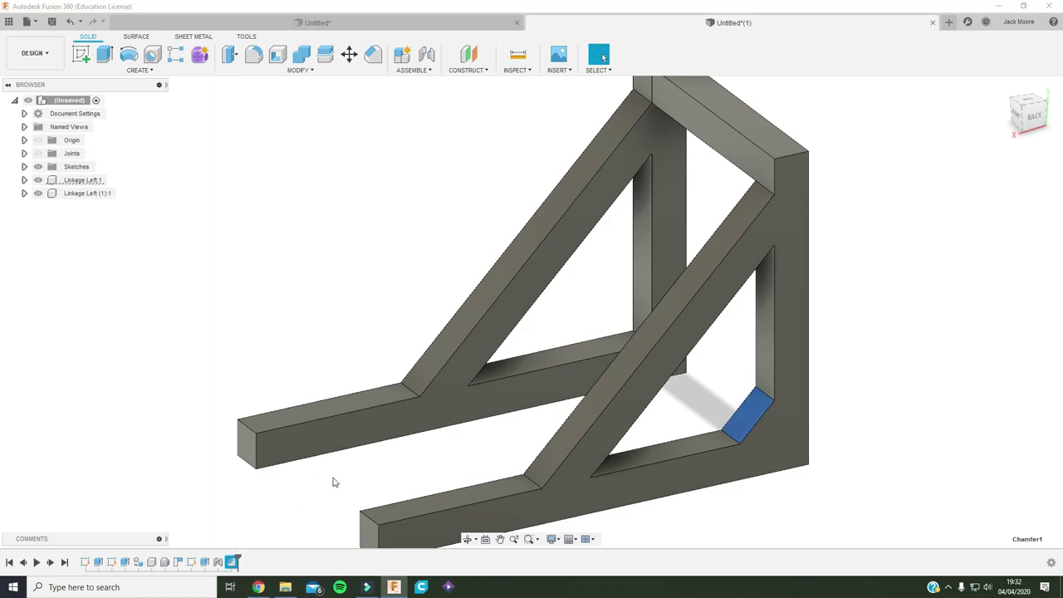
middle_click_drag(591, 317, 524, 302, "shift")
left_click(609, 301)
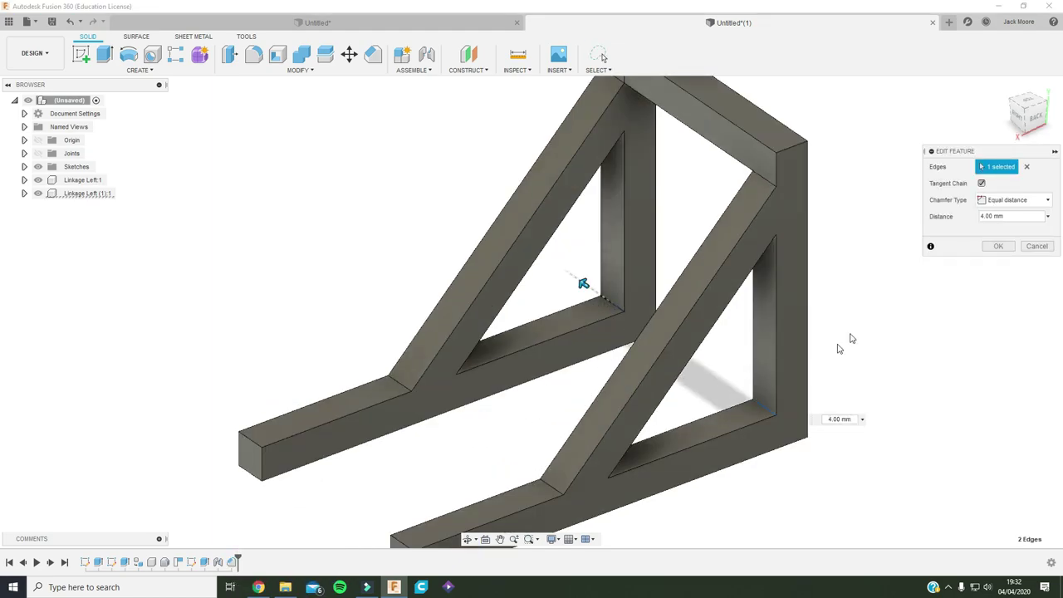
left_click(998, 247)
middle_click_drag(914, 349, 815, 320, "shift")
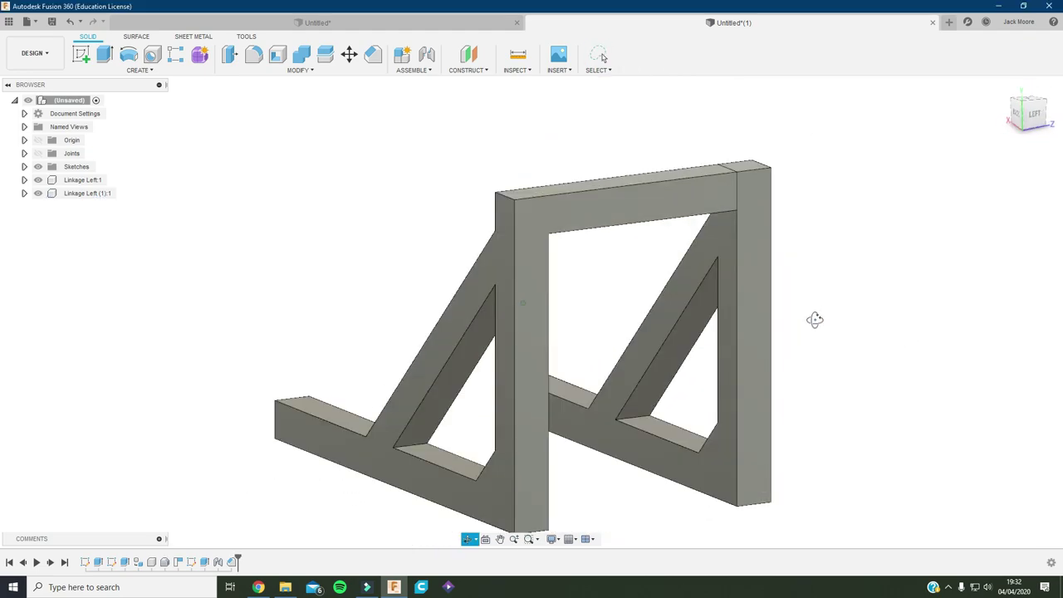
scroll(806, 328, "down", 3)
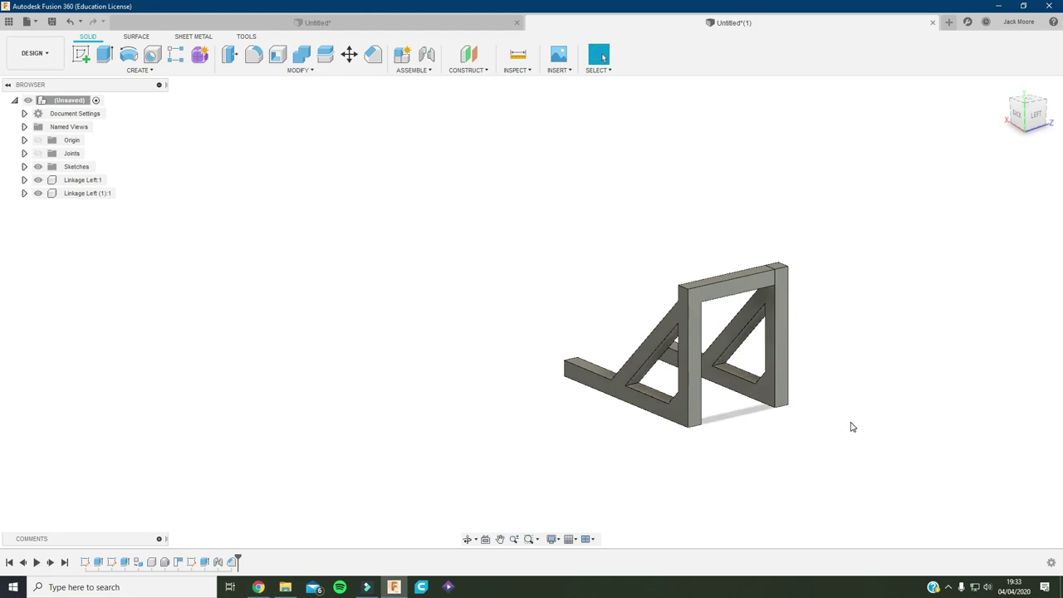
middle_click_drag(837, 430, 645, 436, "shift")
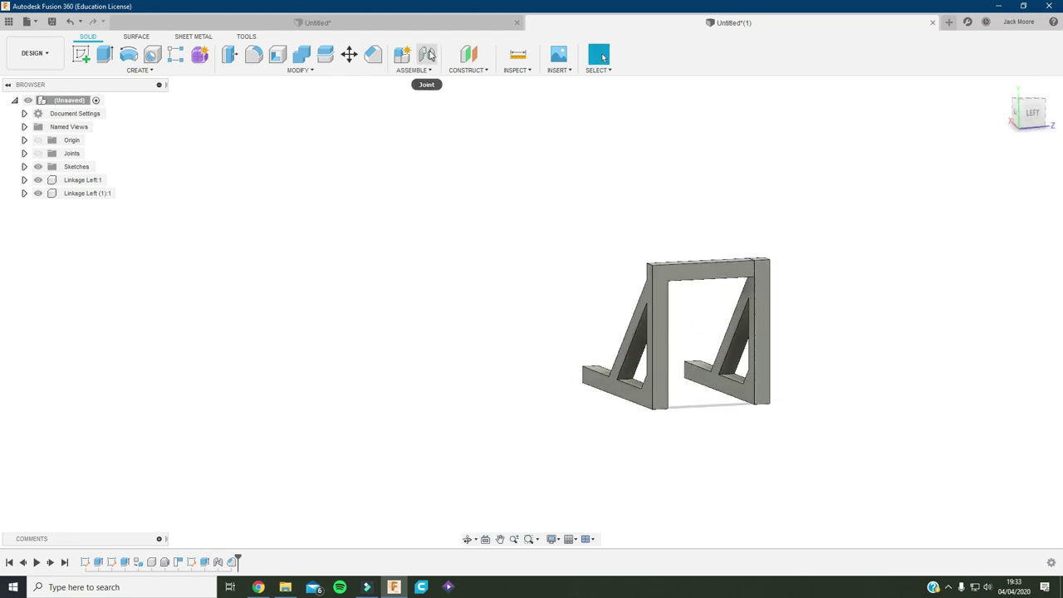
Create an empty component named Ground Angle and keep it active
left_click(400, 55)
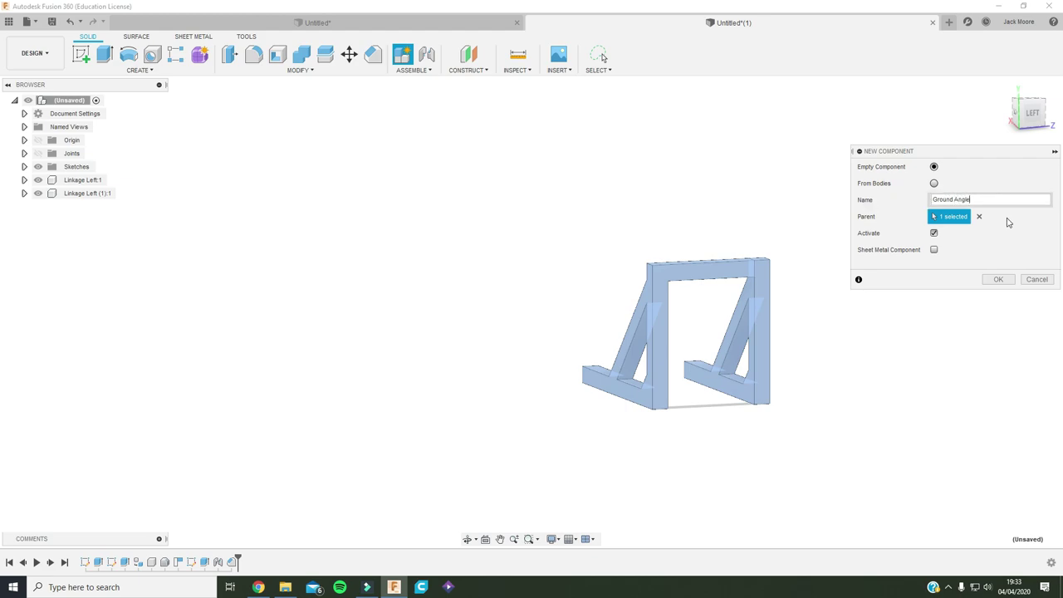
left_click(1000, 279)
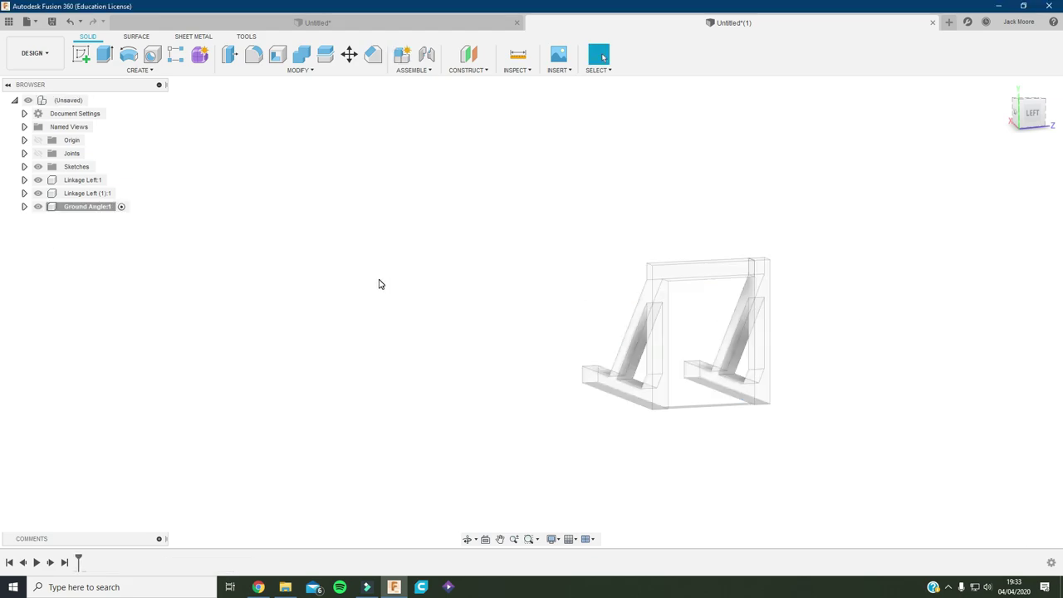
On the back plane, sketch a 4 × 4 mm square from the origin
left_click(81, 54)
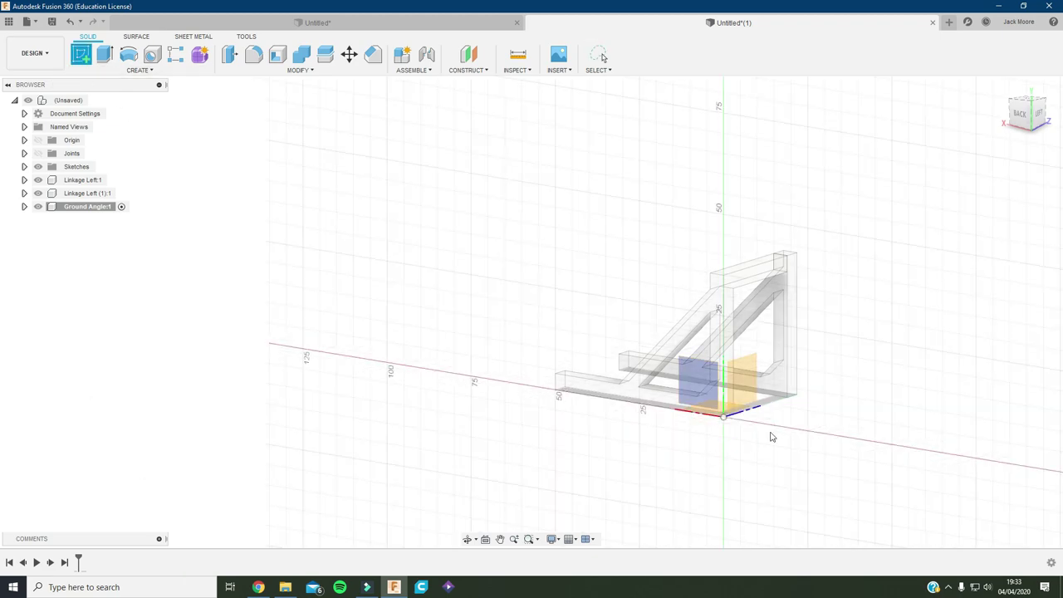
middle_click_drag(771, 437, 739, 390, "shift")
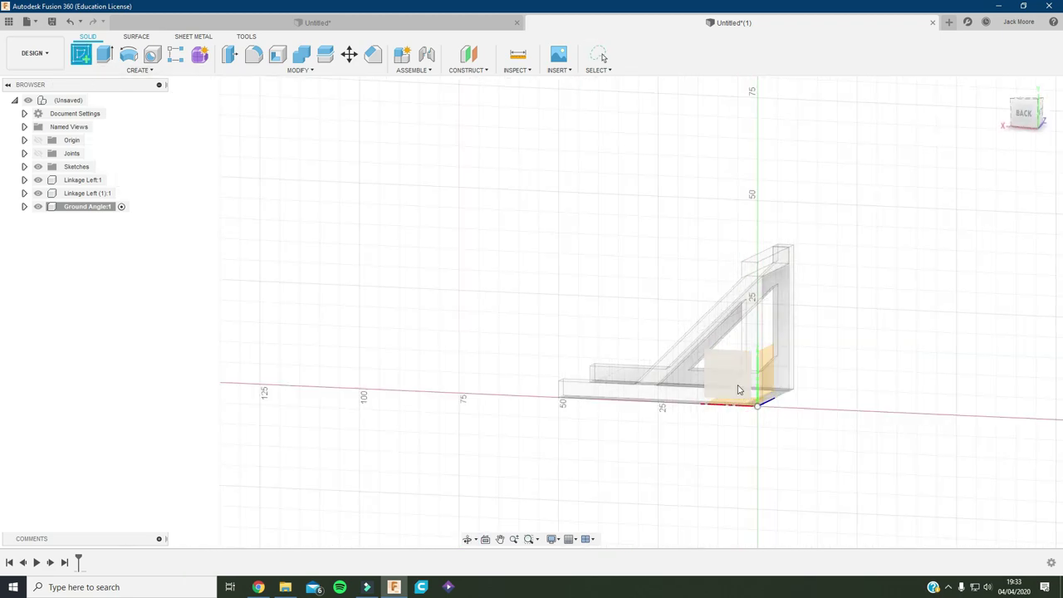
left_click(739, 389)
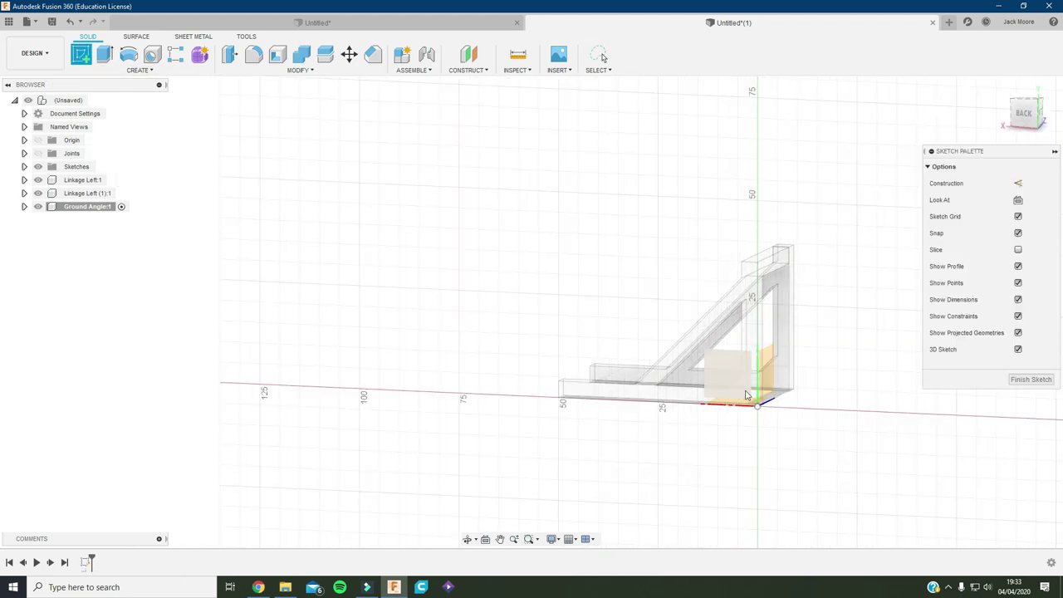
left_click(1019, 201)
left_click(105, 56)
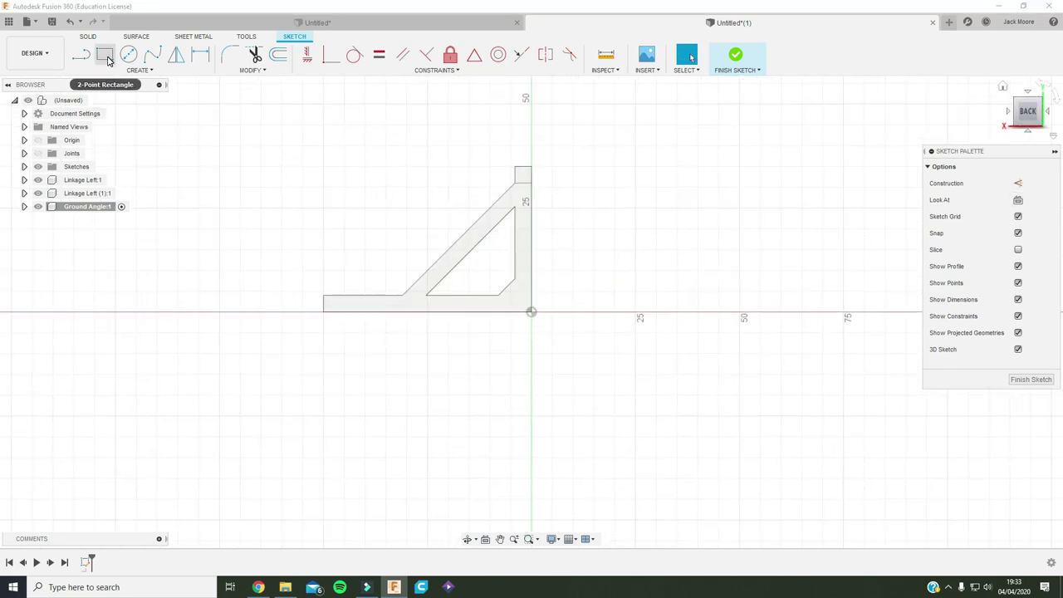
left_click(524, 307)
scroll(523, 306, "up", 5)
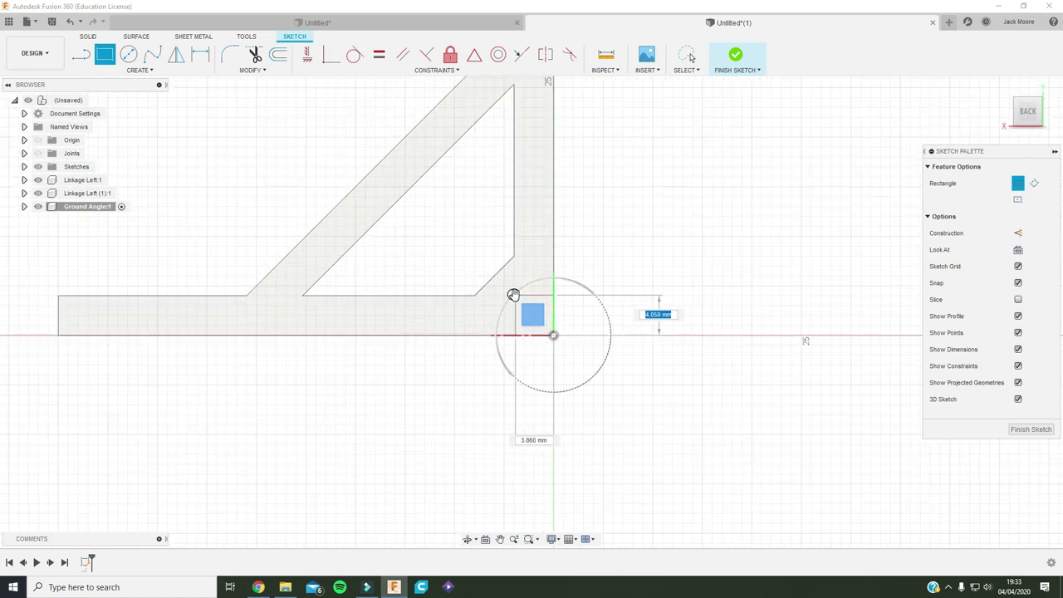
type("4")
key("Tab")
type("4")
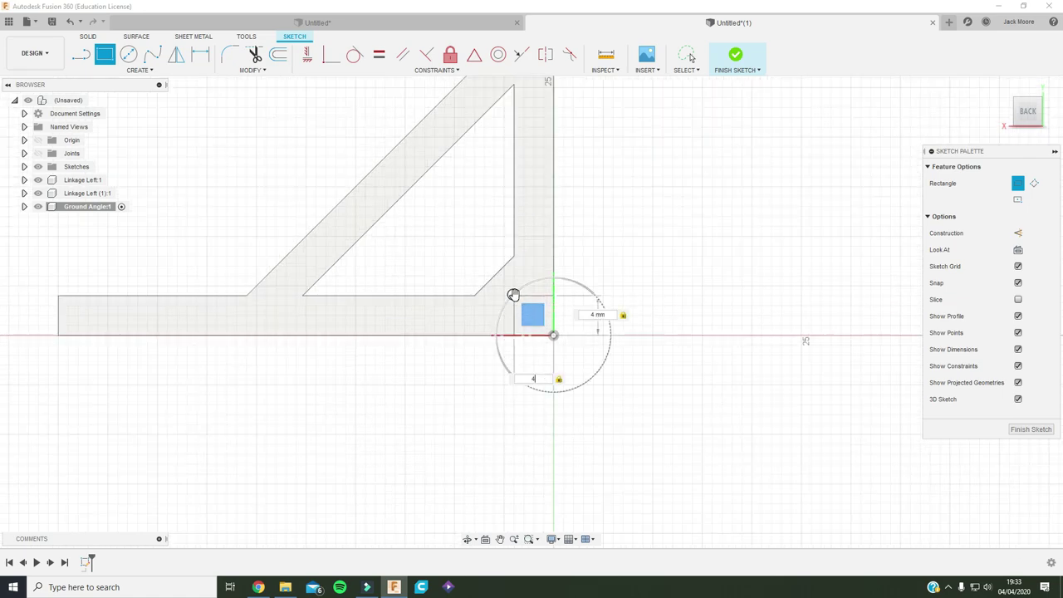
key("Return")
key("Escape")
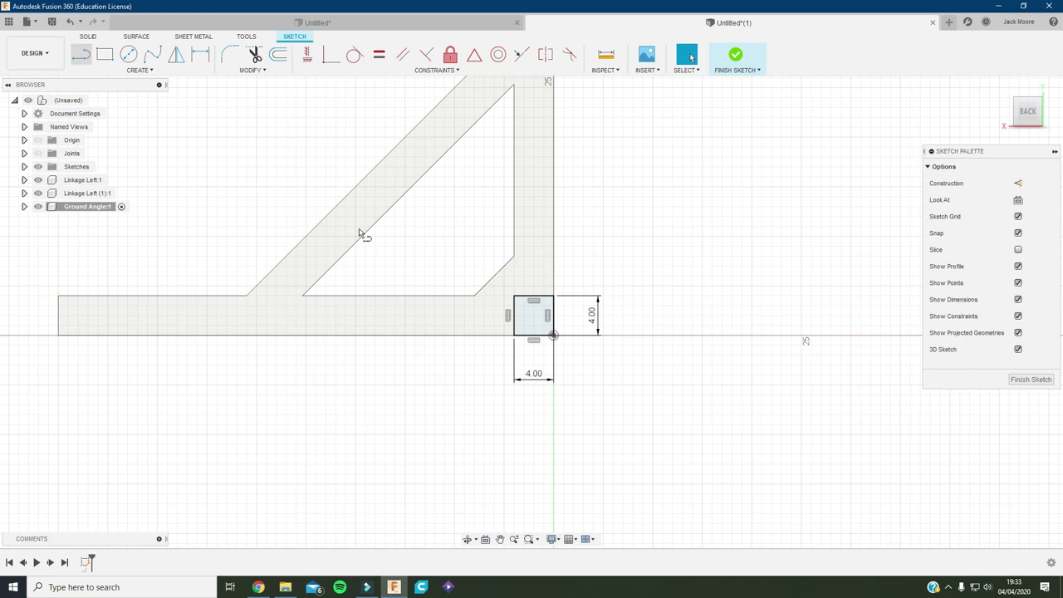
Draw a diagonal across the square corner to corner and finish the sketch
key("l")
left_click_drag(512, 295, 507, 336)
left_click(513, 335)
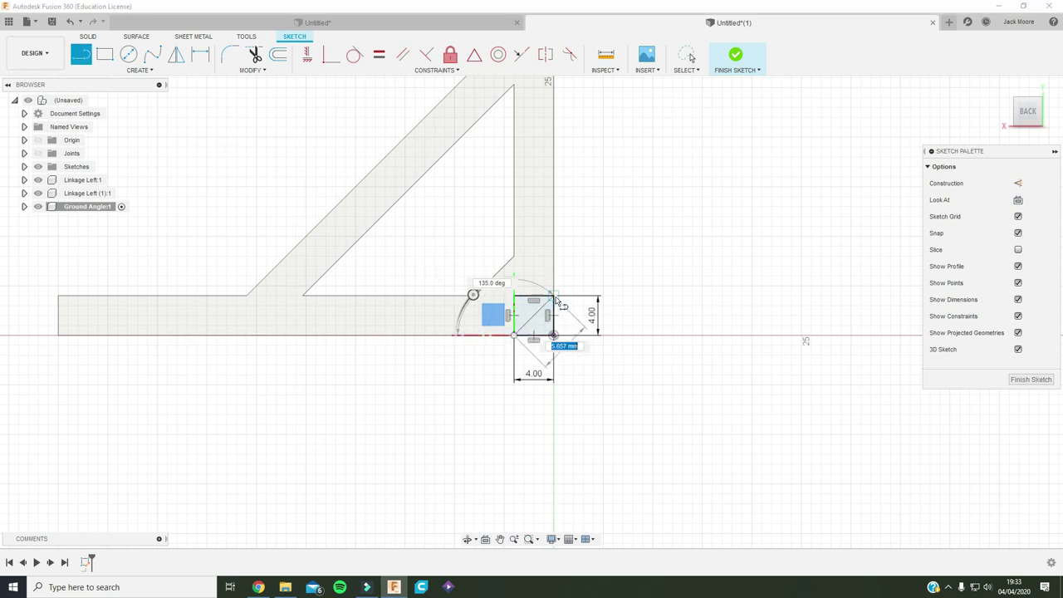
left_click(555, 297)
left_click(1046, 379)
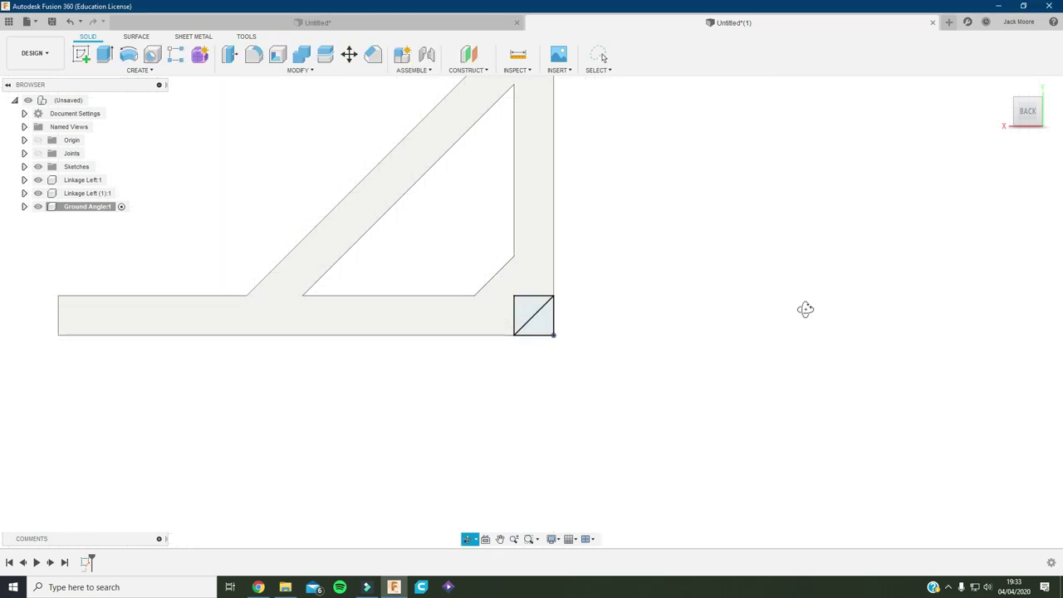
Extrude one Ground Angle triangle 95.25 mm into a beam, then reactivate the top-level design
key("q")
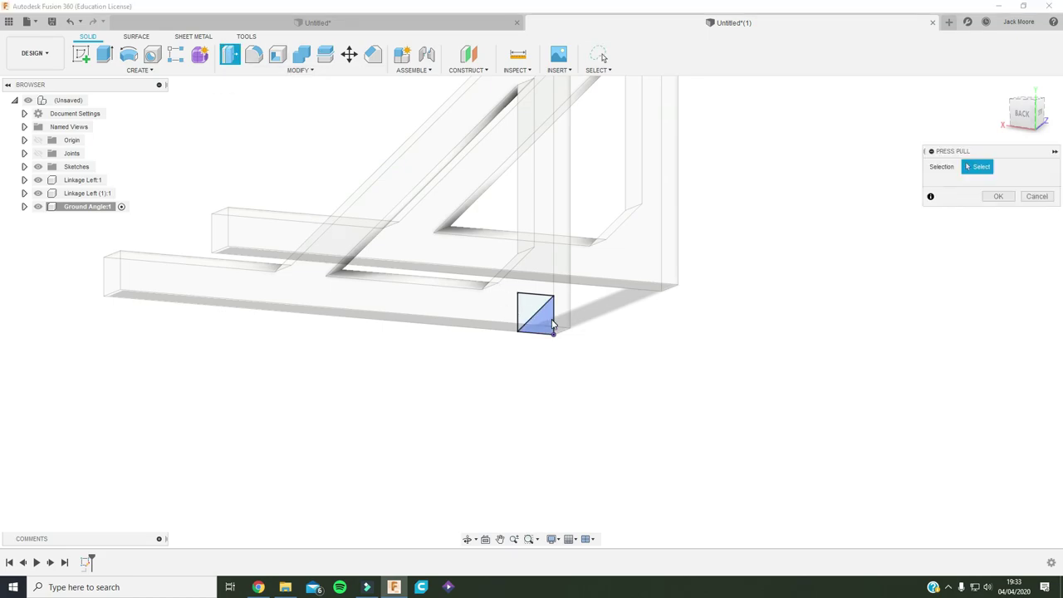
left_click(550, 326)
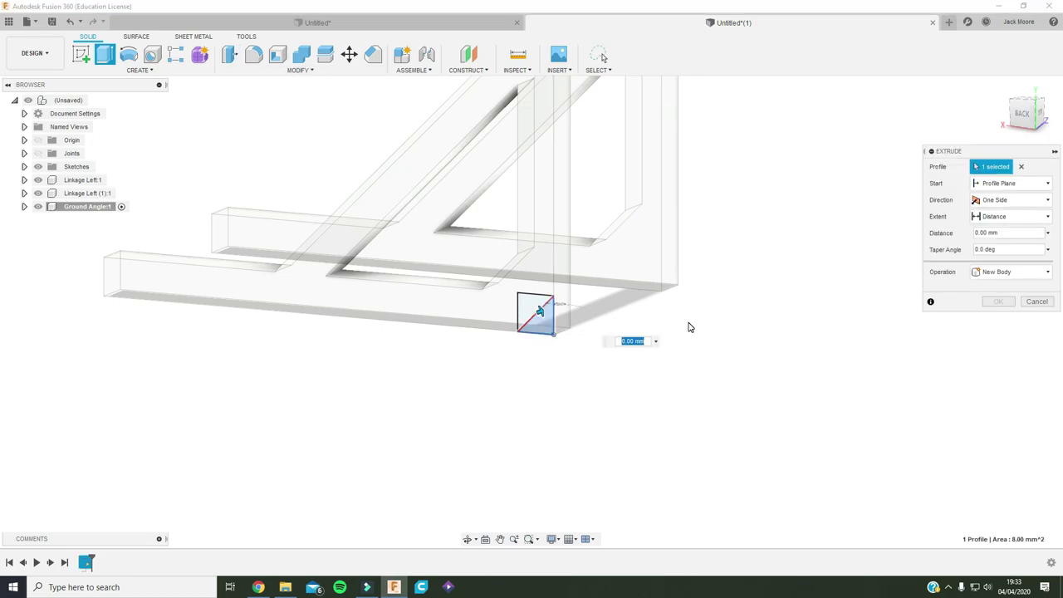
type("95.25")
key("Return")
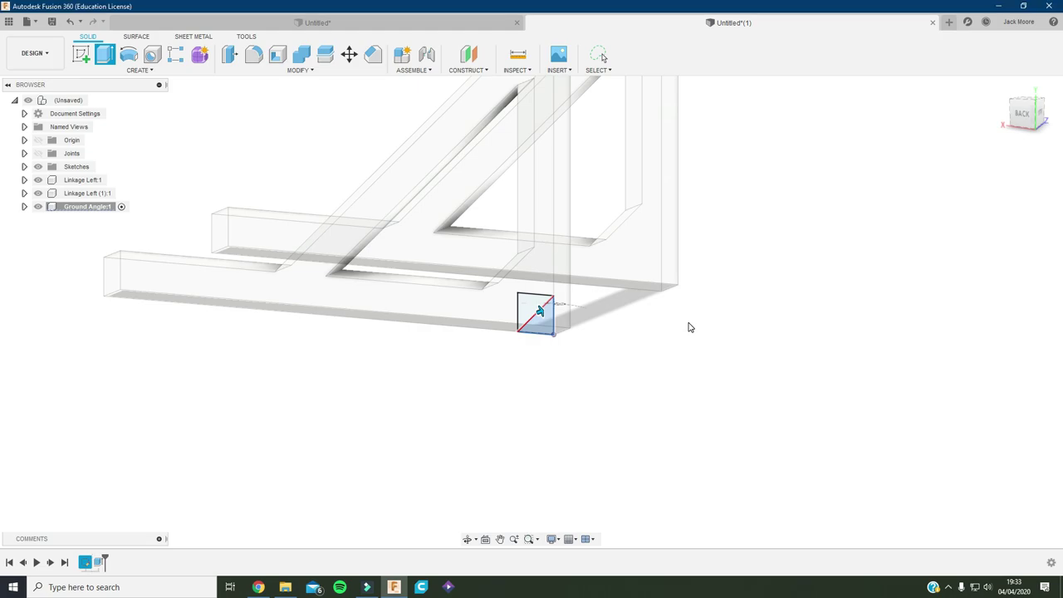
middle_click_drag(688, 325, 773, 303, "shift")
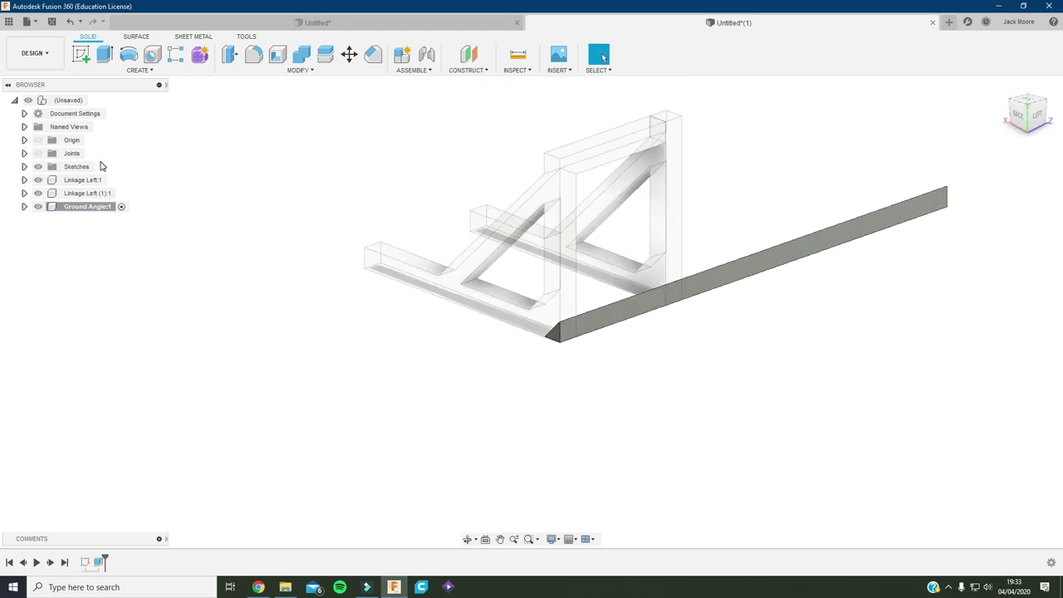
left_click(96, 99)
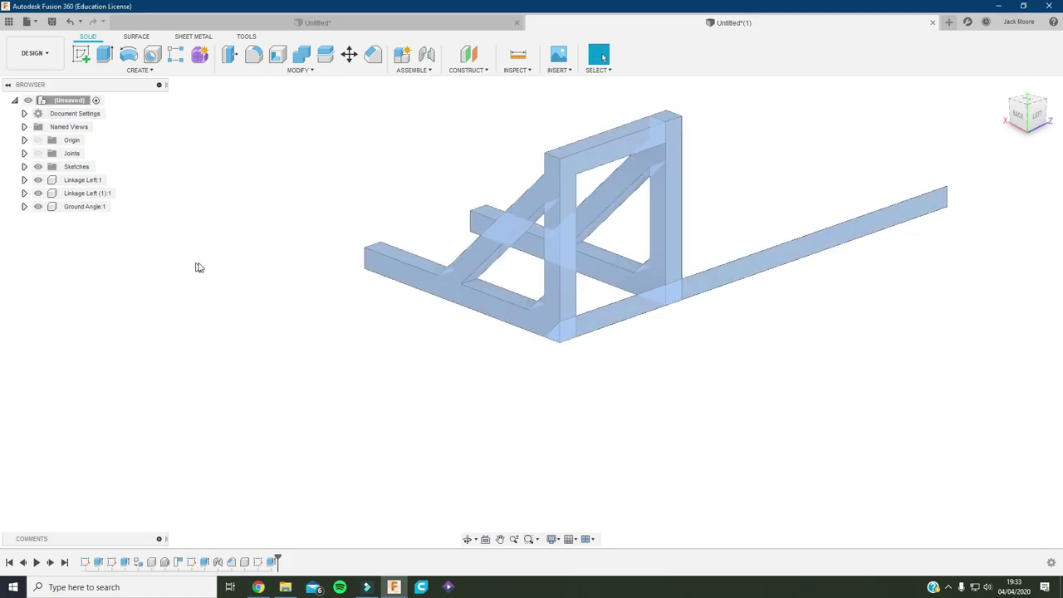
Move the Ground Angle:1 beam -117 mm along Z so it lies clear of the bracket
left_click(103, 208)
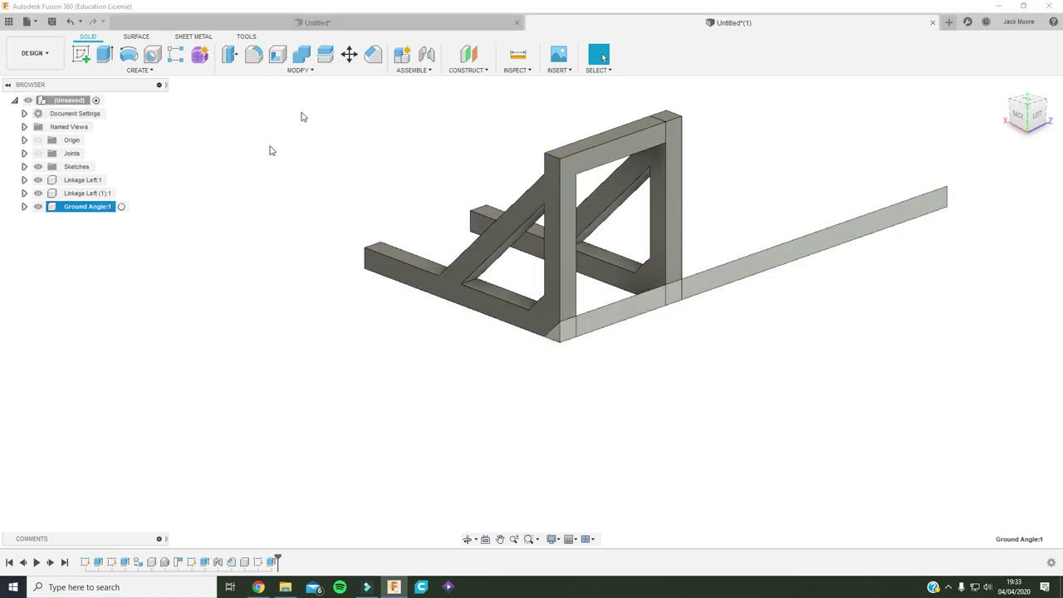
left_click(349, 54)
left_click_drag(750, 212, 786, 309)
left_click_drag(775, 259, 282, 375)
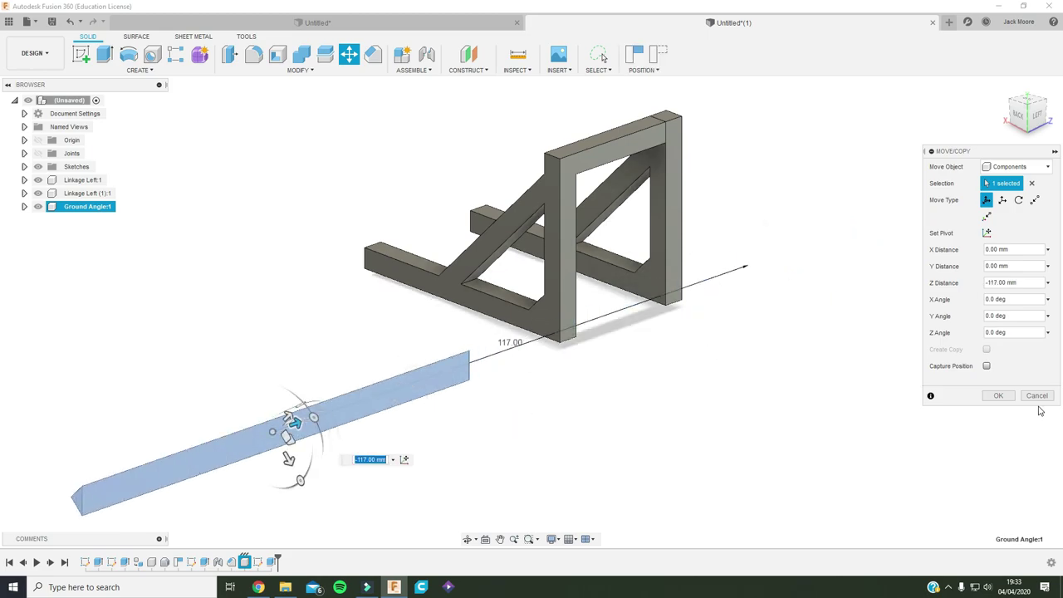
left_click(995, 397)
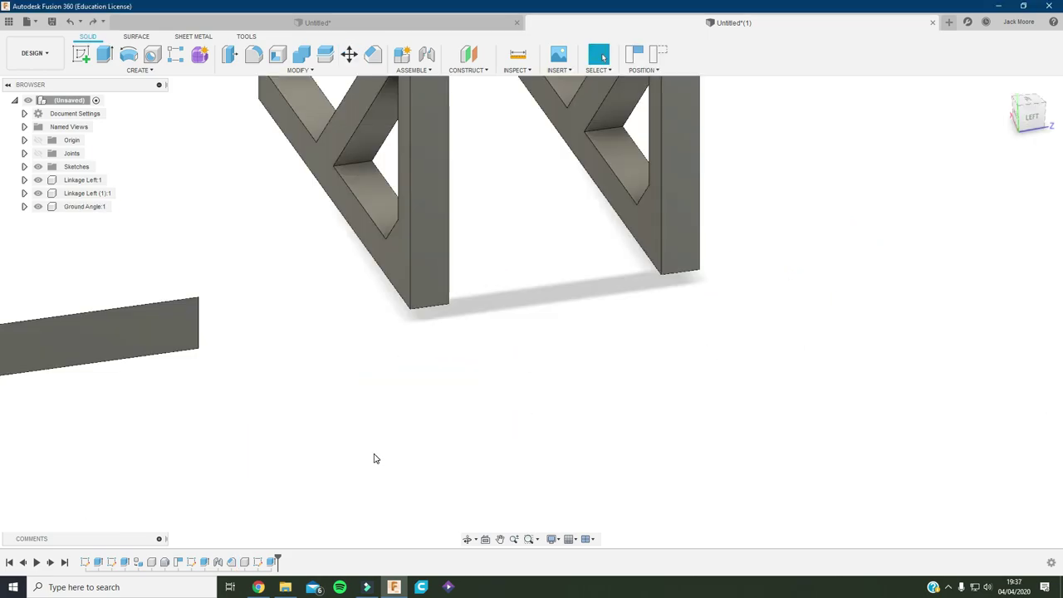
scroll(373, 459, "down", 5)
middle_click_drag(374, 457, 415, 404, "shift")
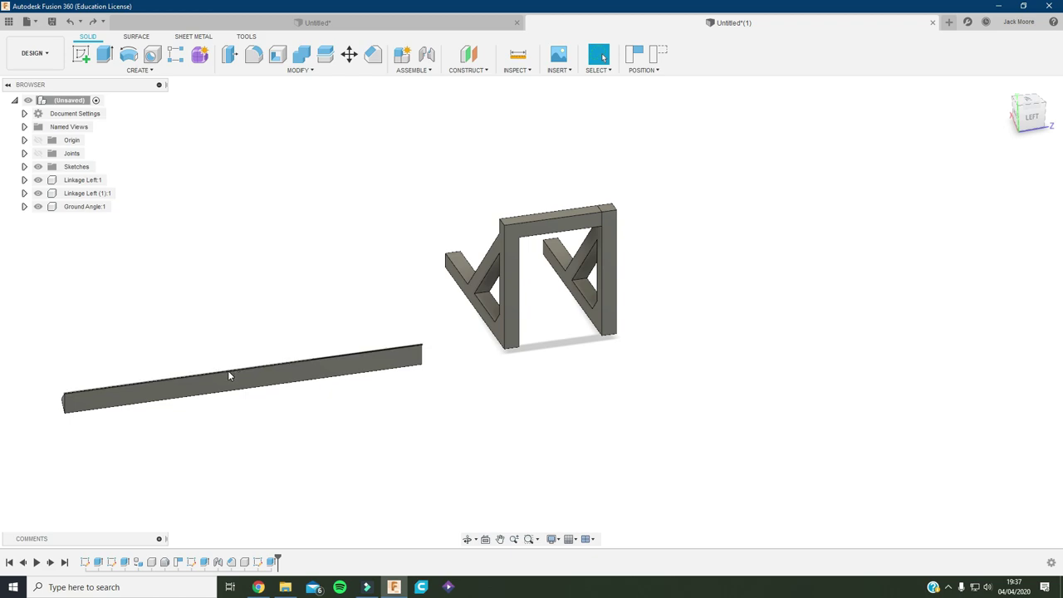
Capture the moved component positions
scroll(560, 384, "up", 2)
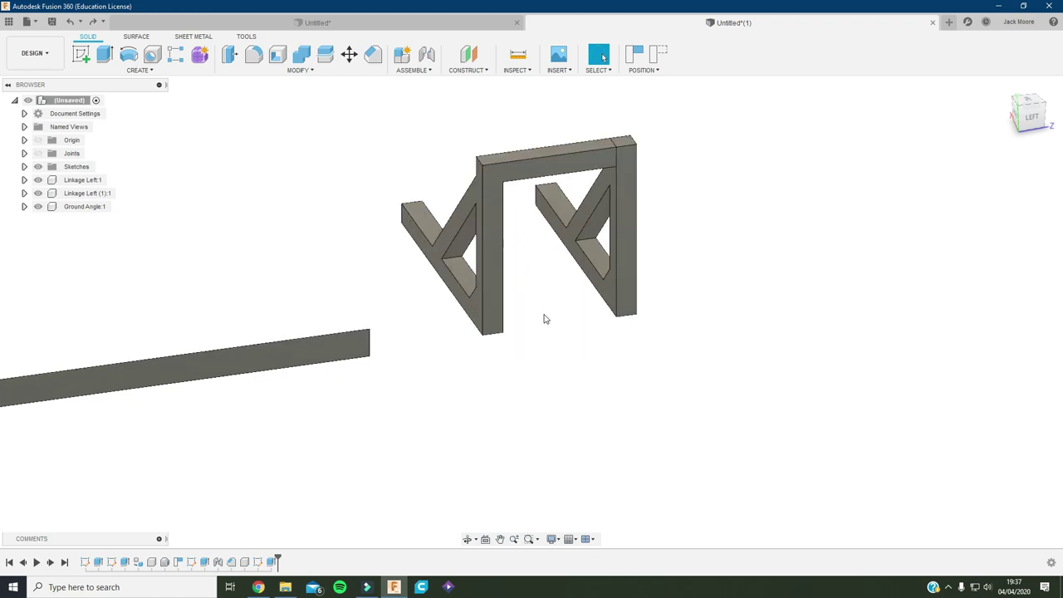
left_click(494, 303)
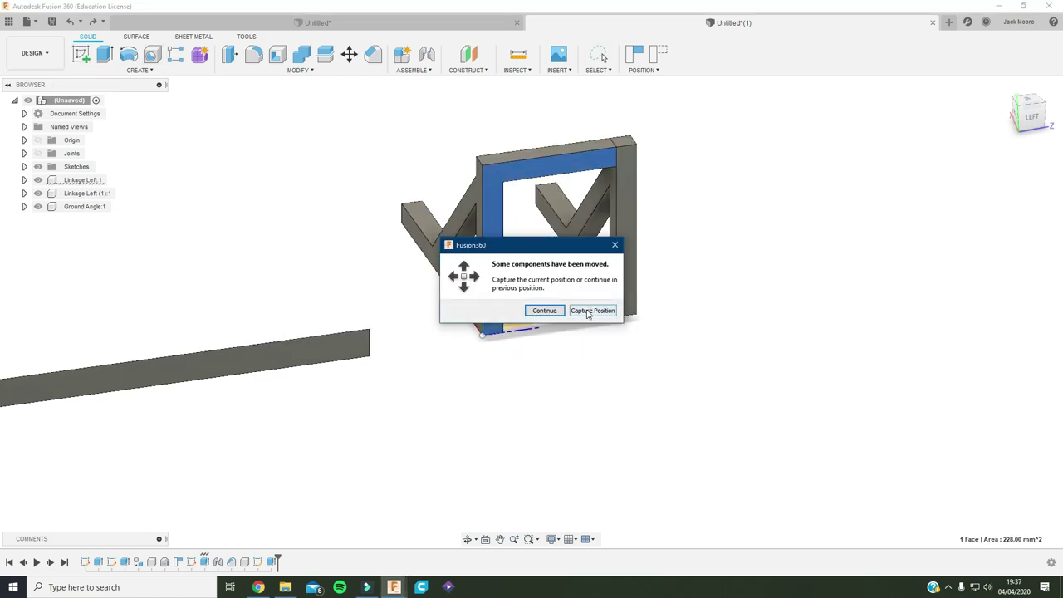
left_click(591, 311)
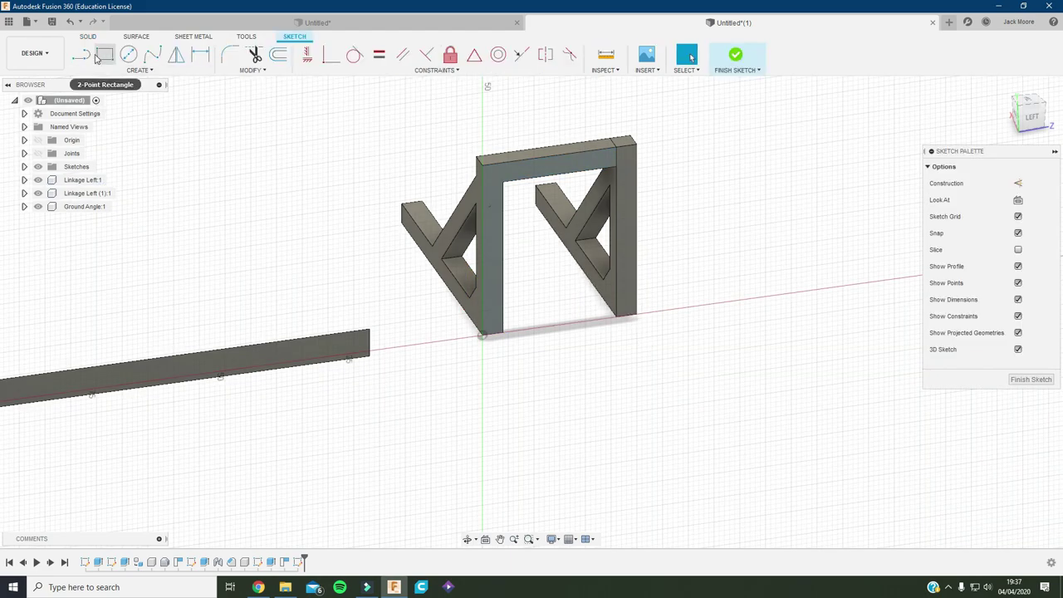
Sketch a line joining the two legs' bottom corners and finish the sketch
left_click(81, 54)
left_click(616, 317)
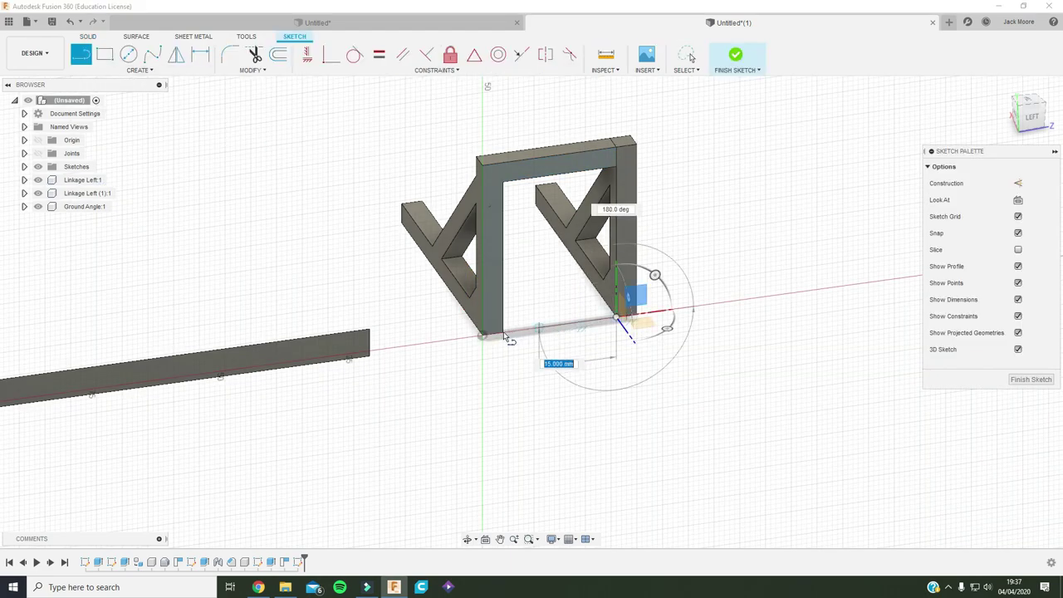
left_click(503, 332)
left_click(1007, 379)
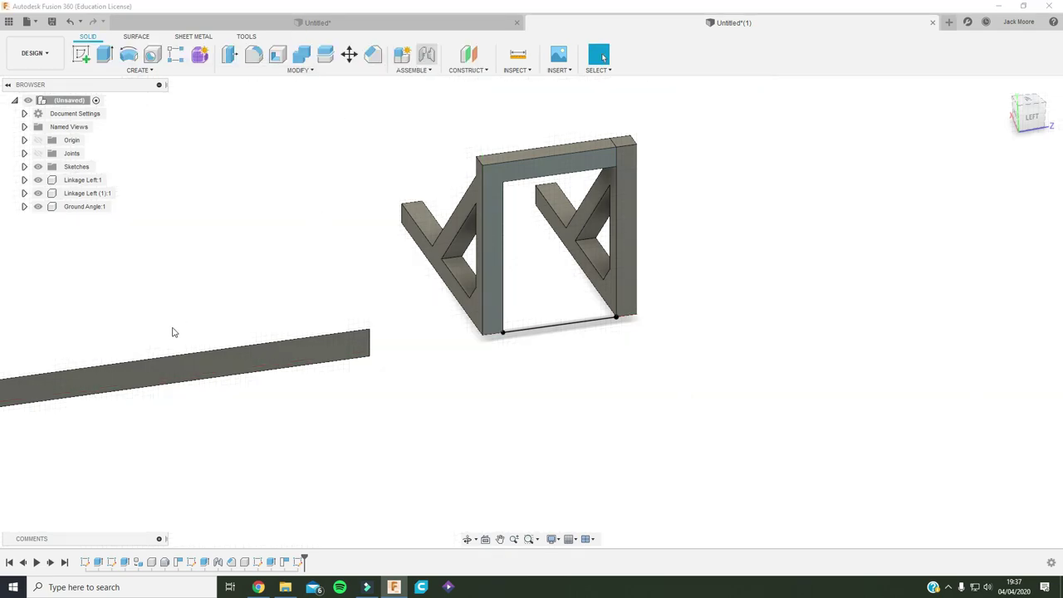
Joint the Ground Angle beam to the sketch line's midpoint, rotated to 225°
key("j")
left_click(121, 364)
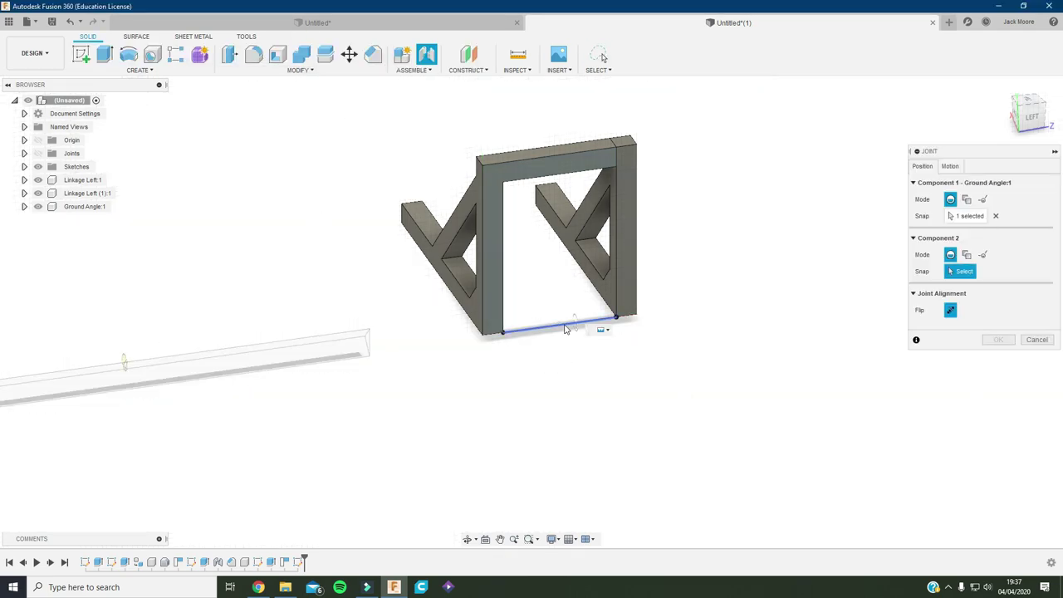
left_click(560, 330)
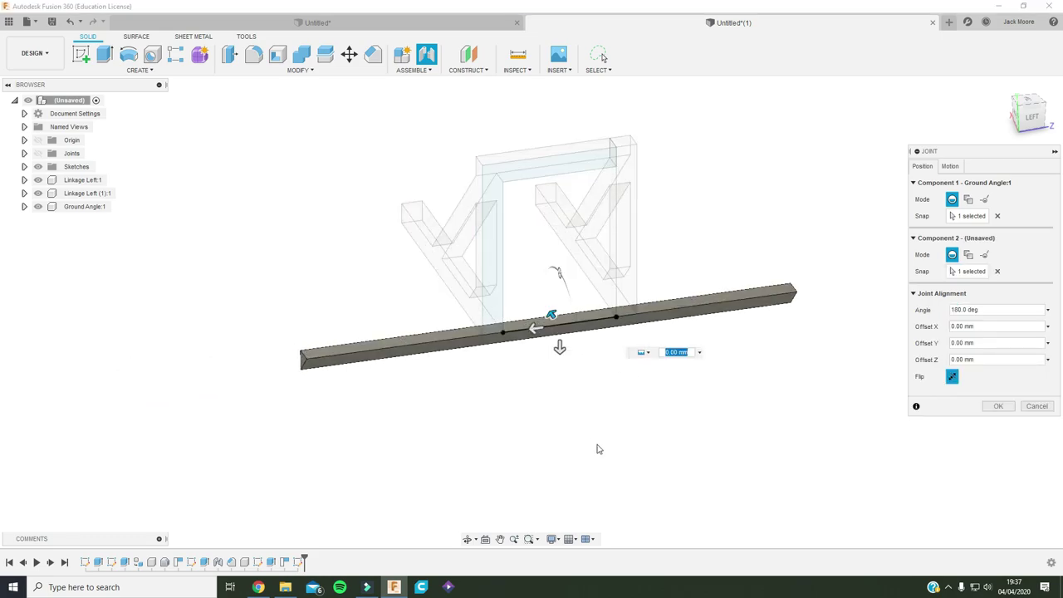
left_click_drag(506, 268, 468, 286)
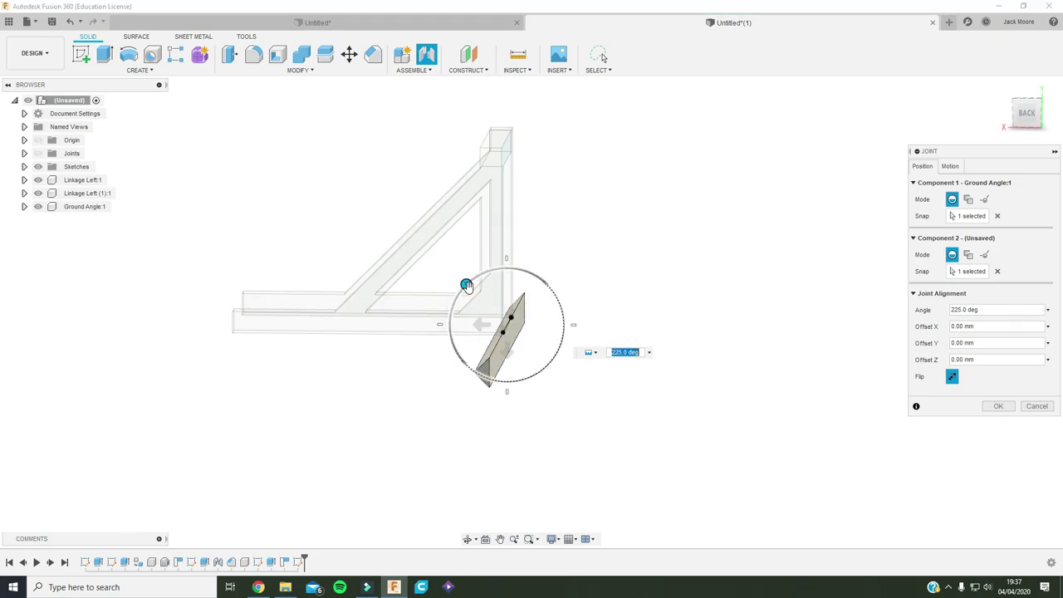
middle_click_drag(606, 265, 611, 272, "shift")
left_click(997, 407)
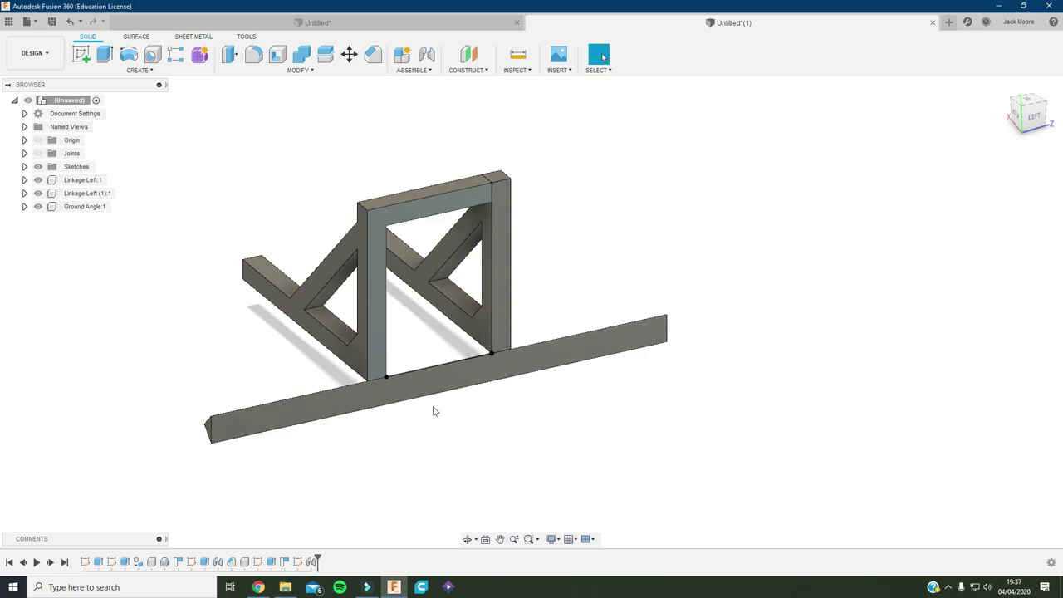
Measure 32.625 mm from the sketch point to the beam's end corner, then select the beam's long face
left_click(517, 57)
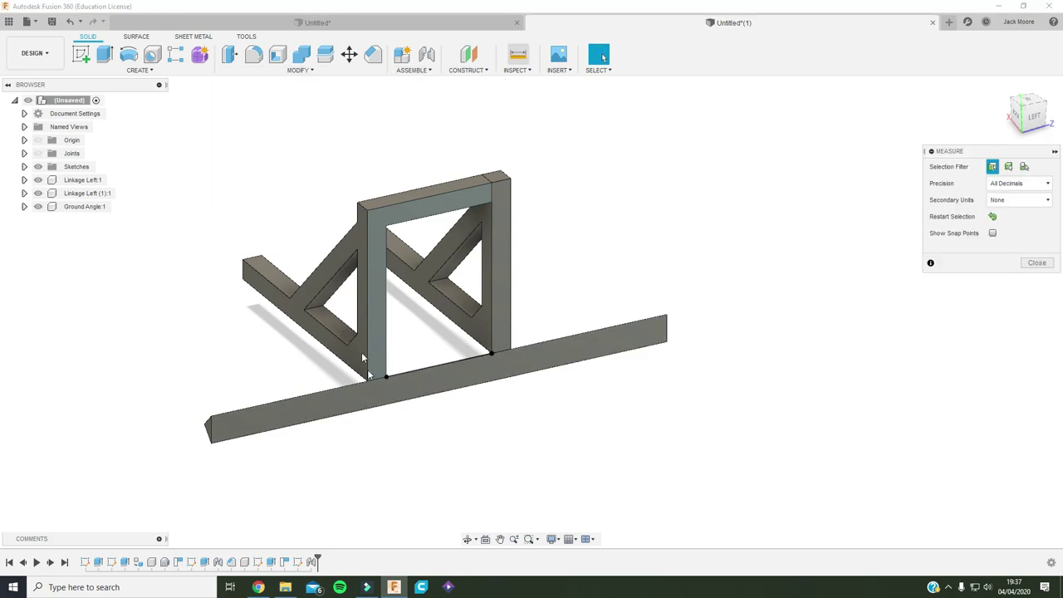
left_click(368, 382)
left_click(212, 417)
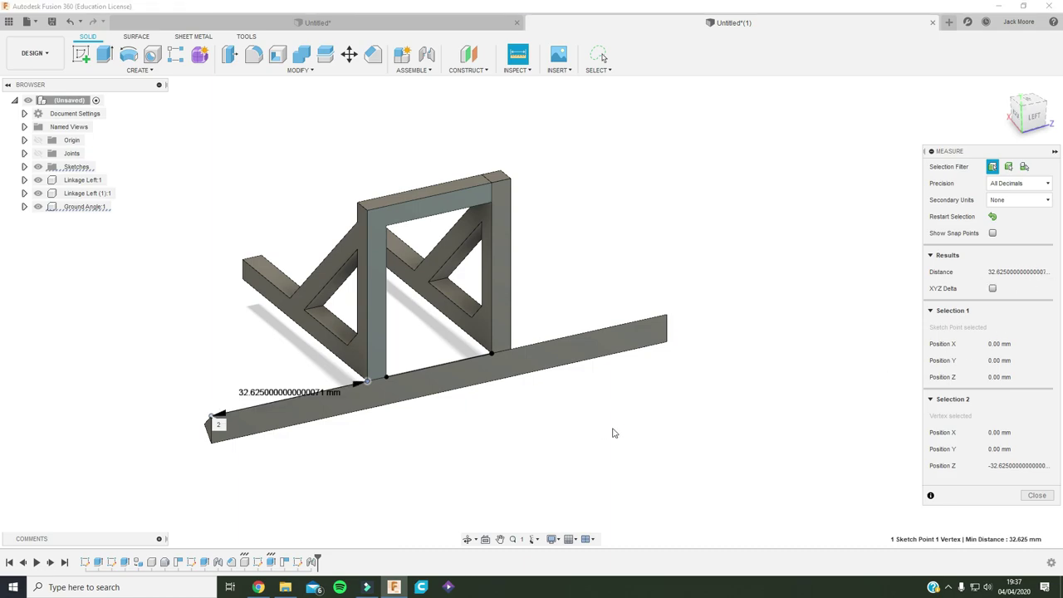
left_click(1037, 496)
left_click(386, 381)
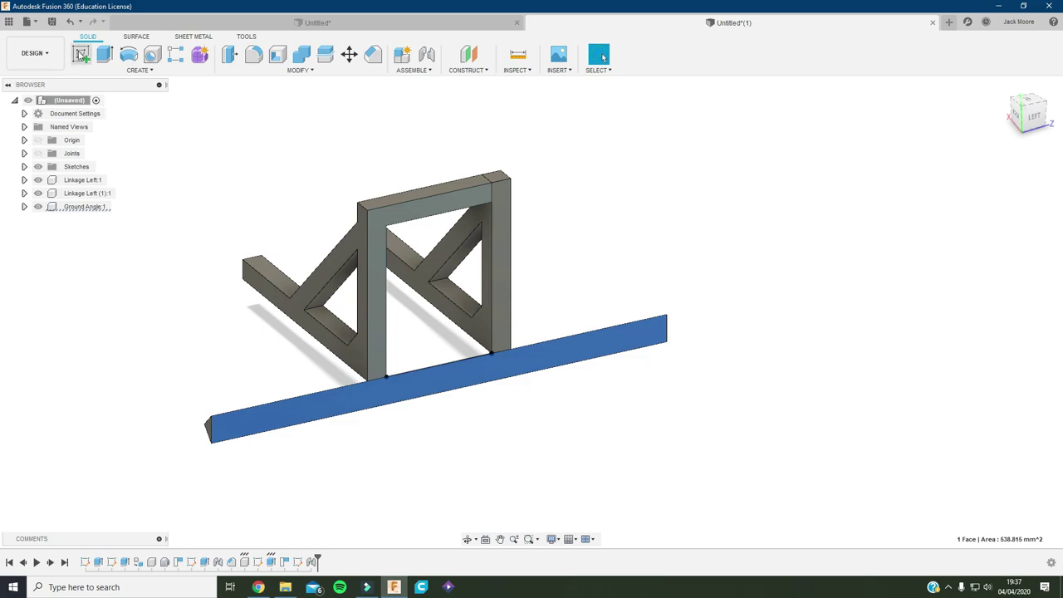
Create Sketch1 on the beam's long face, then inspect the browser folders and view from the left
left_click_drag(250, 341, 465, 333)
left_click(86, 57)
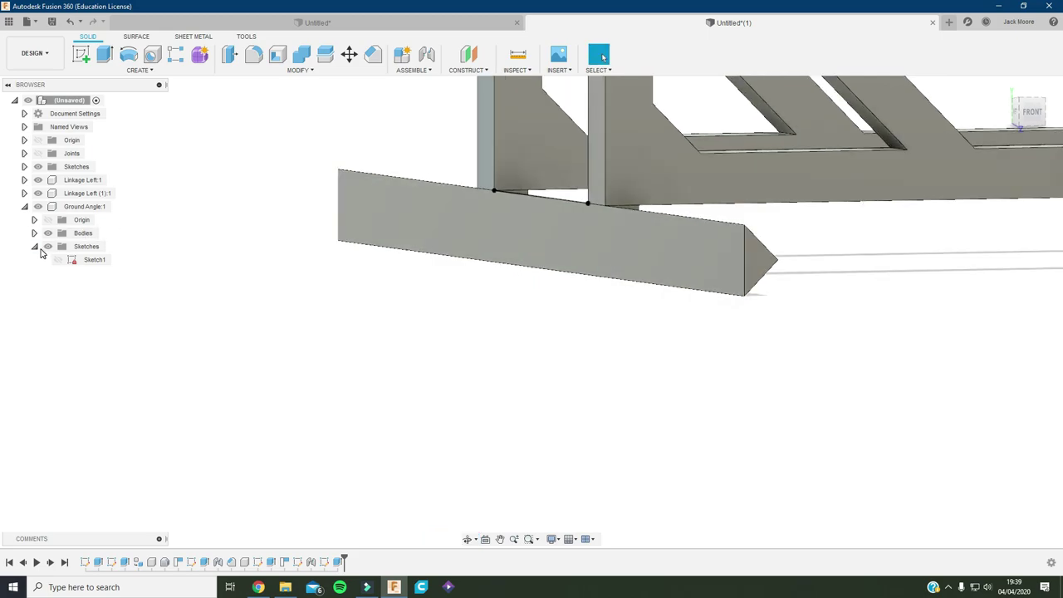
left_click(24, 206)
left_click(25, 193)
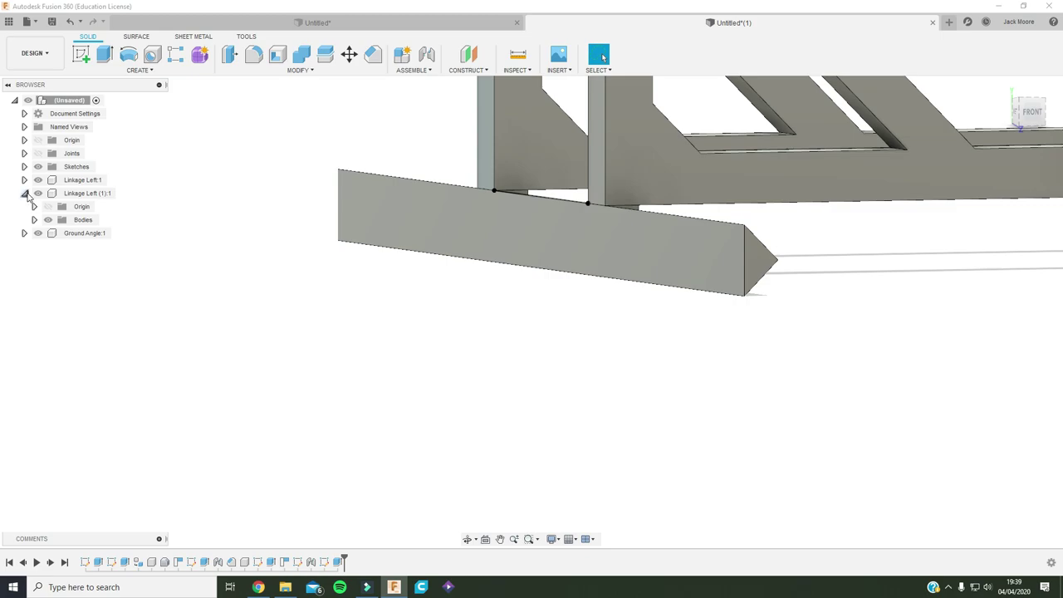
left_click(24, 192)
left_click(24, 180)
left_click(35, 206)
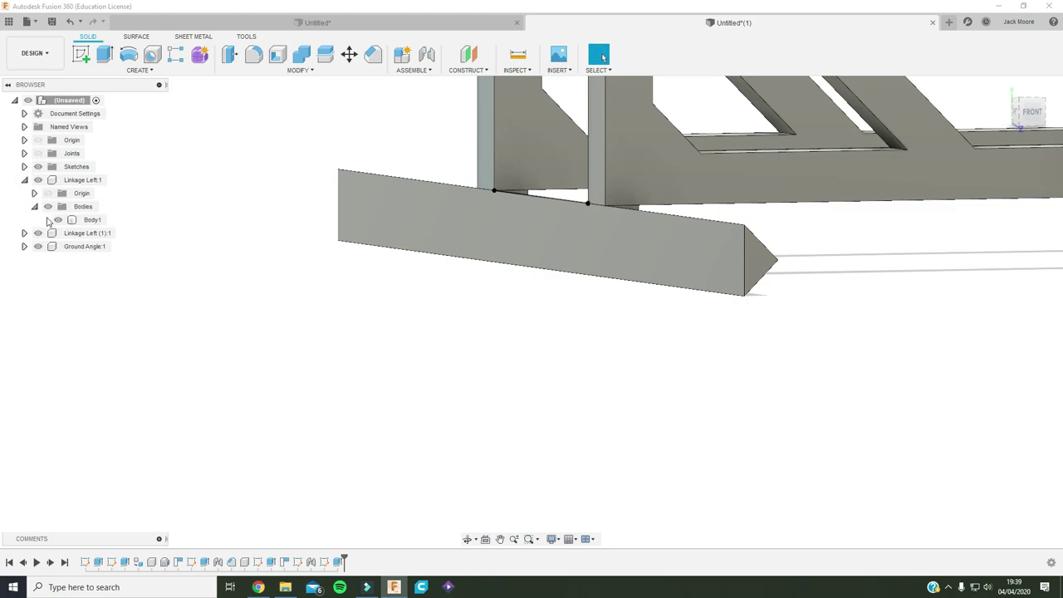
left_click(34, 206)
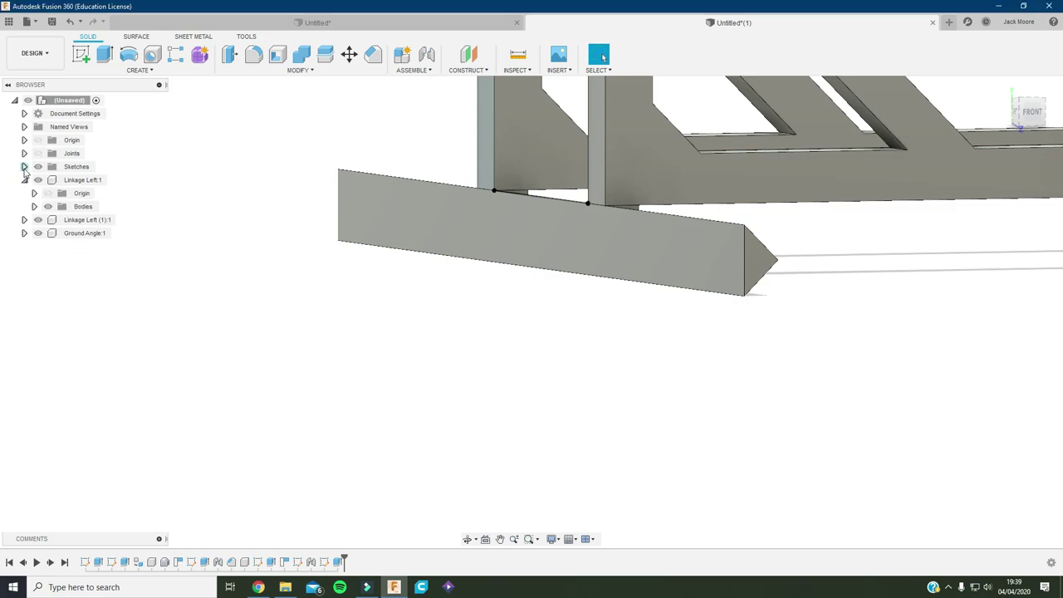
left_click(25, 179)
left_click(24, 166)
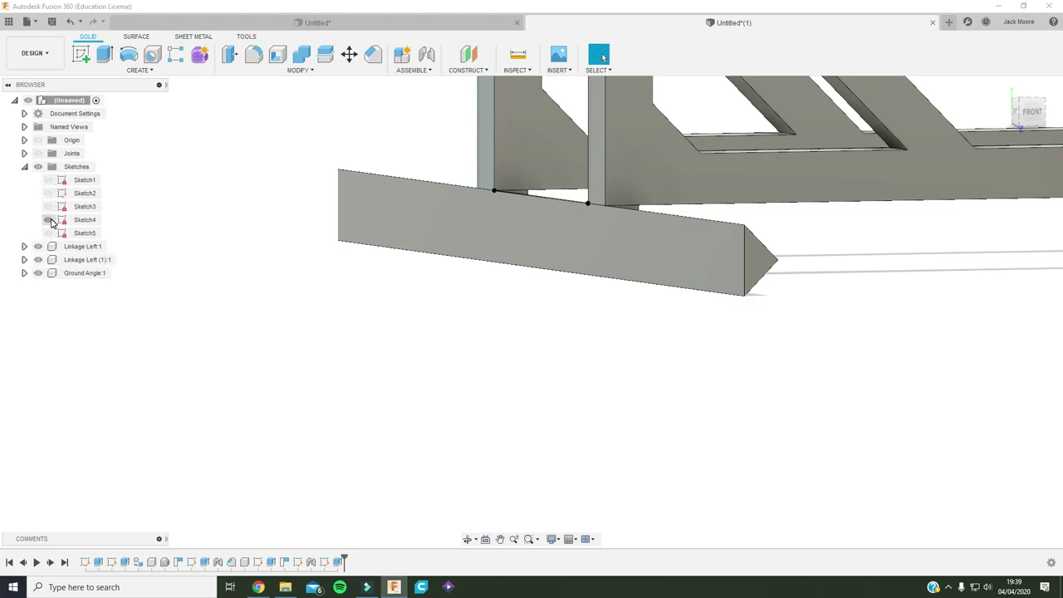
left_click(24, 166)
mouse_move(357, 302)
middle_mouse_down("shift")
mouse_move(522, 306)
mouse_move(510, 378)
mouse_move(529, 370)
mouse_move(502, 351)
middle_mouse_up("shift")
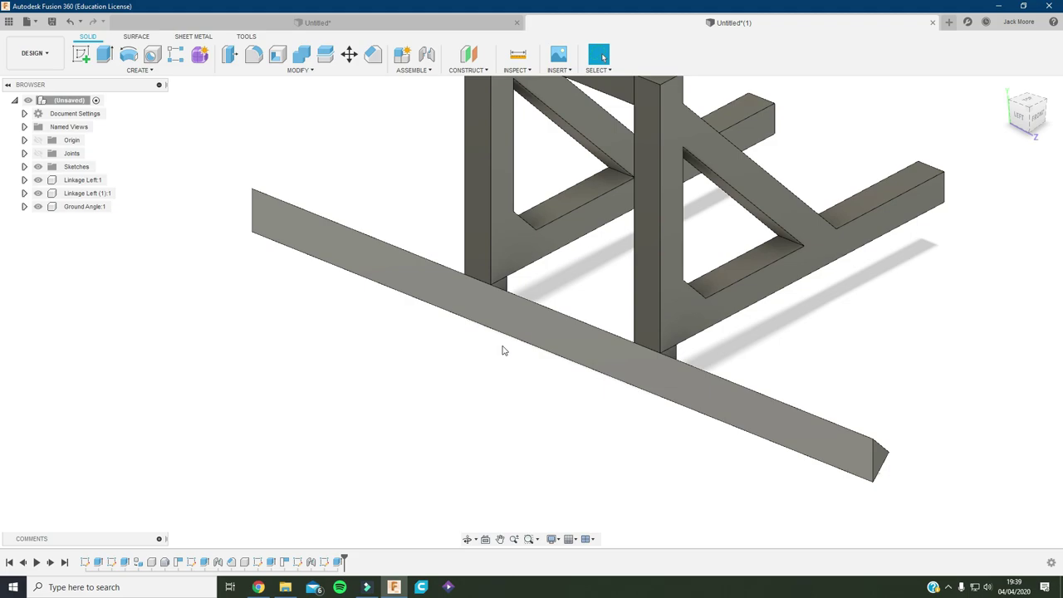
Copy Ground Angle:1 and paste a first copy about 8 mm beside the original
left_click(83, 206)
right_click(87, 206)
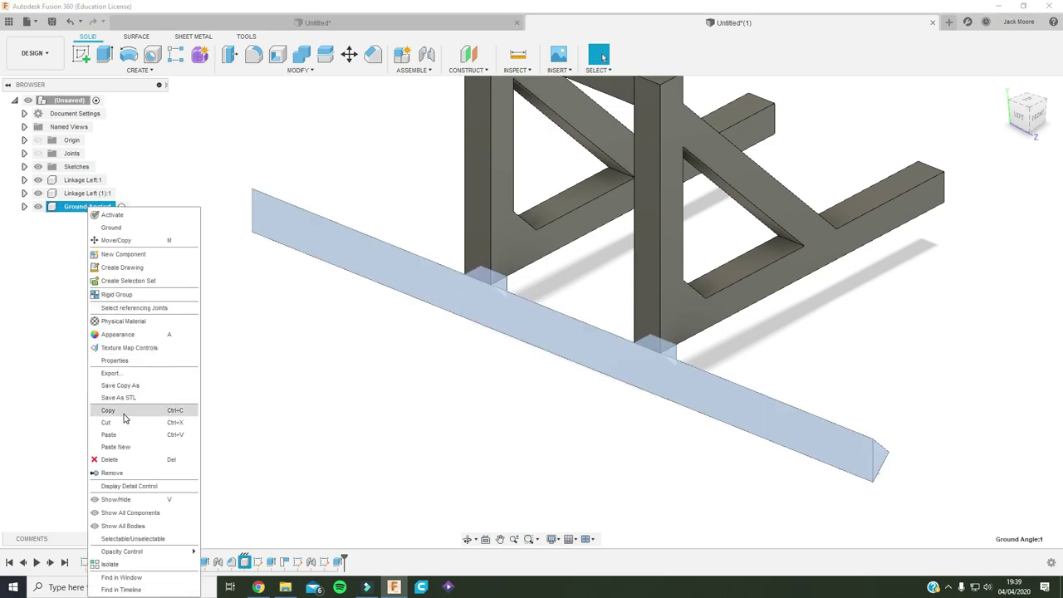
left_click(121, 413)
right_click(66, 101)
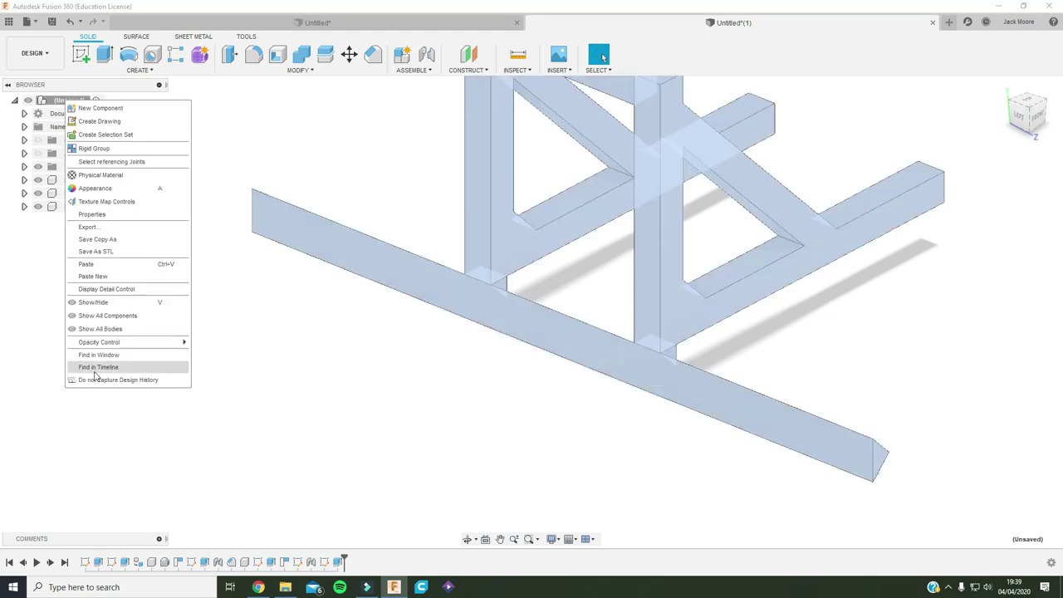
left_click(107, 283)
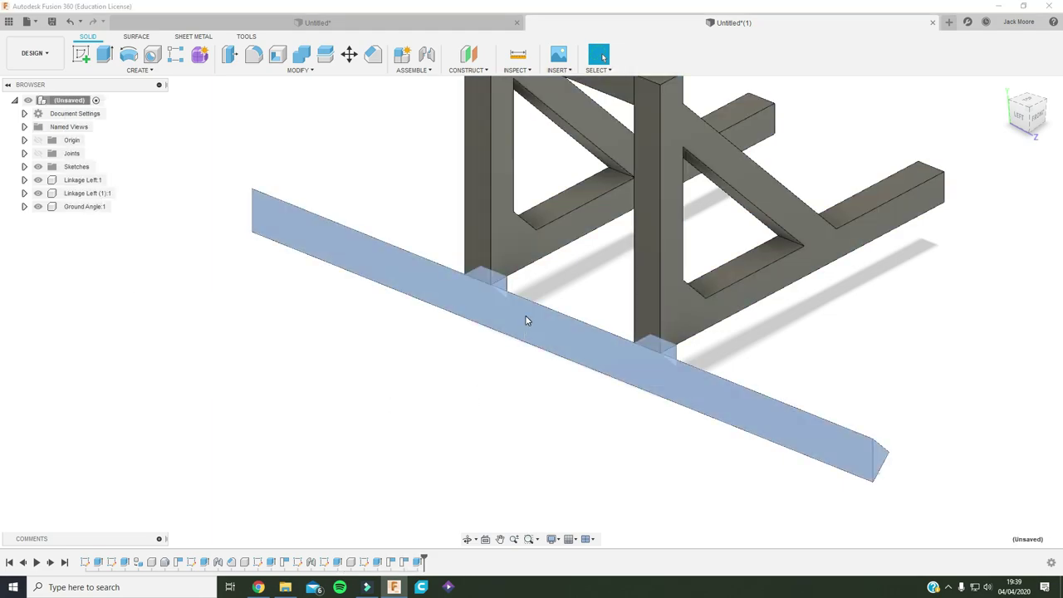
middle_click_drag(551, 357, 656, 357, "shift")
left_click_drag(656, 358, 558, 378)
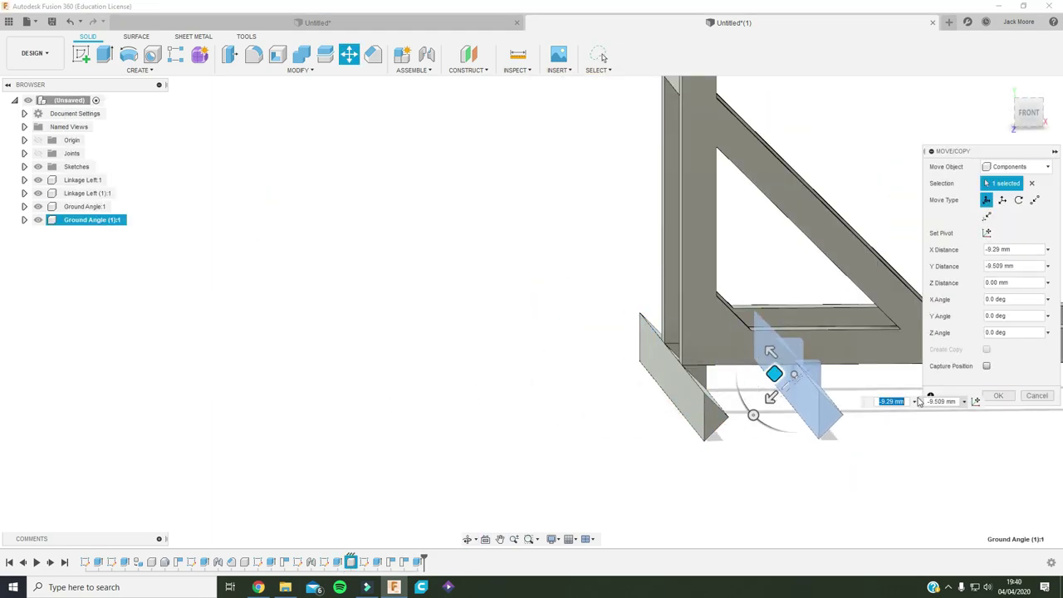
key("Return")
Paste two more Ground Angle copies, flipping the last one 180° into place
key("ctrl+v")
key("Return")
right_click(66, 101)
left_click(117, 264)
middle_click_drag(531, 332, 748, 340, "shift")
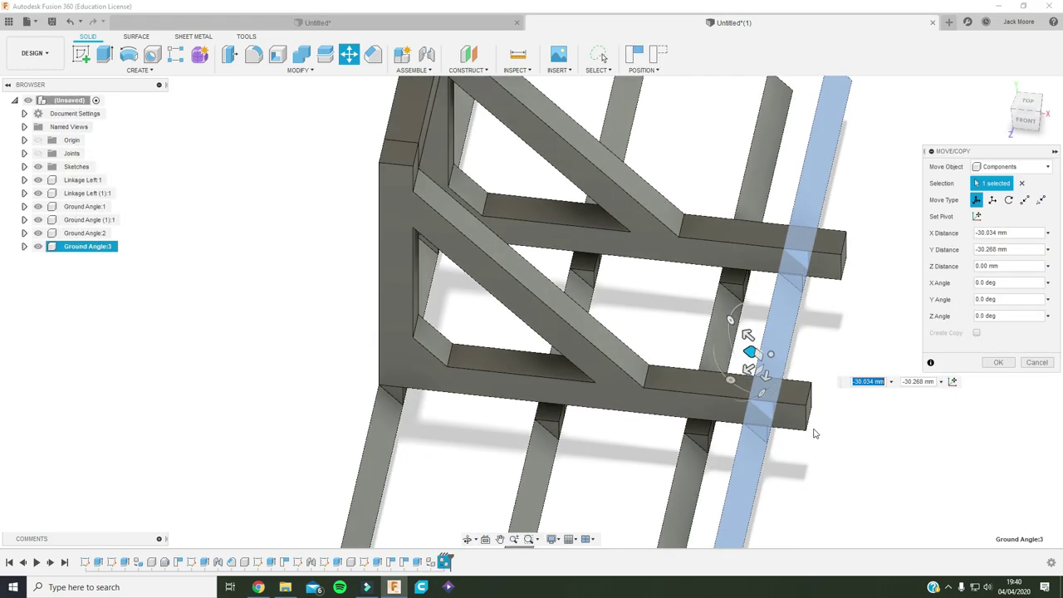
left_click_drag(748, 340, 779, 314)
middle_click_drag(780, 314, 877, 360, "shift")
key("Return")
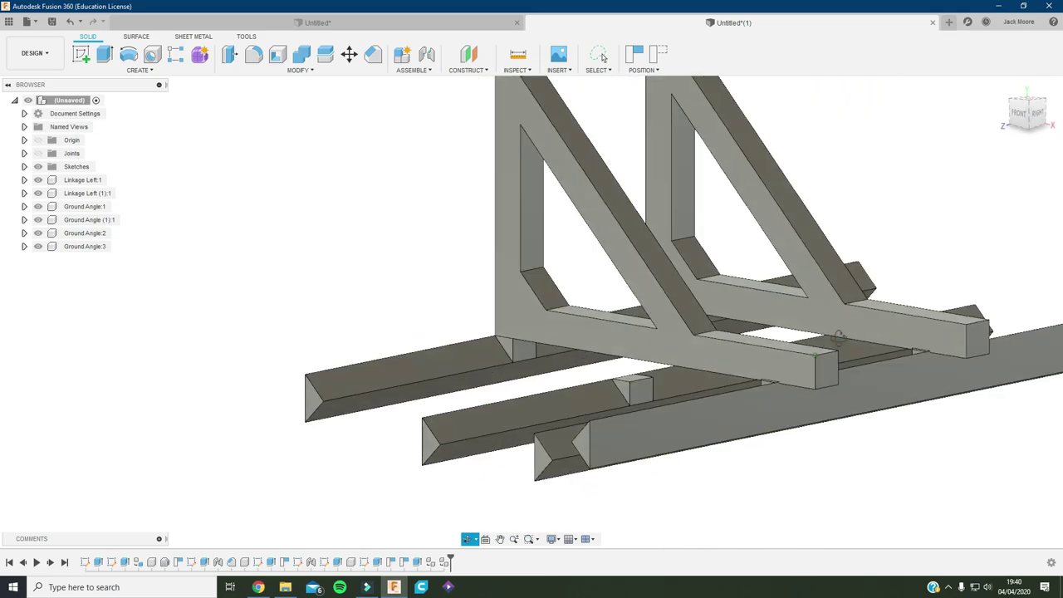
middle_click_drag(839, 337, 619, 253, "shift")
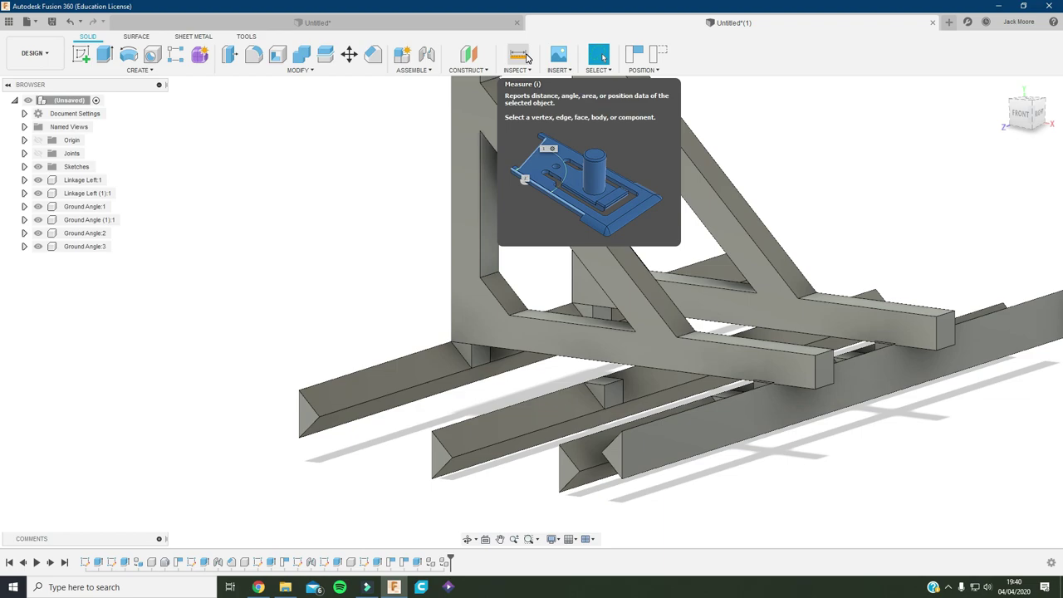
Capture positions, start a joint, and hide both Linkage Left components to expose the beams
left_click(525, 57)
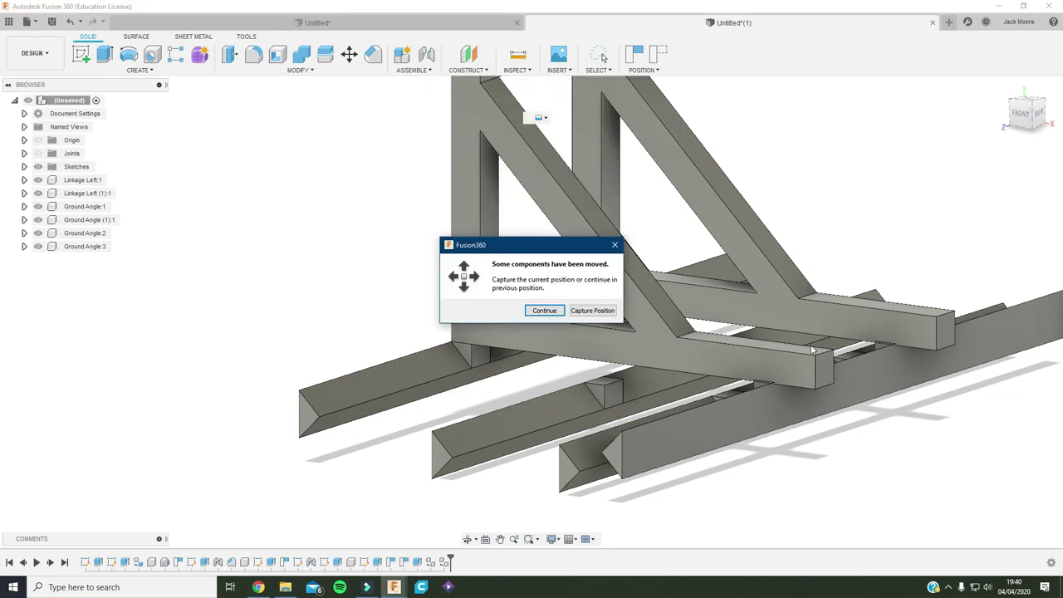
left_click(583, 312)
key("j")
scroll(775, 389, "up", 3)
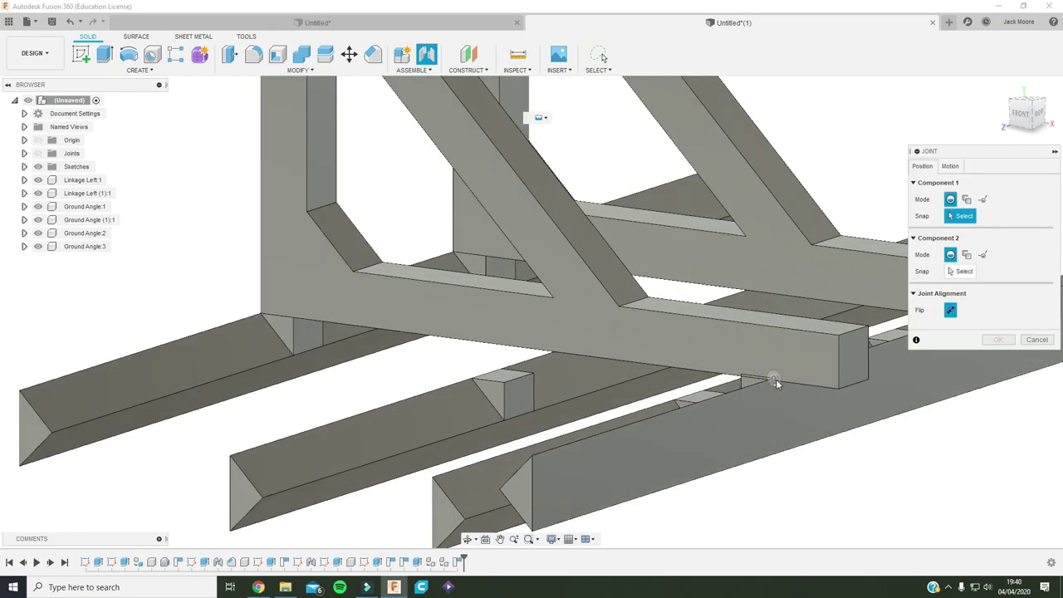
middle_click_drag(764, 384, 761, 394, "shift")
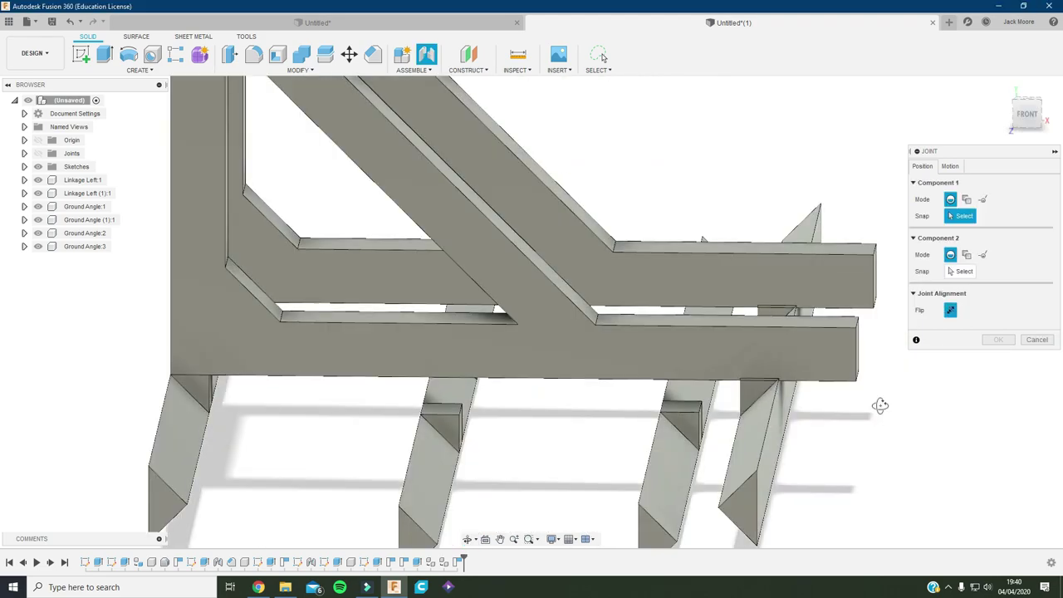
middle_click_drag(772, 387, 773, 391, "shift")
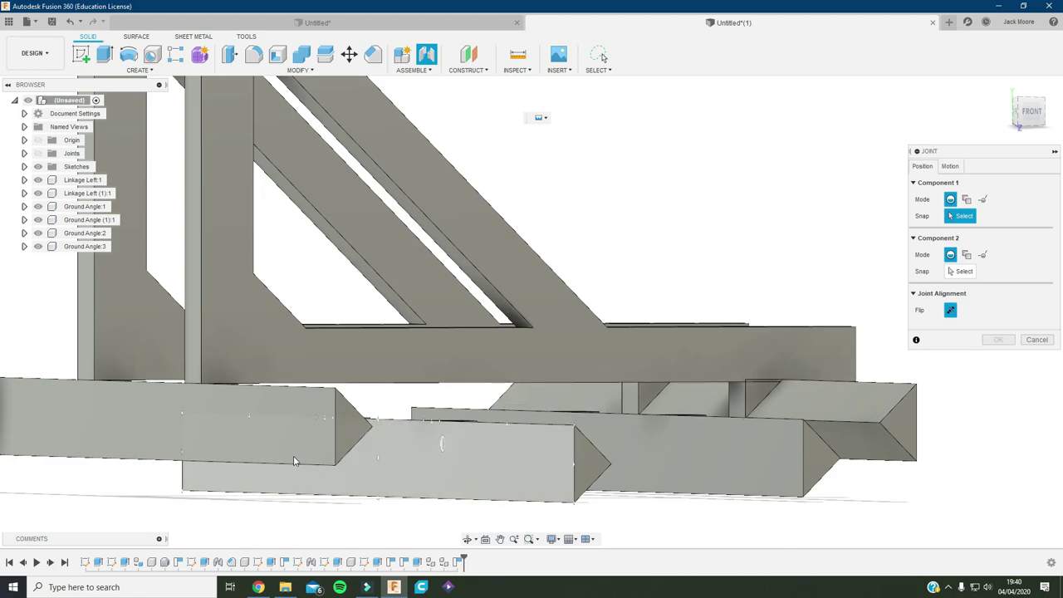
left_click(37, 192)
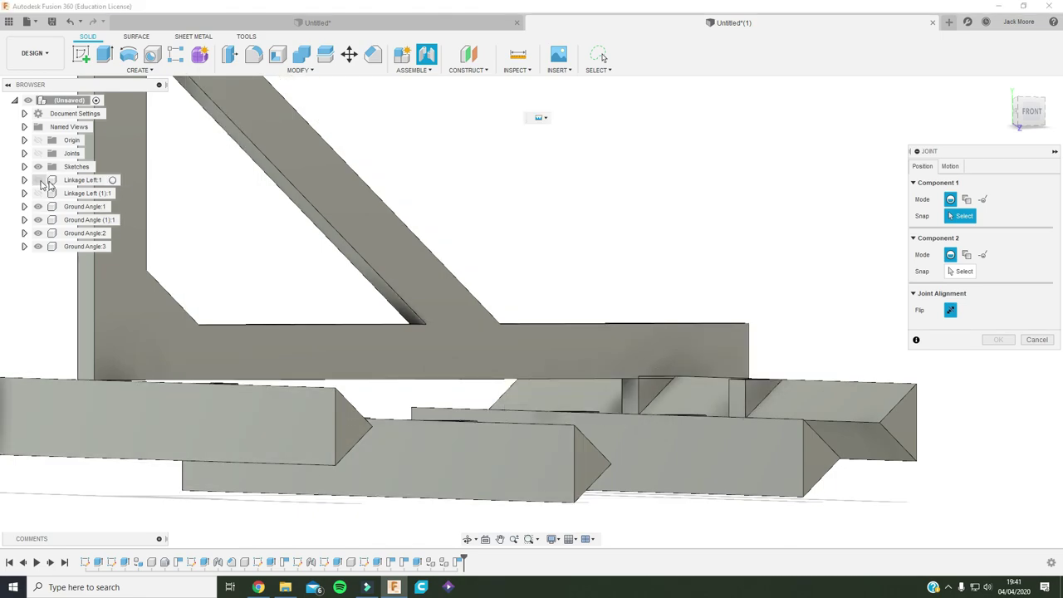
left_click(37, 179)
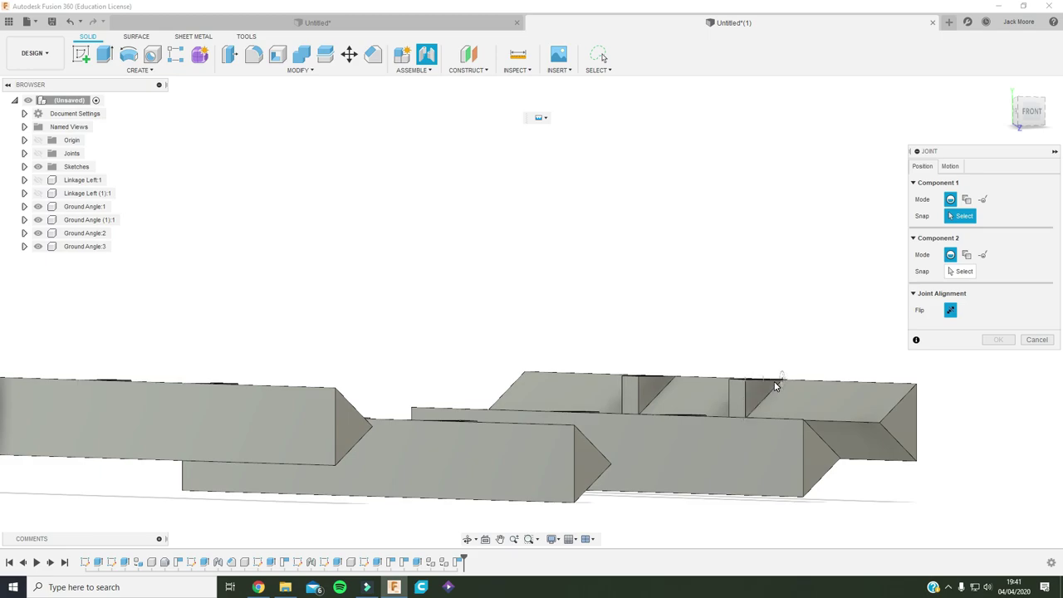
scroll(774, 385, "up", 4)
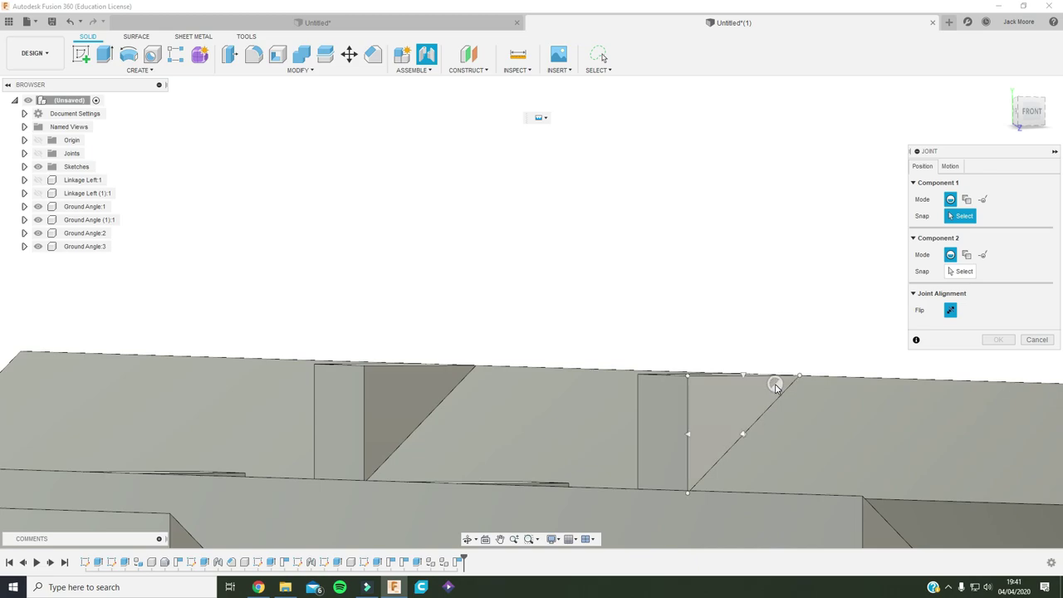
Joint Ground Angle:3 to the unhidden Linkage Left (1):1 at 180°
left_click(795, 380)
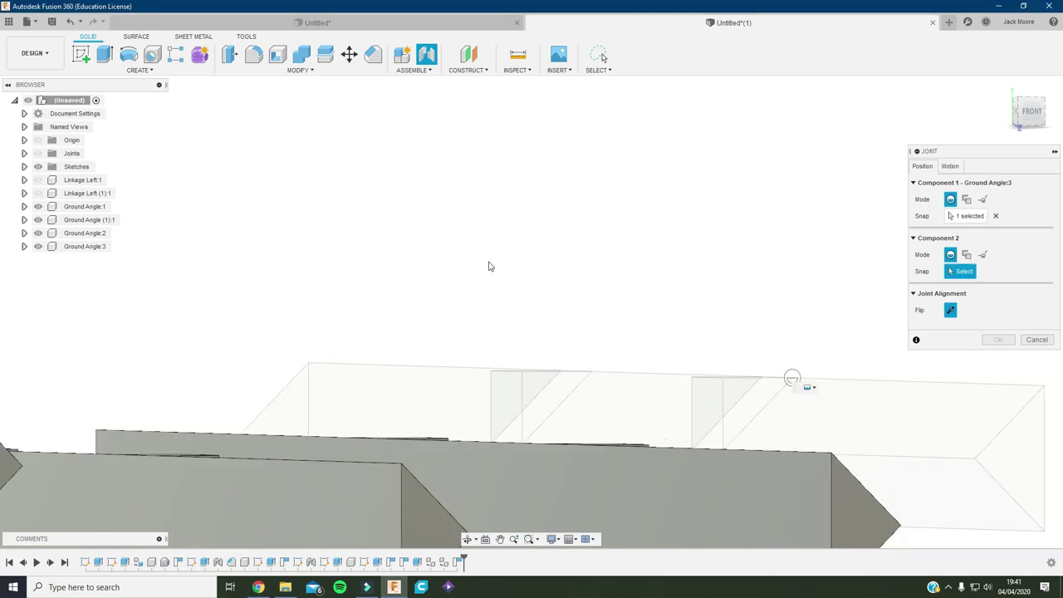
left_click(37, 192)
left_click(37, 179)
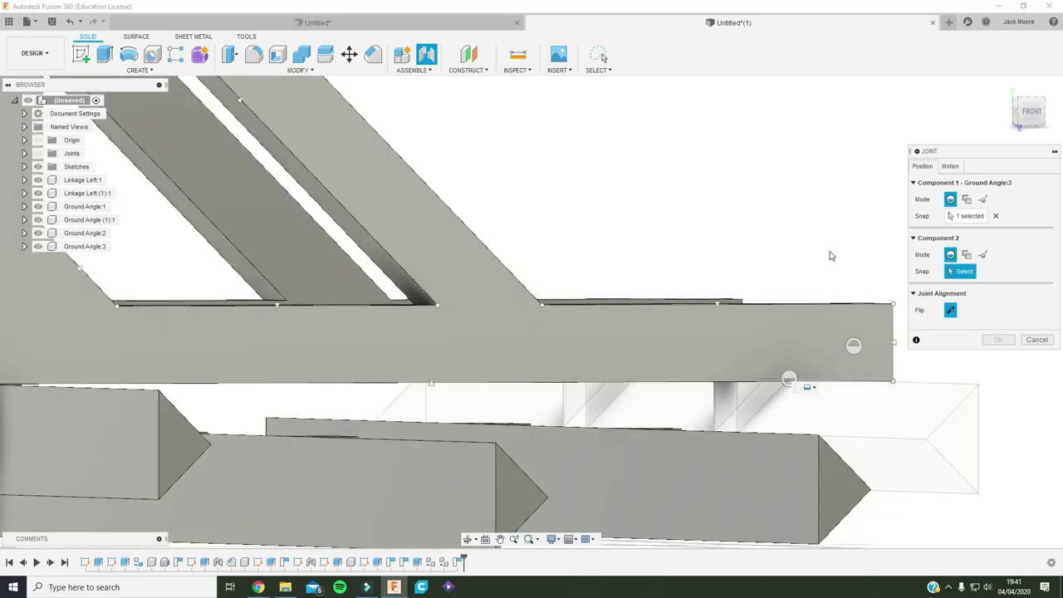
middle_click_drag(802, 337, 879, 395, "shift")
left_click(917, 399)
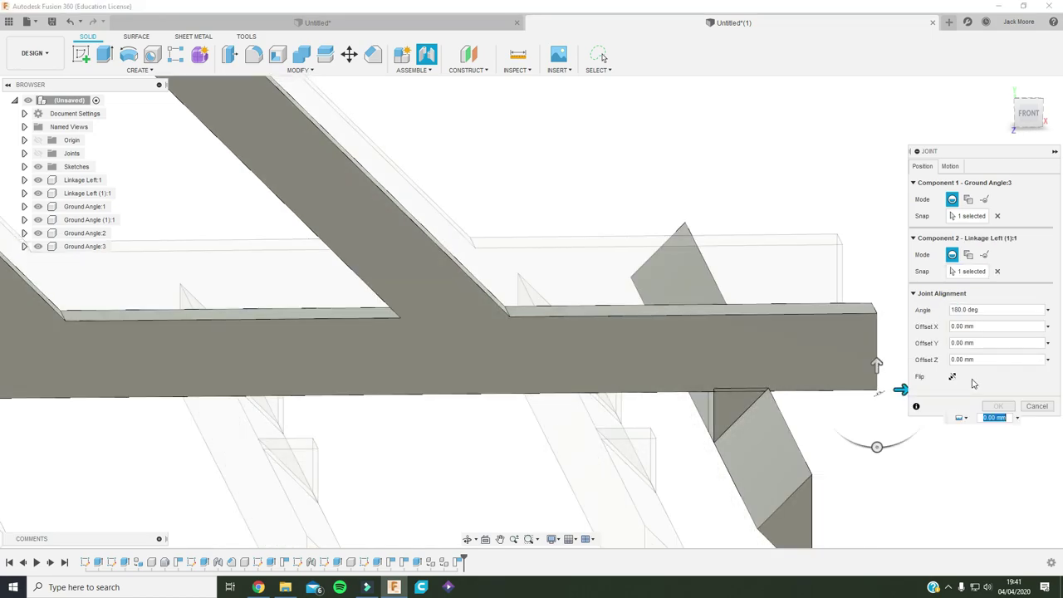
left_click(999, 406)
middle_click_drag(961, 421, 989, 383, "shift")
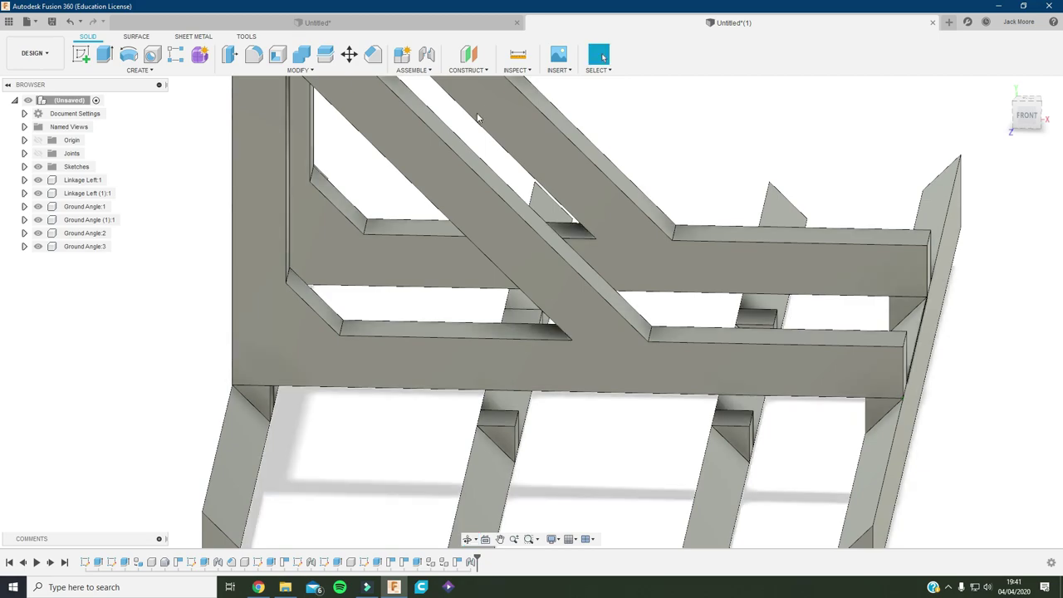
Measure 44.343 mm between the two beam-end vertices, then clear the measurement
left_click(529, 61)
left_click(866, 397)
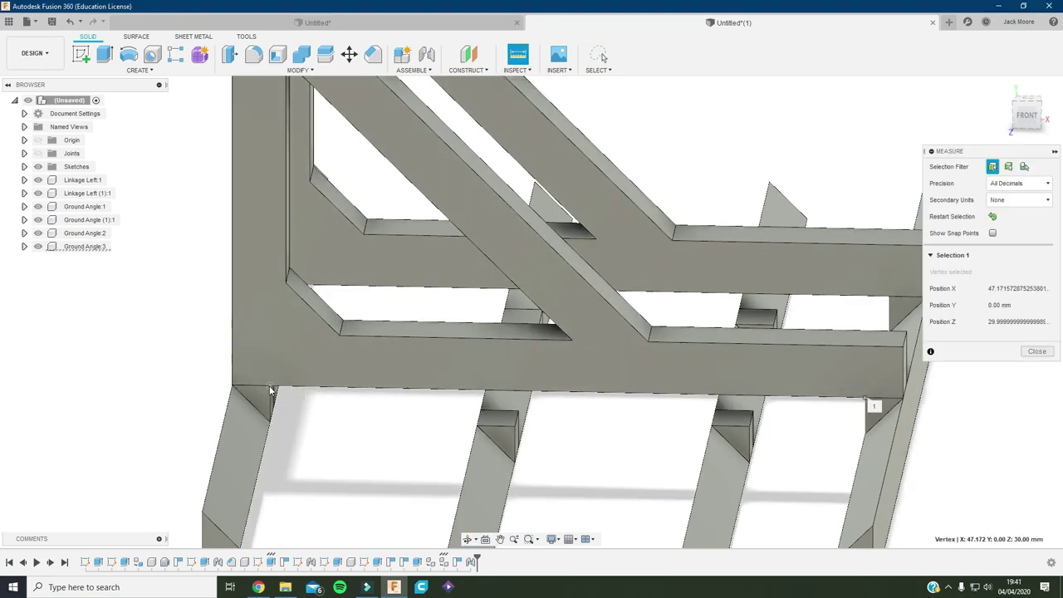
left_click(274, 388)
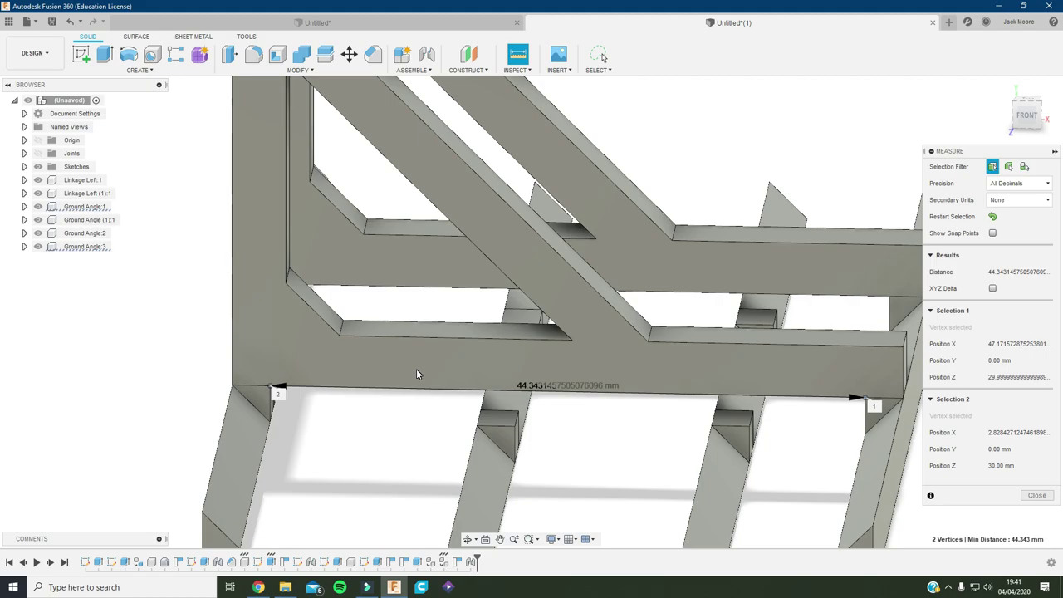
left_click(689, 138)
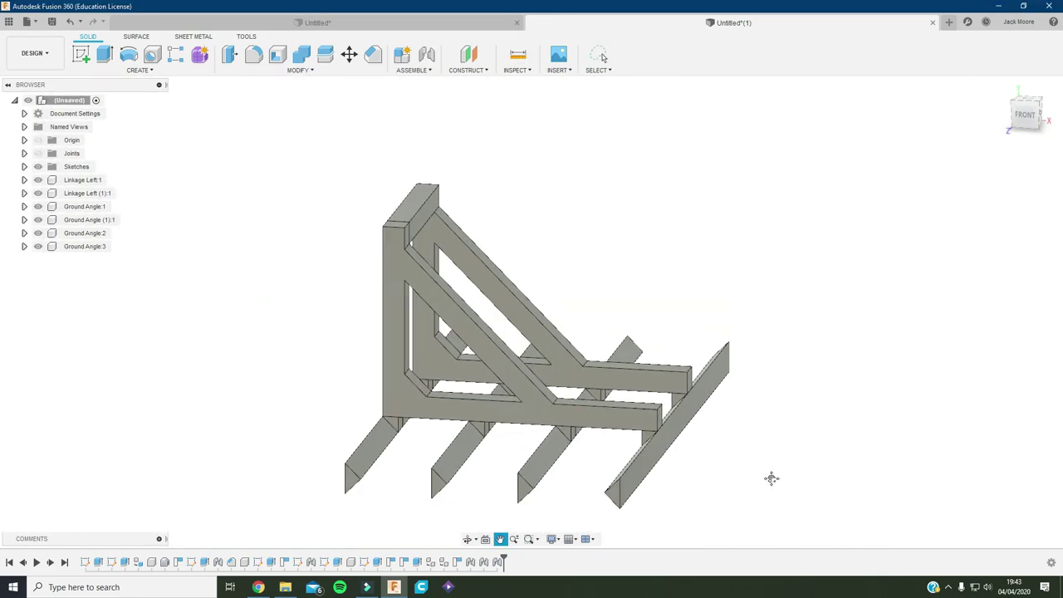
Orbit out to view the whole frame resting across the four Ground Angle beams
middle_click_drag(772, 474, 948, 397, "shift")
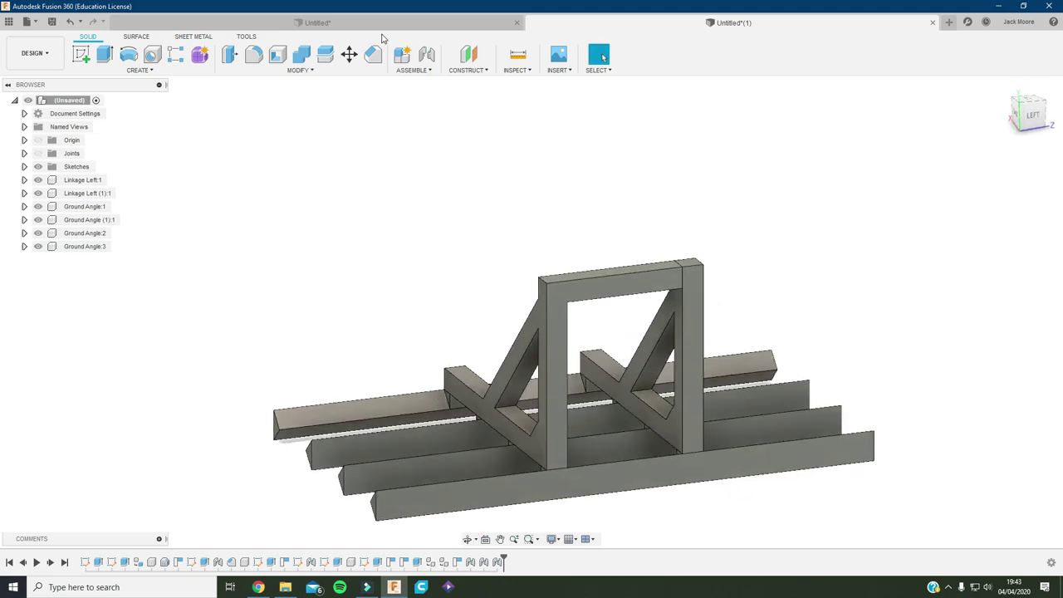
Create a Side angle component and extrude a 50 mm rectangle into a solid bar
left_click(402, 54)
key("Return")
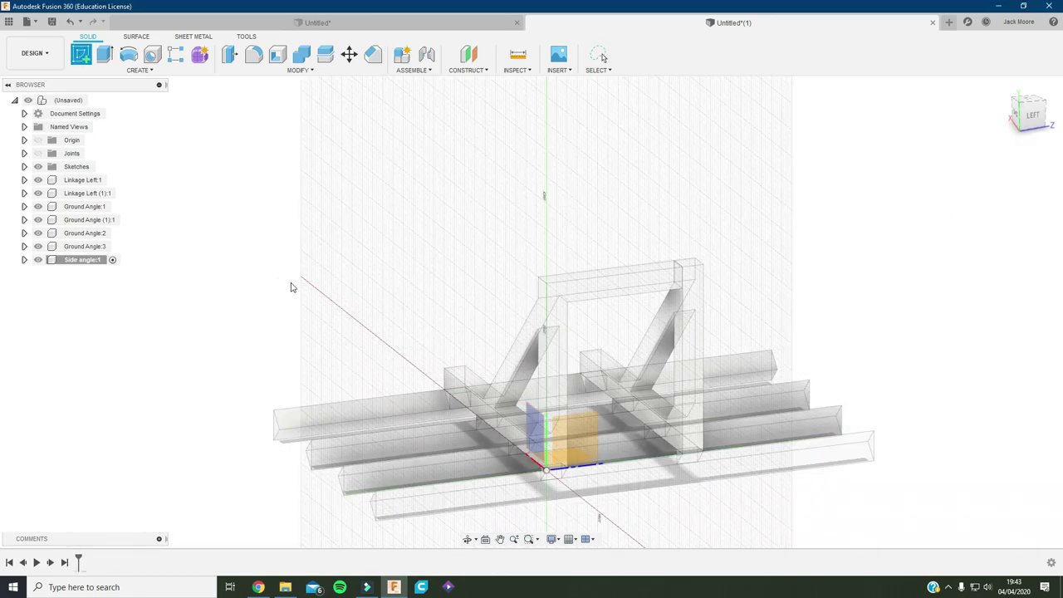
key("r")
left_click(588, 311)
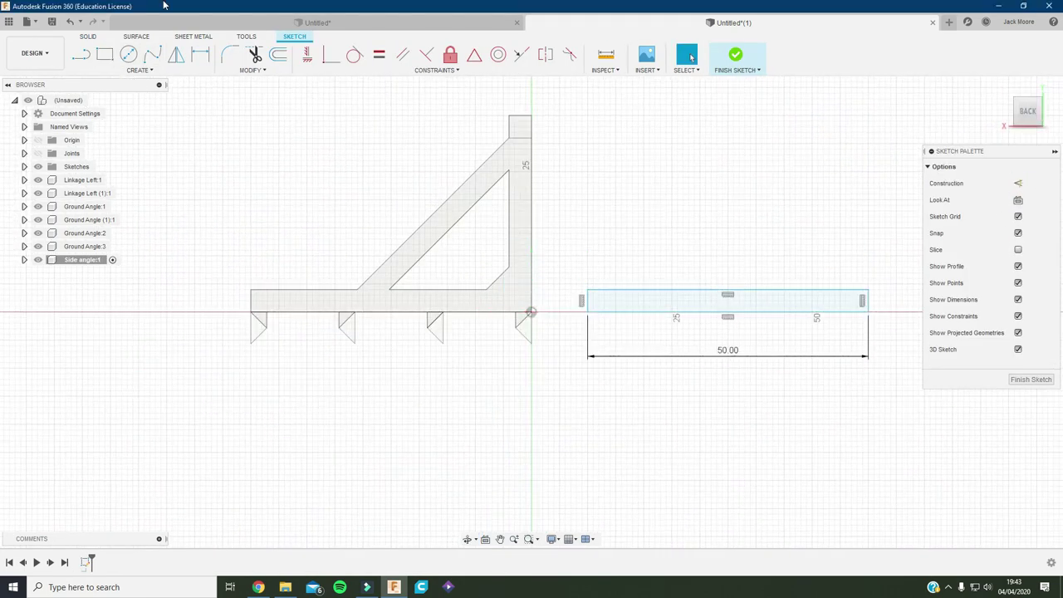
type("50")
key("Tab")
left_click(594, 299)
key("Return")
key("e")
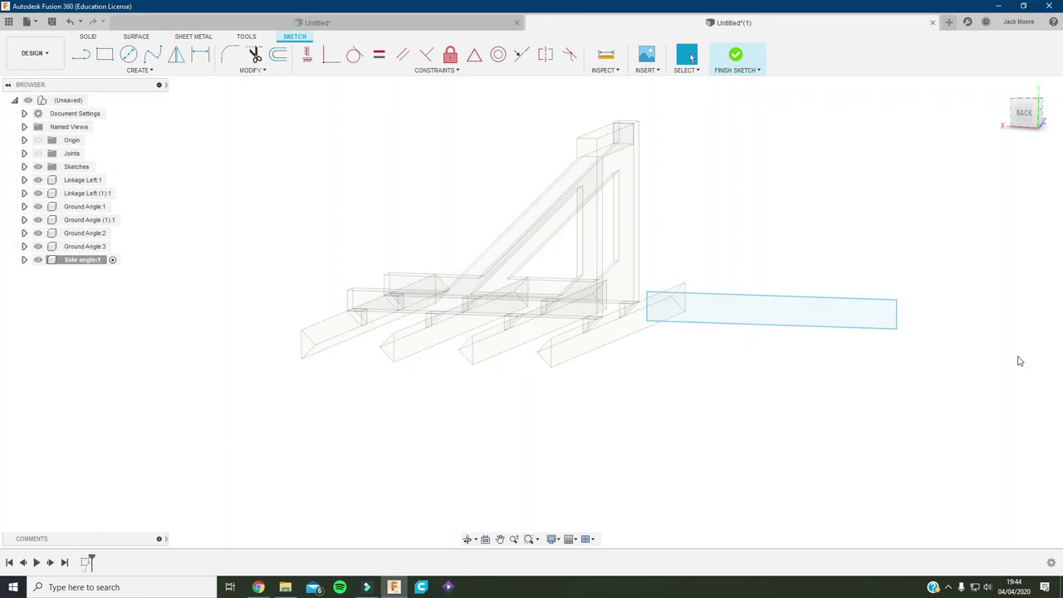
key("Return")
Sketch a rectangle on the bar's face, check its size, and extrude the second L-leg
left_click(506, 373)
key("r")
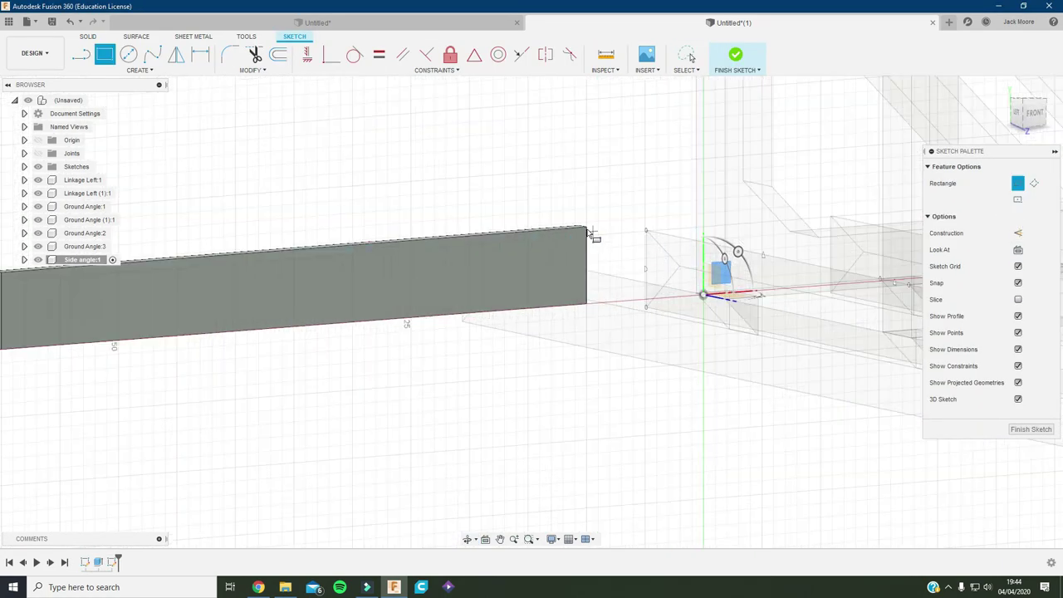
left_click(594, 230)
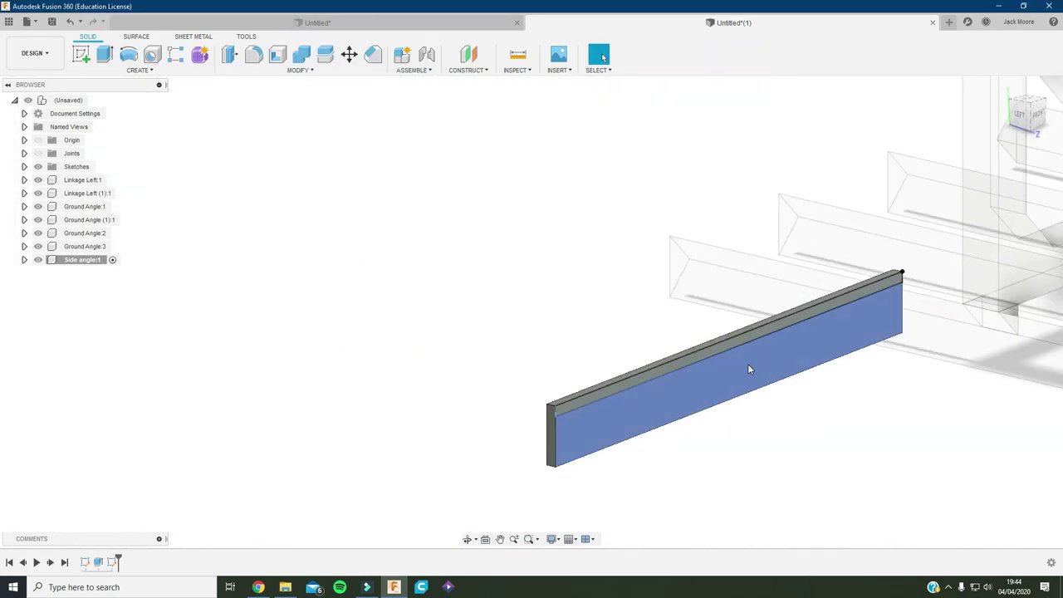
key("i")
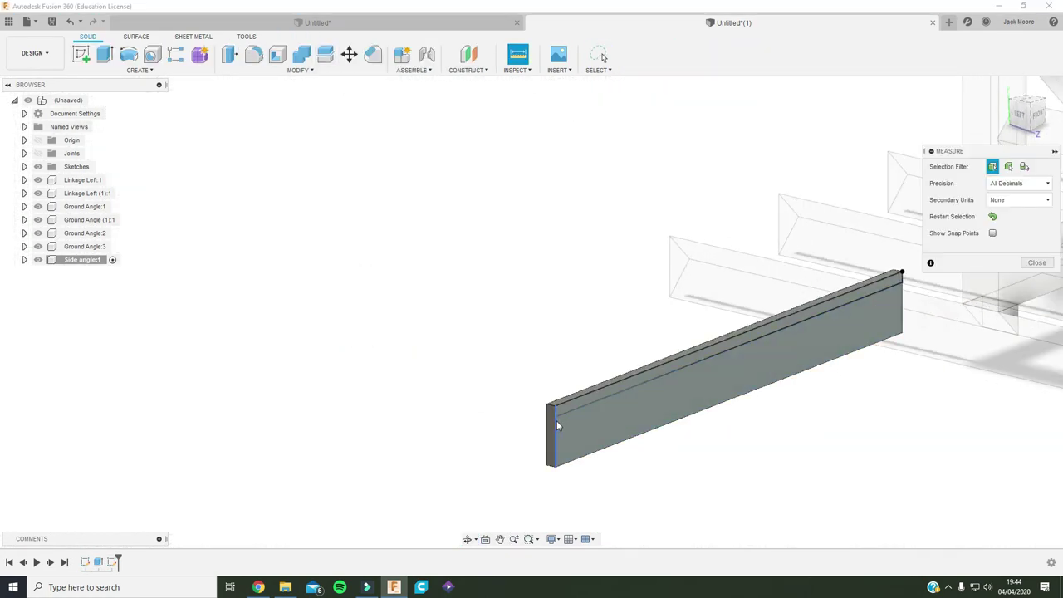
key("Escape")
left_click(685, 389)
key("e")
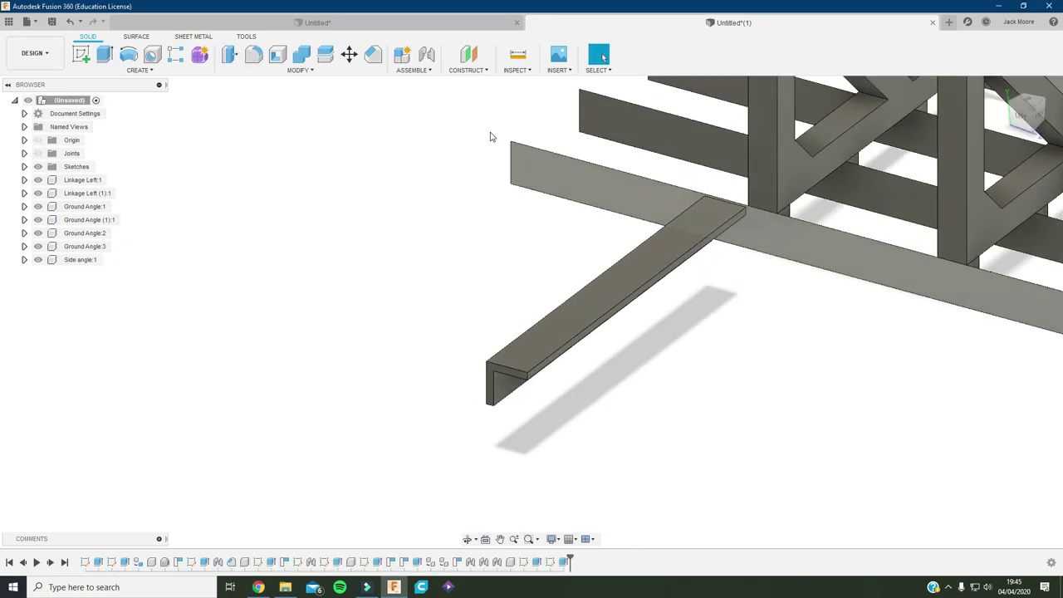
Joint the side angle's end point to the mitred tube end of Ground Angle:1
left_click(426, 53)
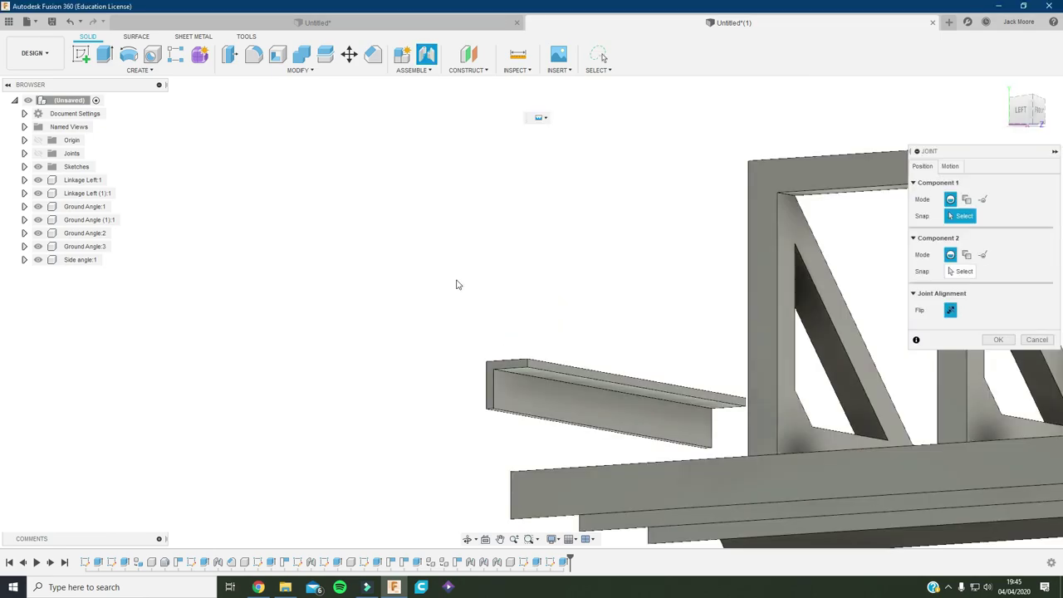
left_click(524, 437)
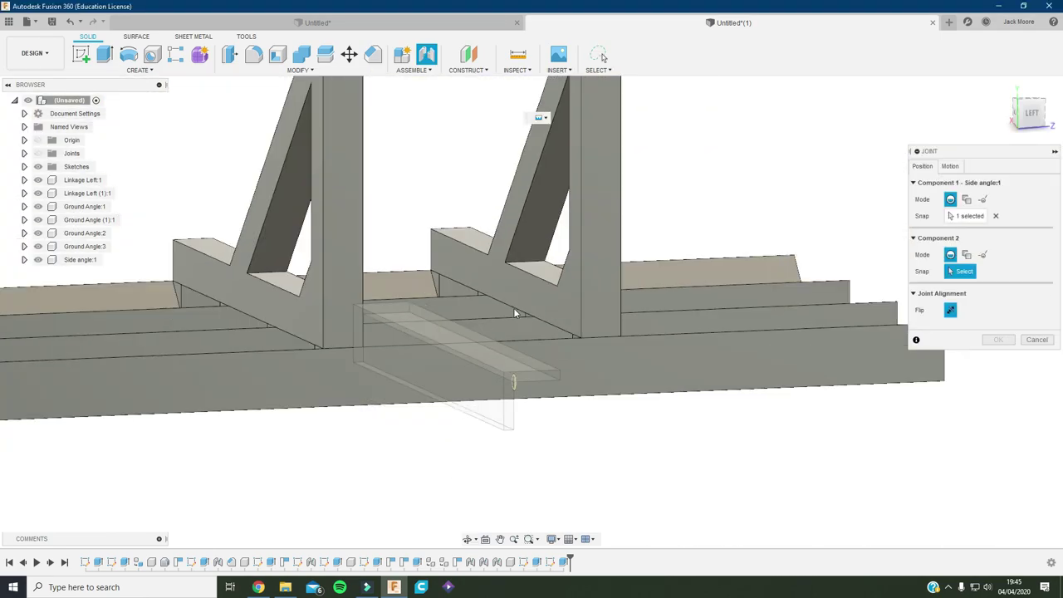
middle_click_drag(516, 313, 427, 363, "shift")
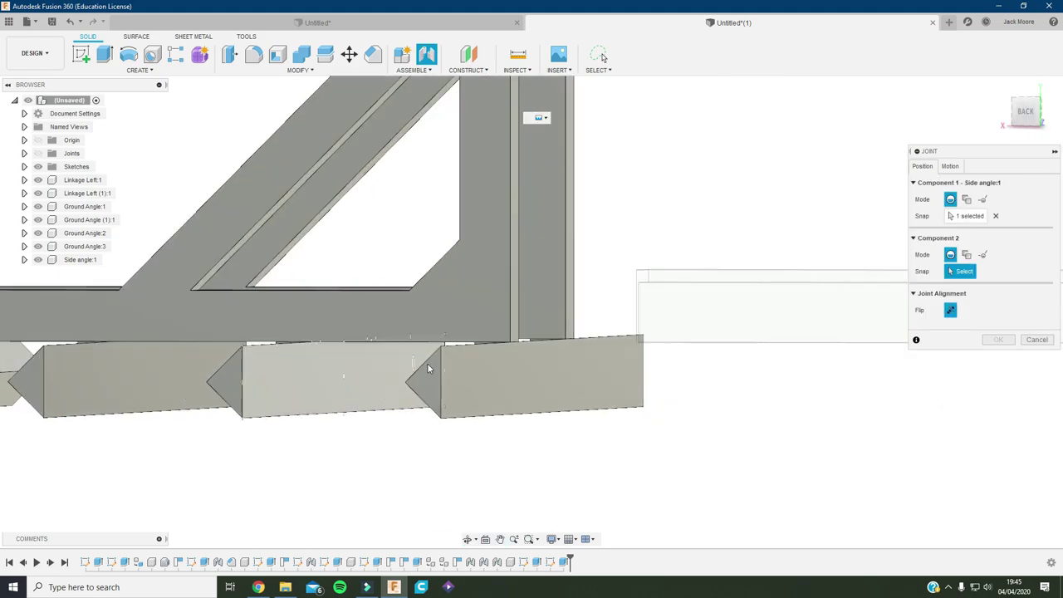
left_click(437, 362)
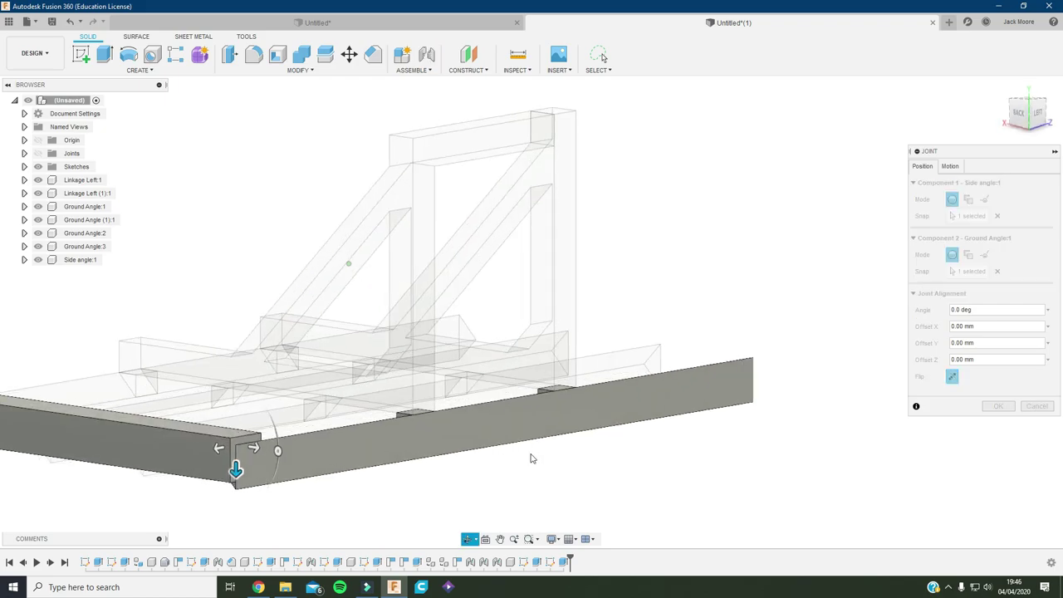
left_click(998, 406)
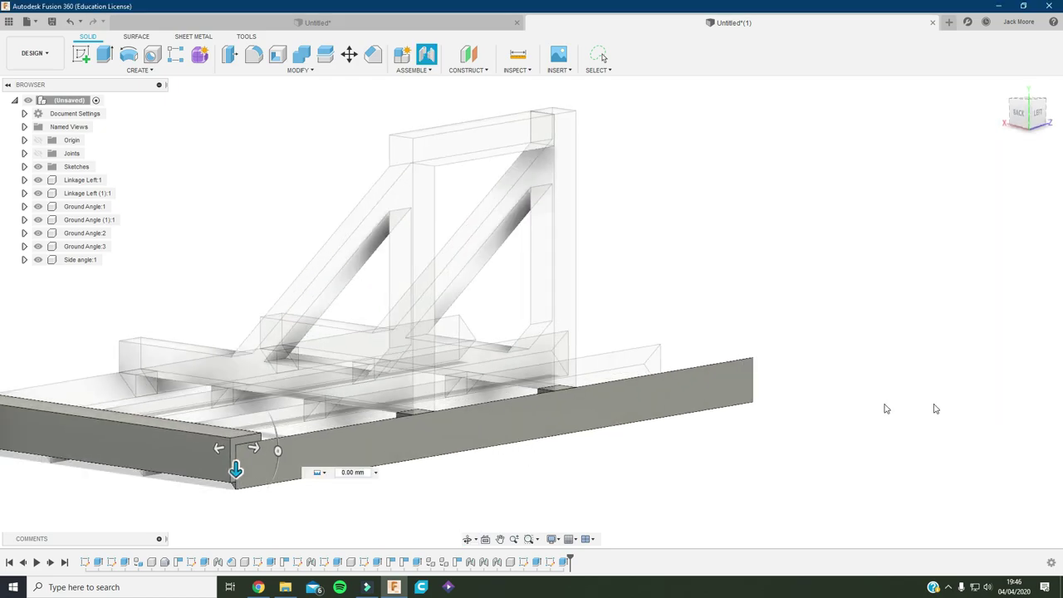
mouse_move(579, 468)
middle_mouse_down("shift")
mouse_move(565, 456)
mouse_move(591, 464)
middle_mouse_up("shift")
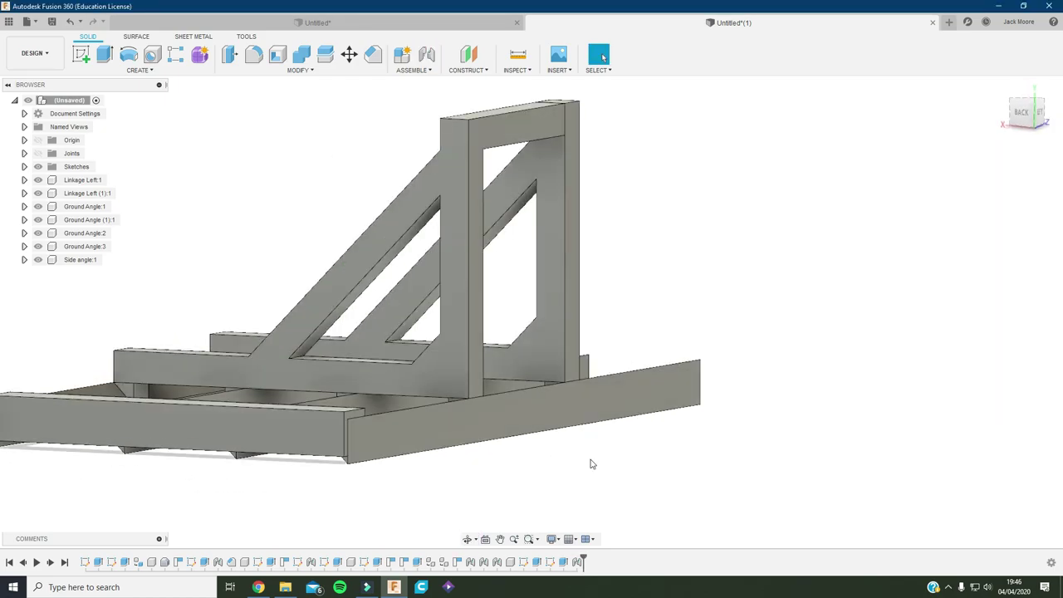
Start a Press Pull on a thin beam face, then cancel it
middle_click_drag(464, 500, 489, 470, "shift")
scroll(534, 398, "up", 5)
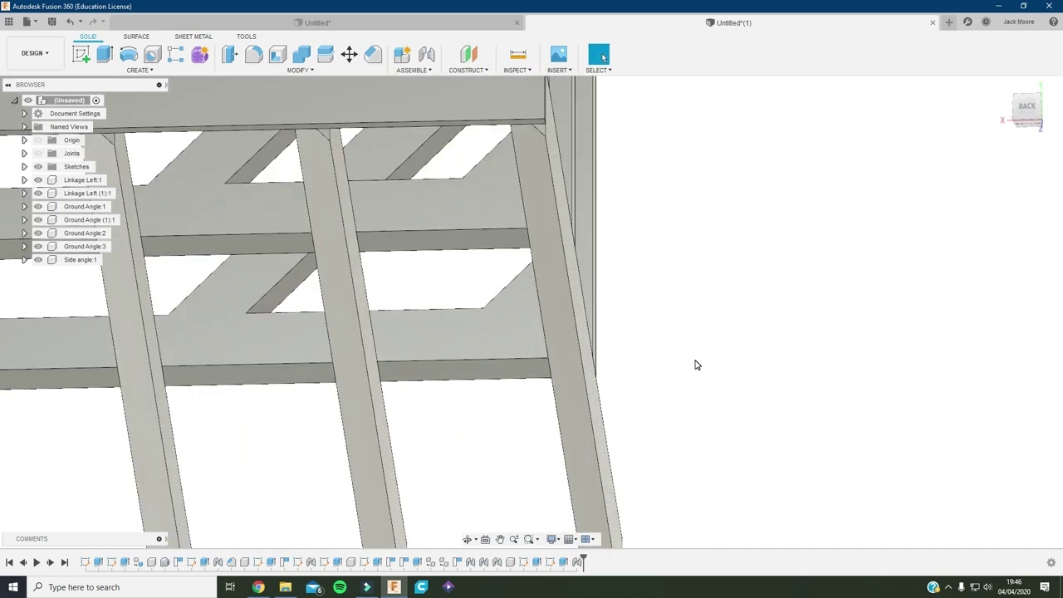
middle_click_drag(697, 365, 286, 119, "shift")
left_click(230, 54)
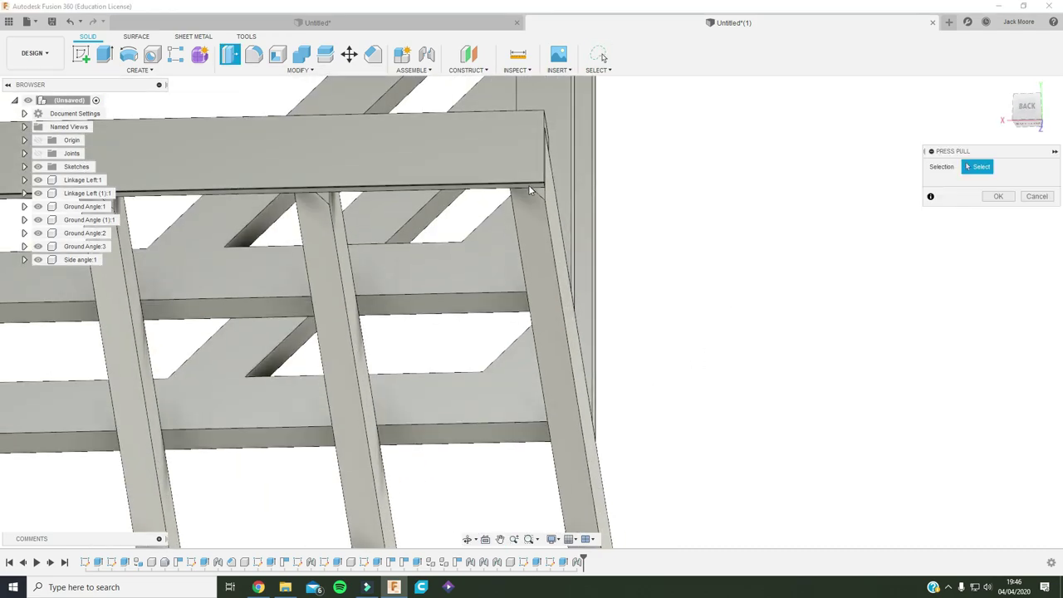
scroll(527, 191, "up", 2)
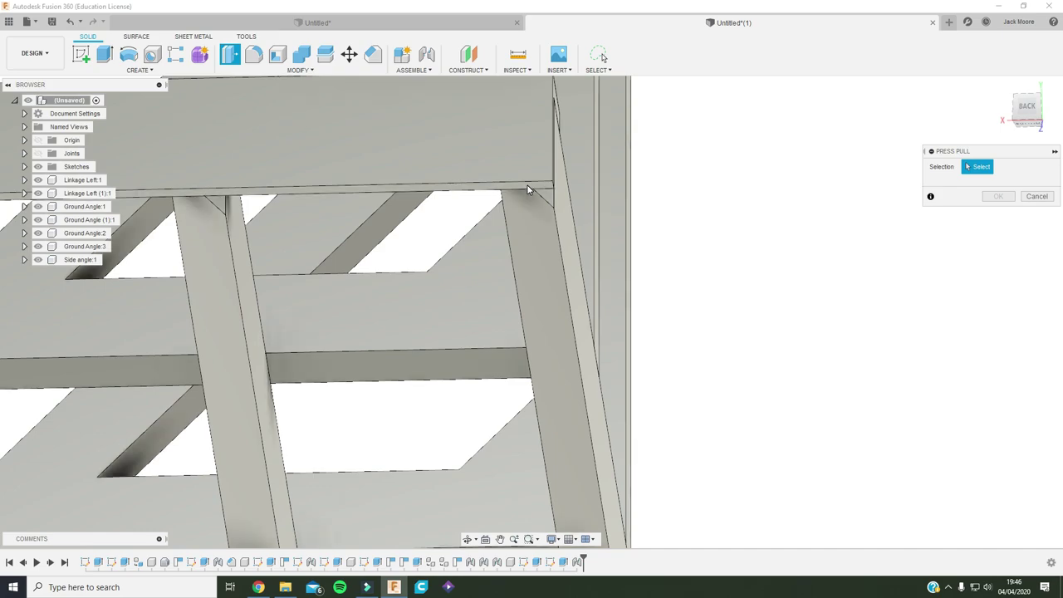
left_click(528, 190)
key("Escape")
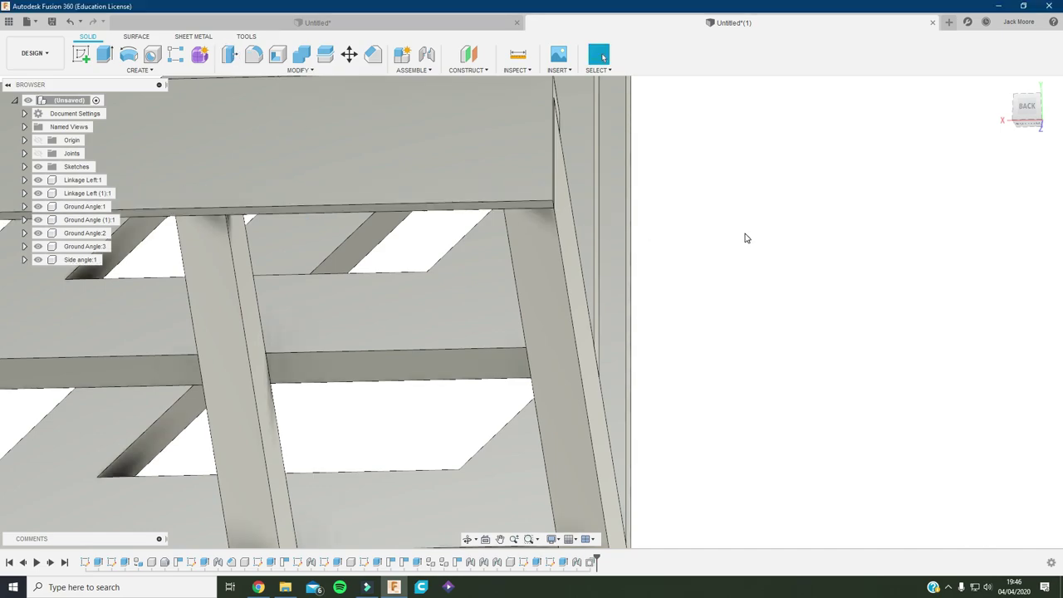
Offset the side angle's long top face by 5 mm with Press Pull
mouse_move(746, 237)
middle_mouse_down("shift")
mouse_move(644, 271)
mouse_move(497, 424)
mouse_move(317, 404)
mouse_move(304, 315)
middle_mouse_up("shift")
key("q")
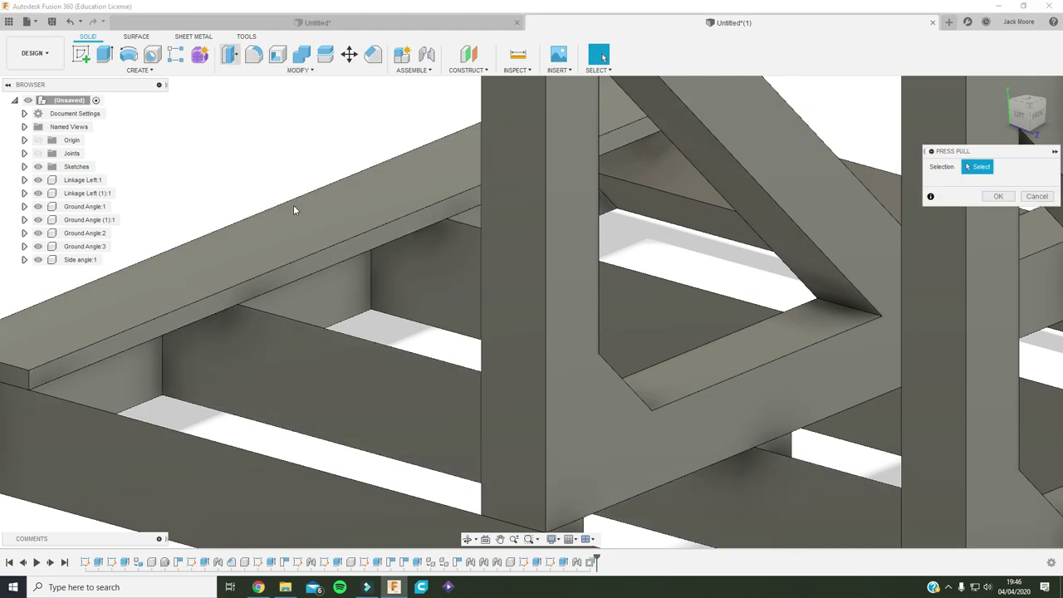
left_click(313, 263)
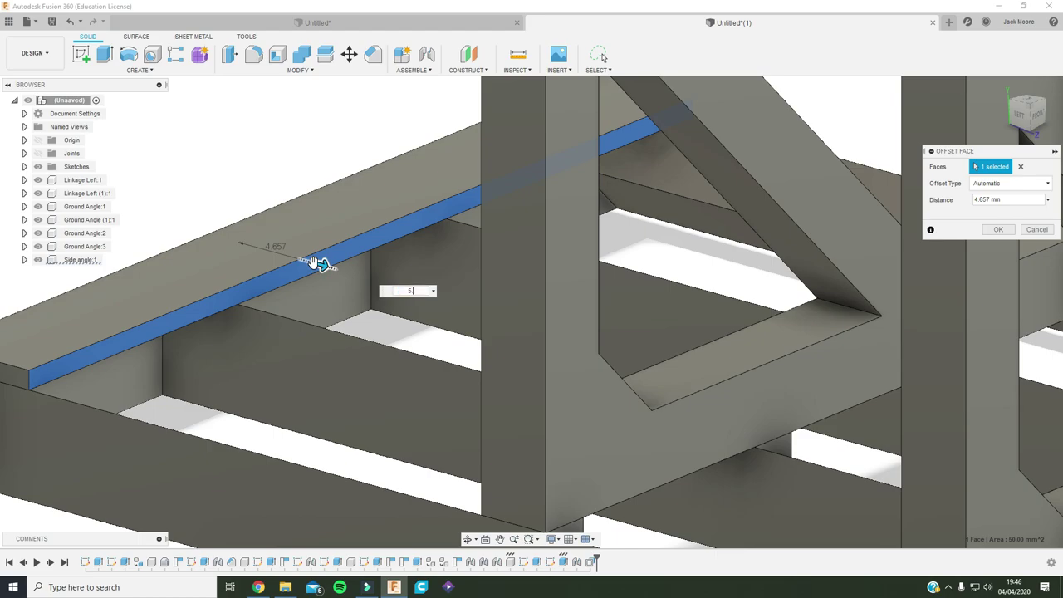
key("Return")
Copy-paste Side angle:1 to cap the beams' far end, then switch to the Chrome leveller photos
scroll(300, 267, "down", 8)
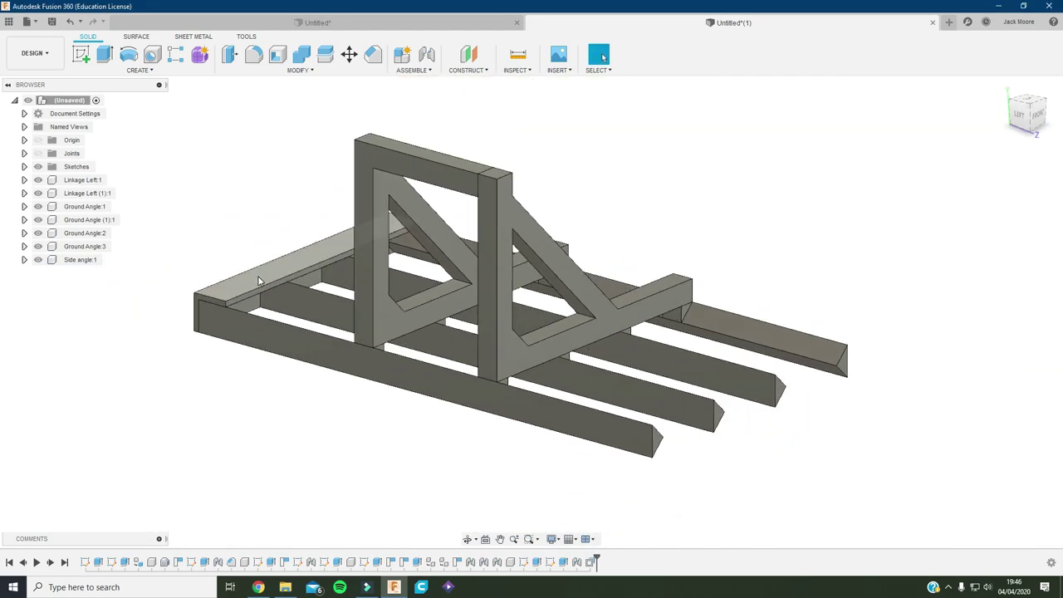
middle_click_drag(300, 267, 344, 290, "shift")
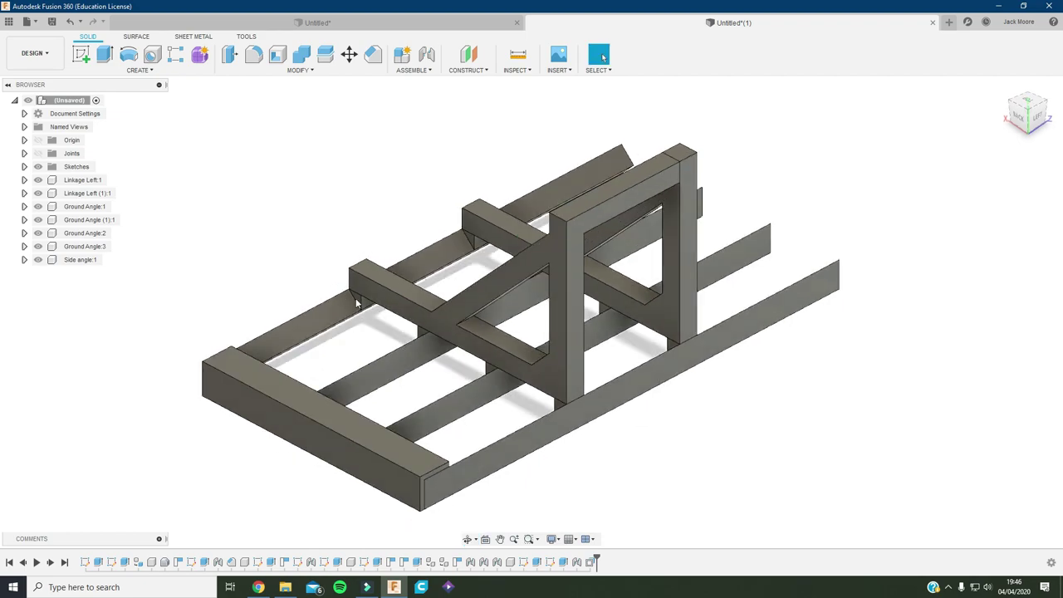
middle_click_drag(819, 297, 795, 290, "shift")
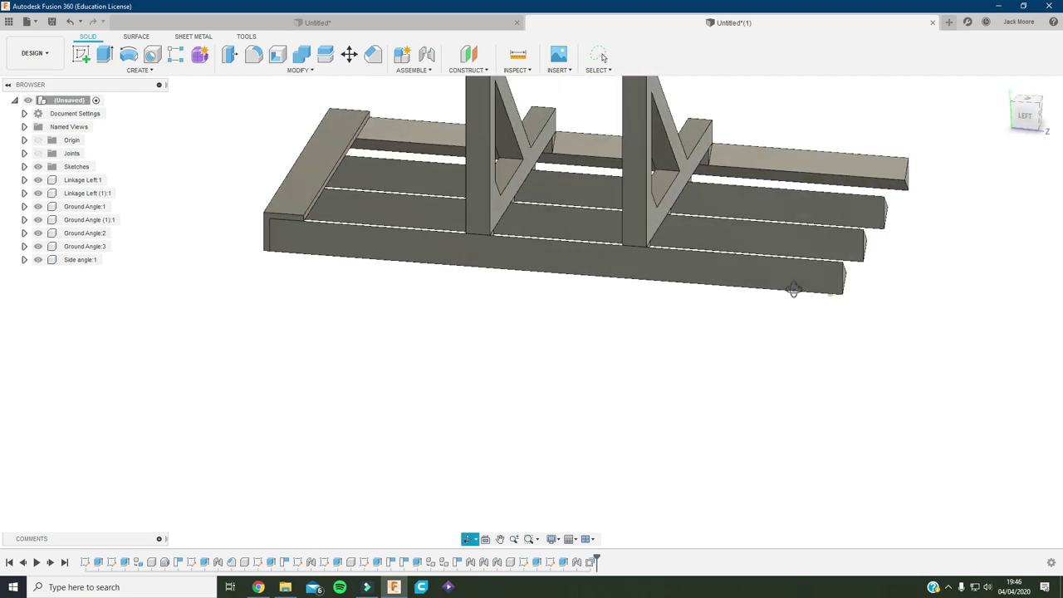
right_click(82, 264)
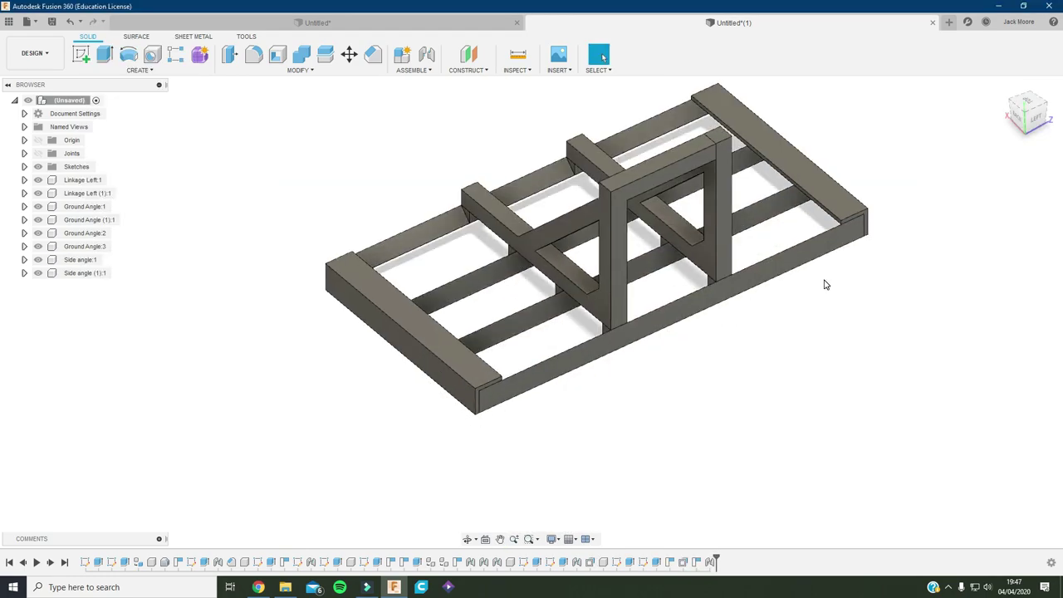
left_click(1024, 116)
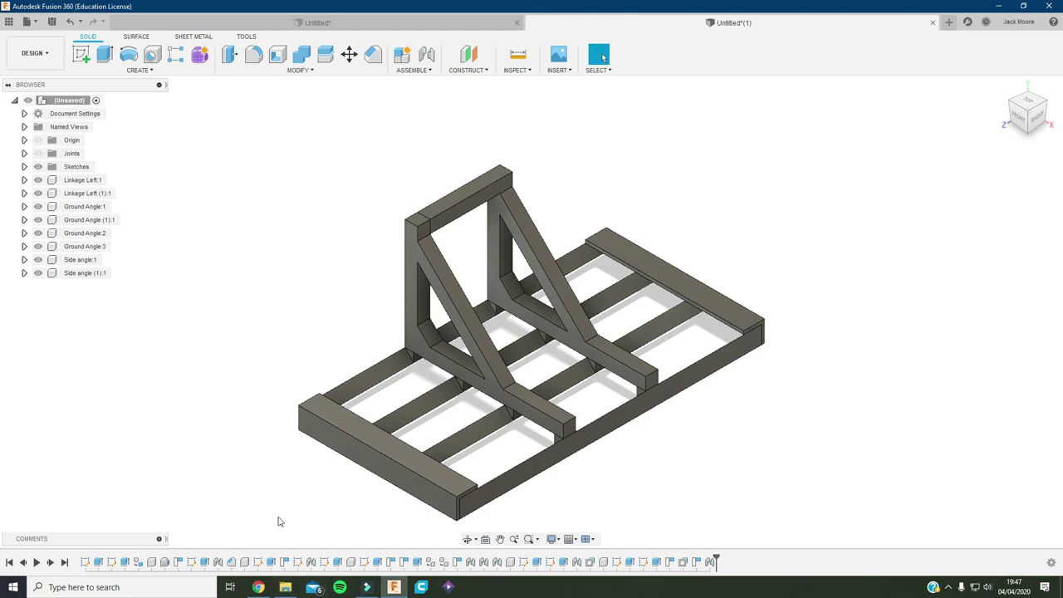
left_click(258, 588)
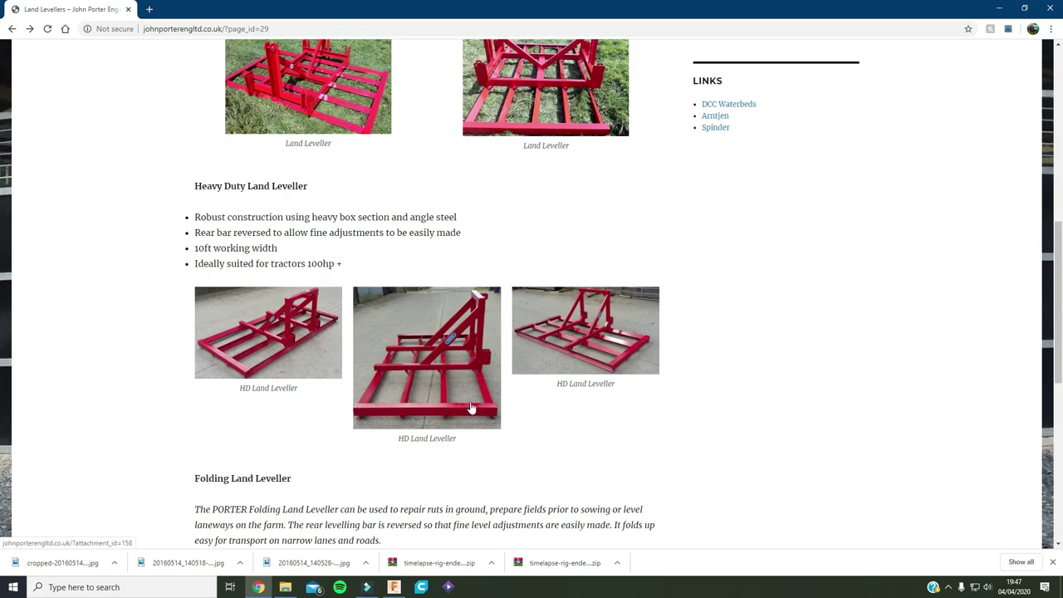
Return to the Fusion 360 model and orbit it to a new angle
left_click(393, 587)
mouse_move(594, 387)
middle_mouse_down("shift")
mouse_move(746, 373)
mouse_move(764, 392)
middle_mouse_up("shift")
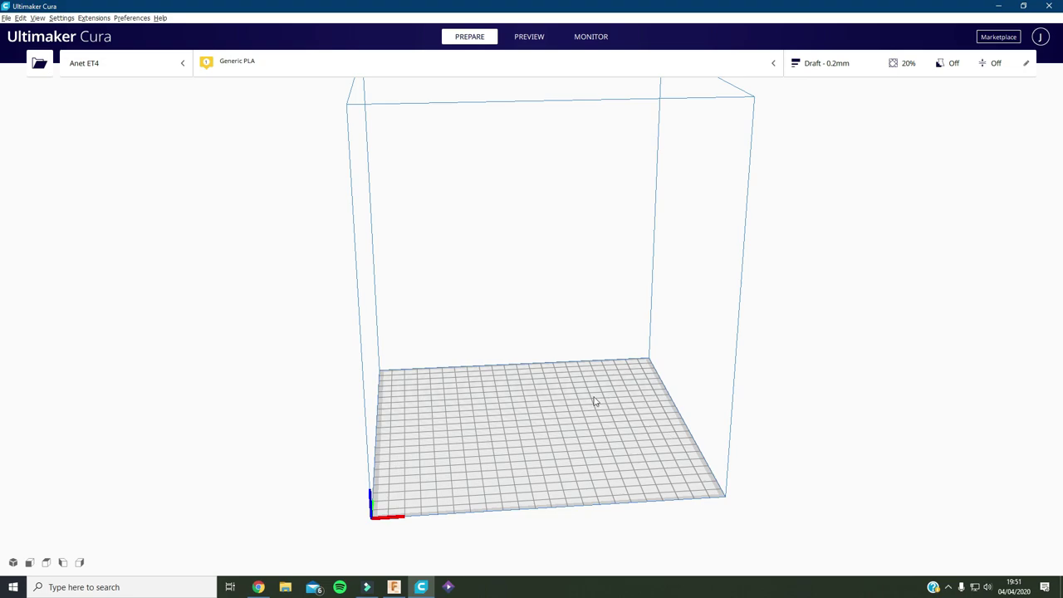
Load all four part files from Documents > 3d models > 10ft land leveler > Parts
left_click(40, 65)
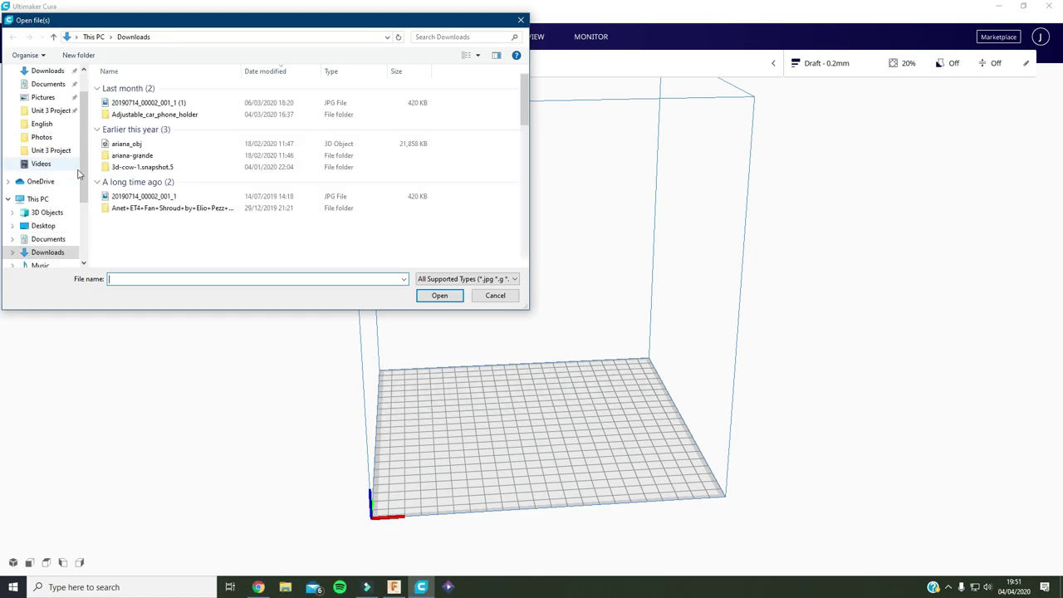
scroll(52, 162, "up", 3)
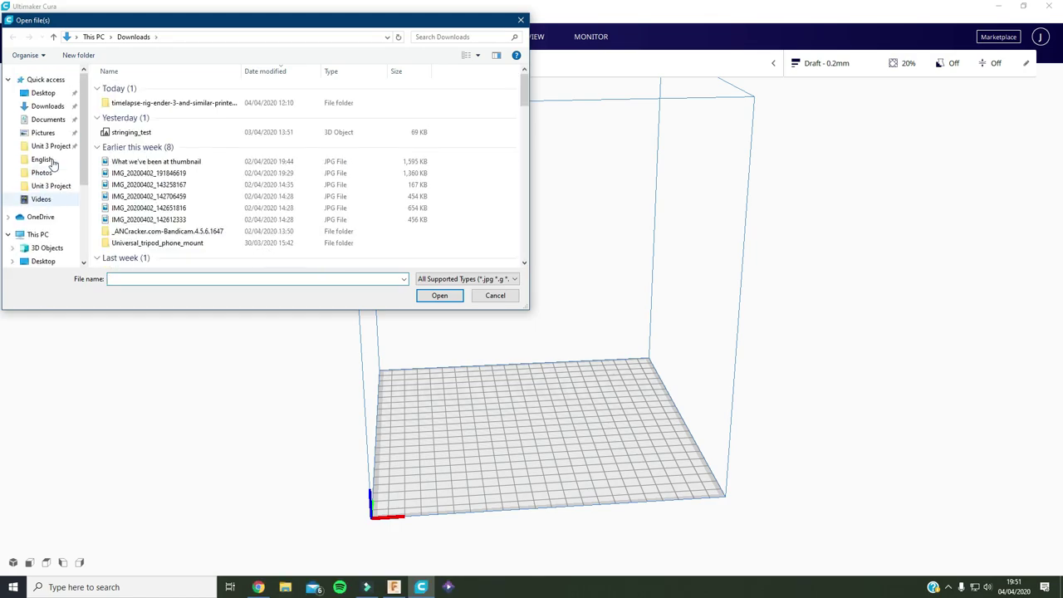
left_click(47, 119)
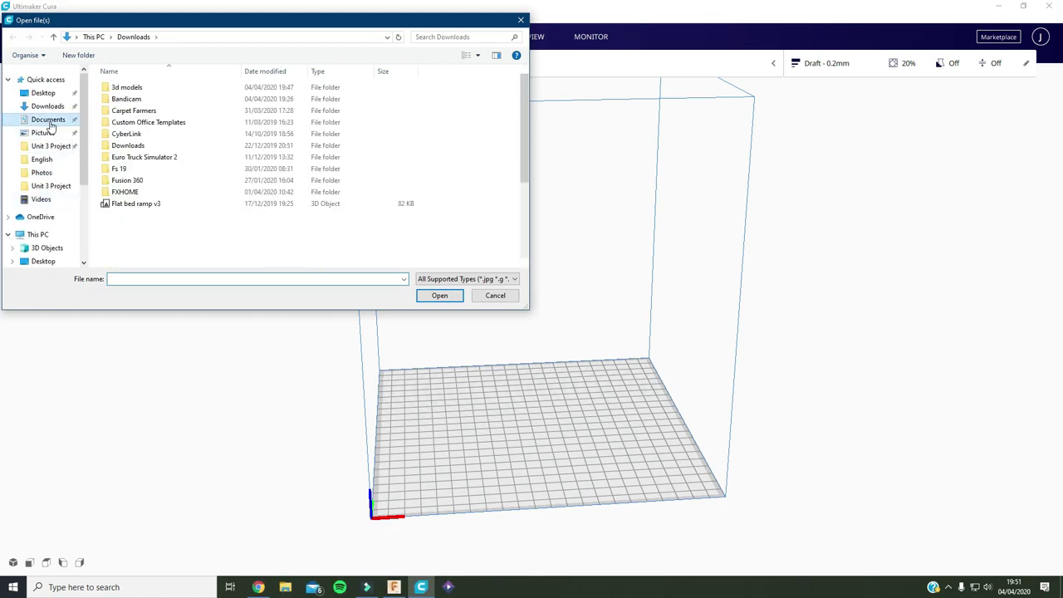
left_click(146, 90)
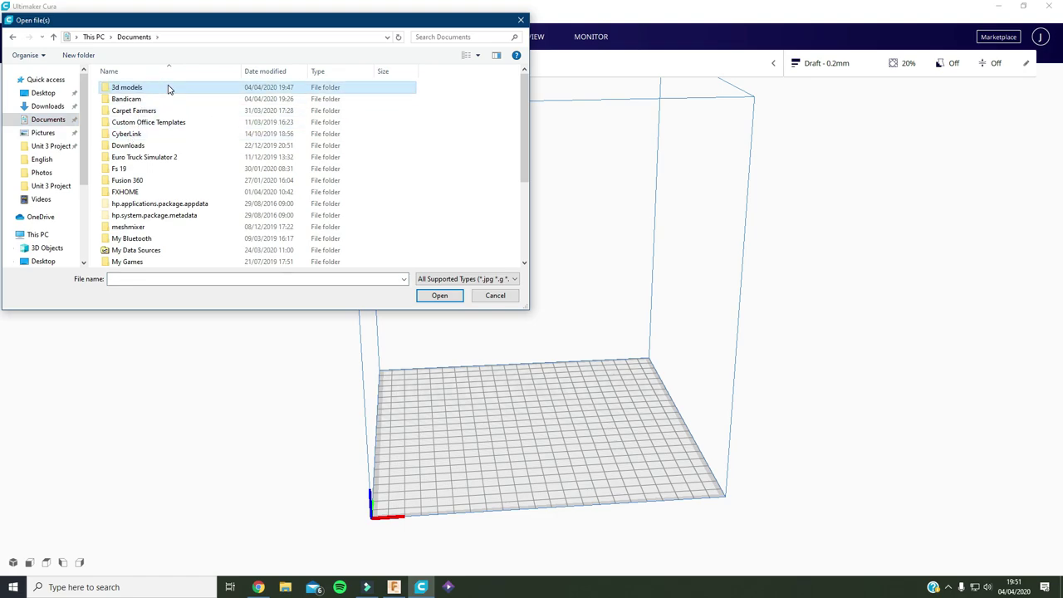
double_click(162, 90)
double_click(163, 93)
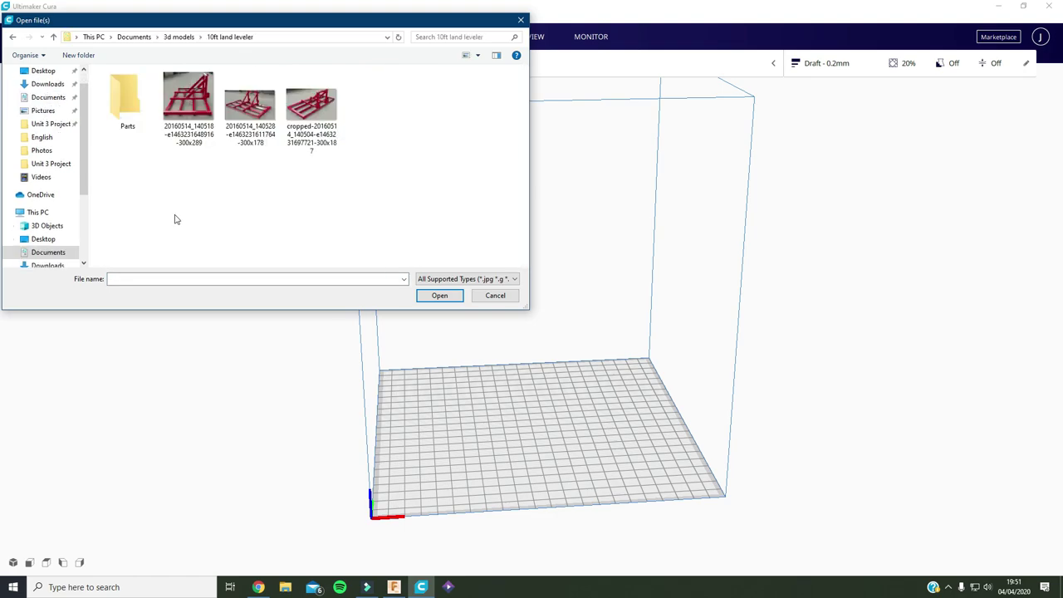
left_click(122, 131)
key("Return")
left_click_drag(108, 190, 233, 78)
left_click(438, 296)
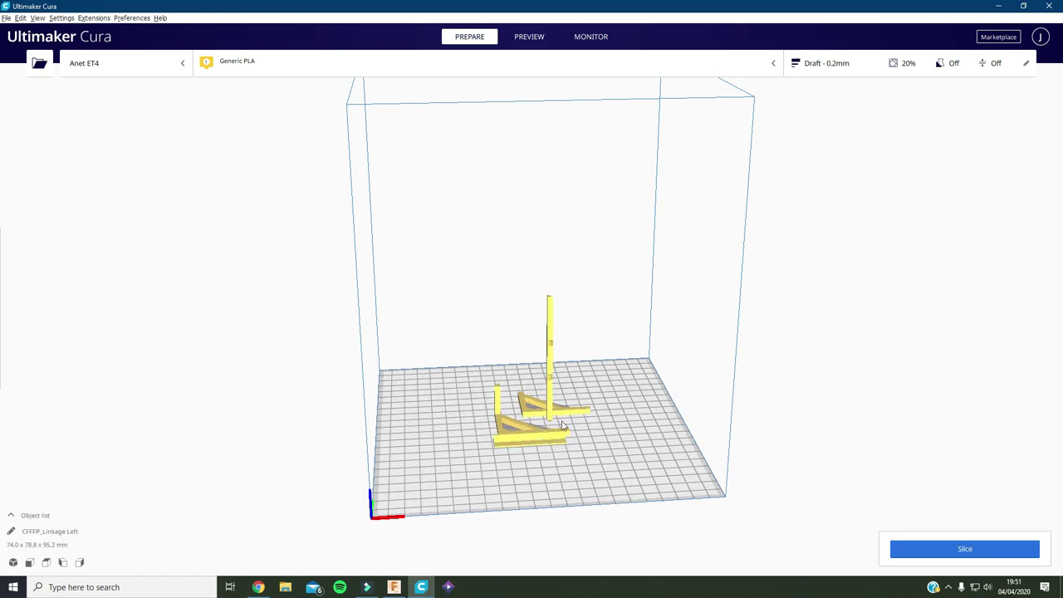
Zoom and orbit around the build plate to inspect the six laid-flat parts
scroll(593, 422, "down", 5)
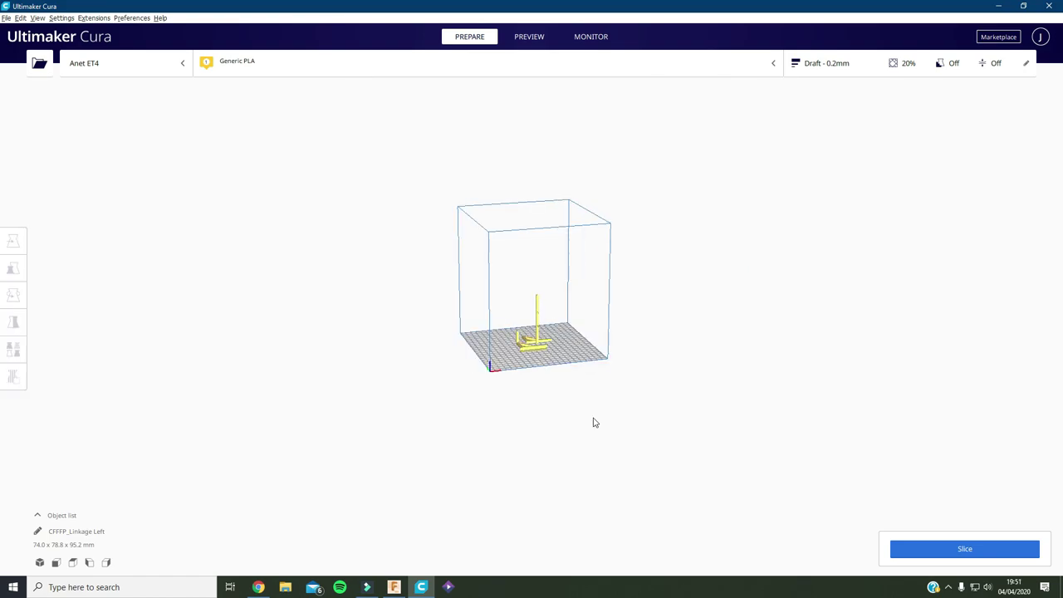
scroll(593, 423, "up", 10)
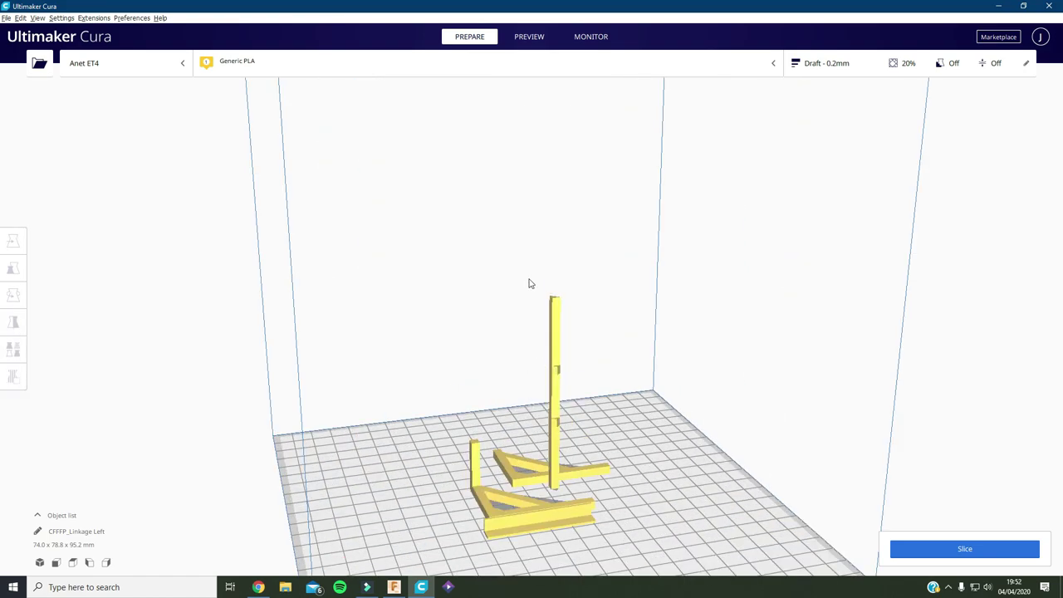
scroll(530, 284, "up", 6)
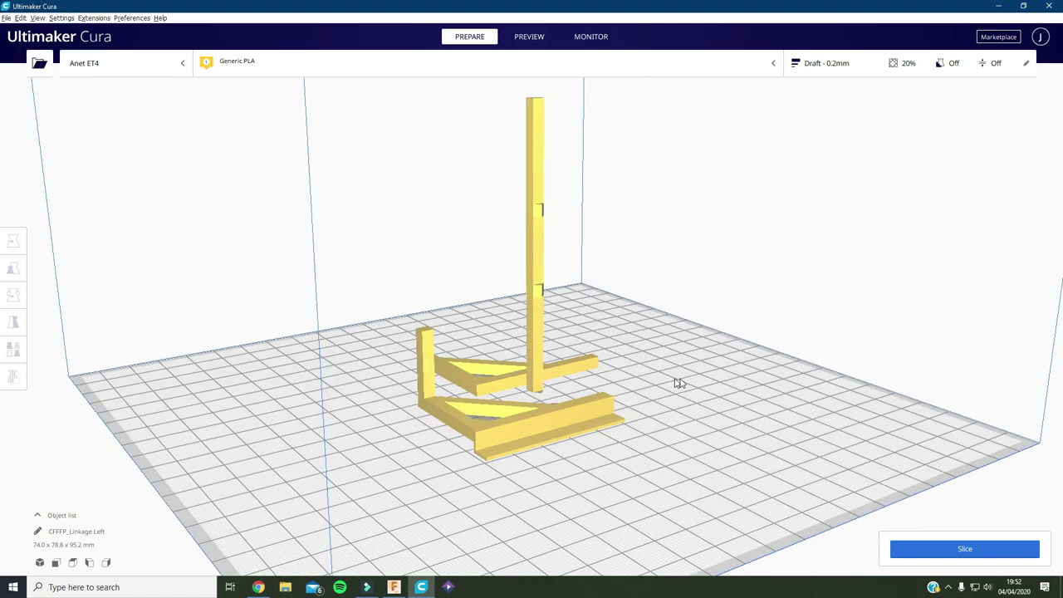
right_click_drag(678, 383, 446, 390)
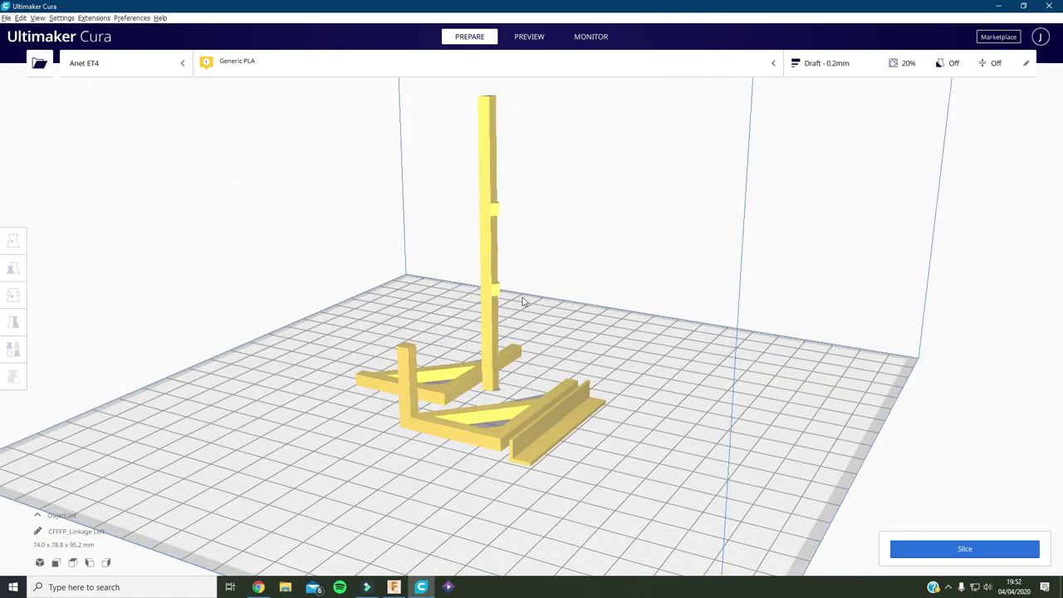
right_click_drag(524, 302, 515, 254)
right_click_drag(629, 276, 552, 237)
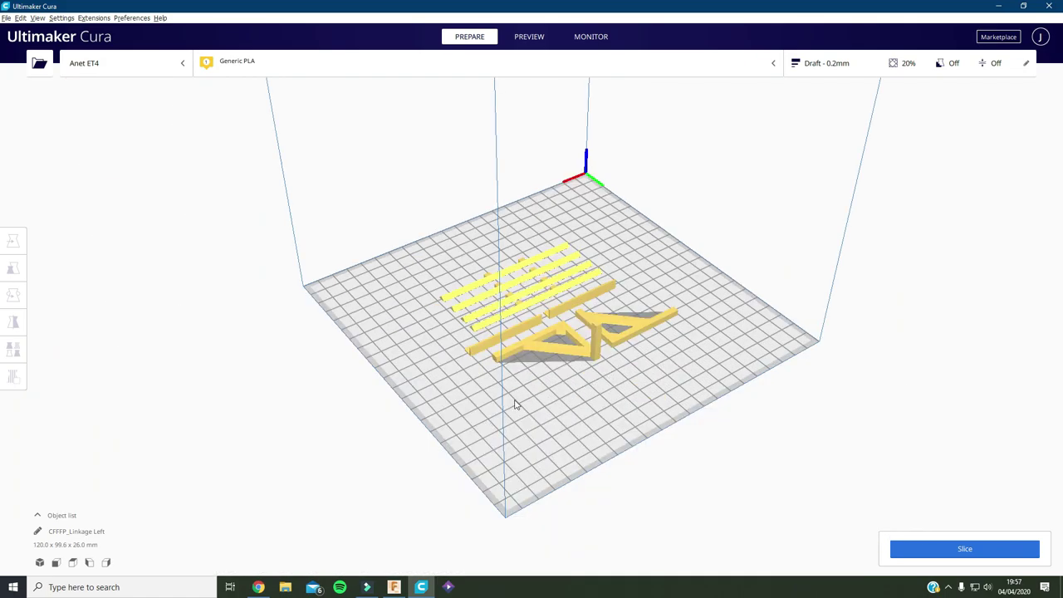
right_click_drag(538, 398, 664, 385)
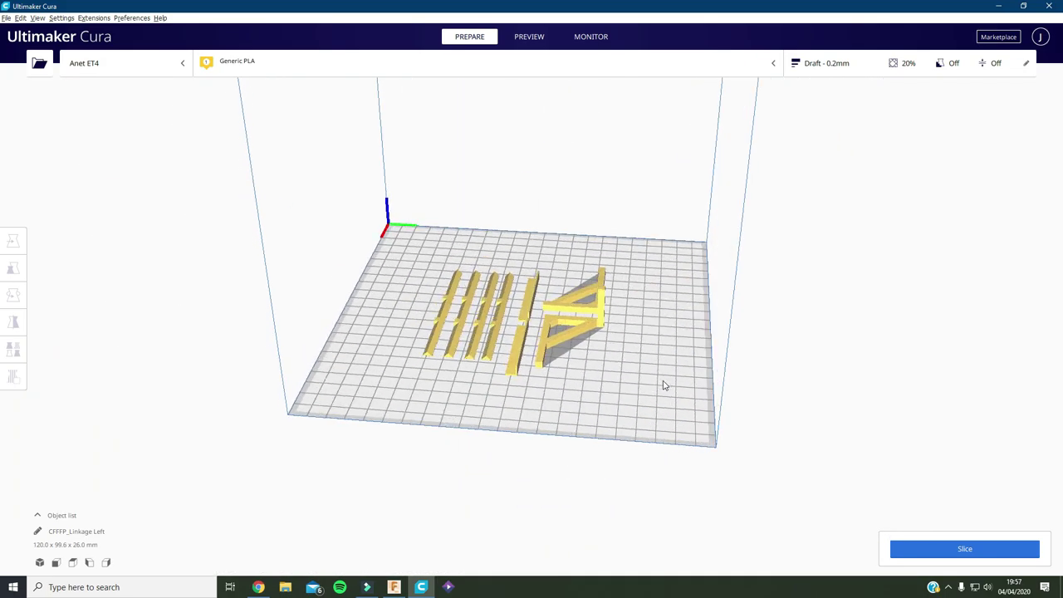
Slice the parts at Fine 0.1mm, 50% infill and 50 mm/s print speed
left_click(819, 67)
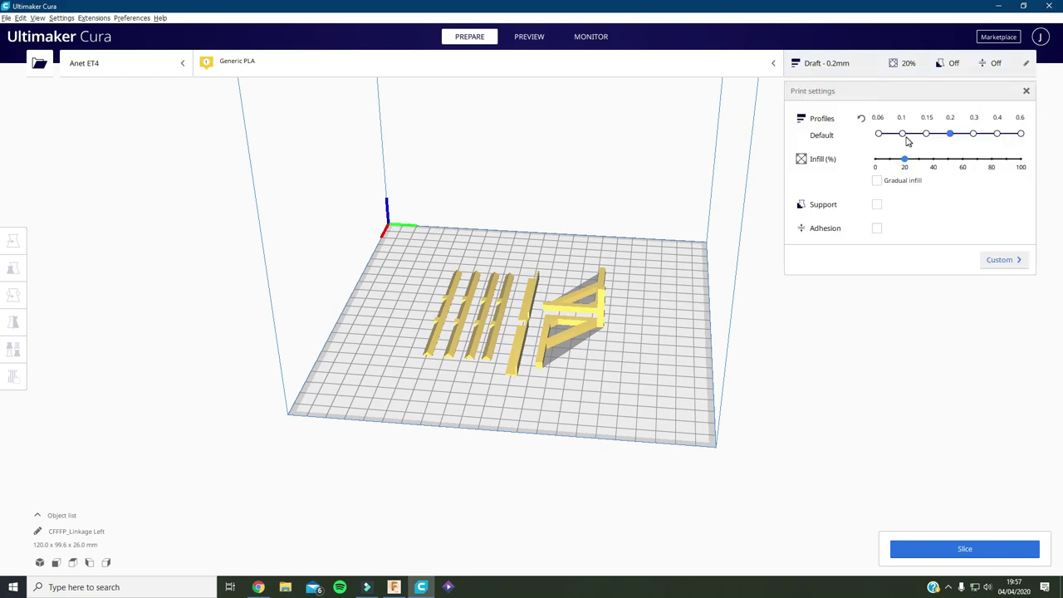
left_click(903, 135)
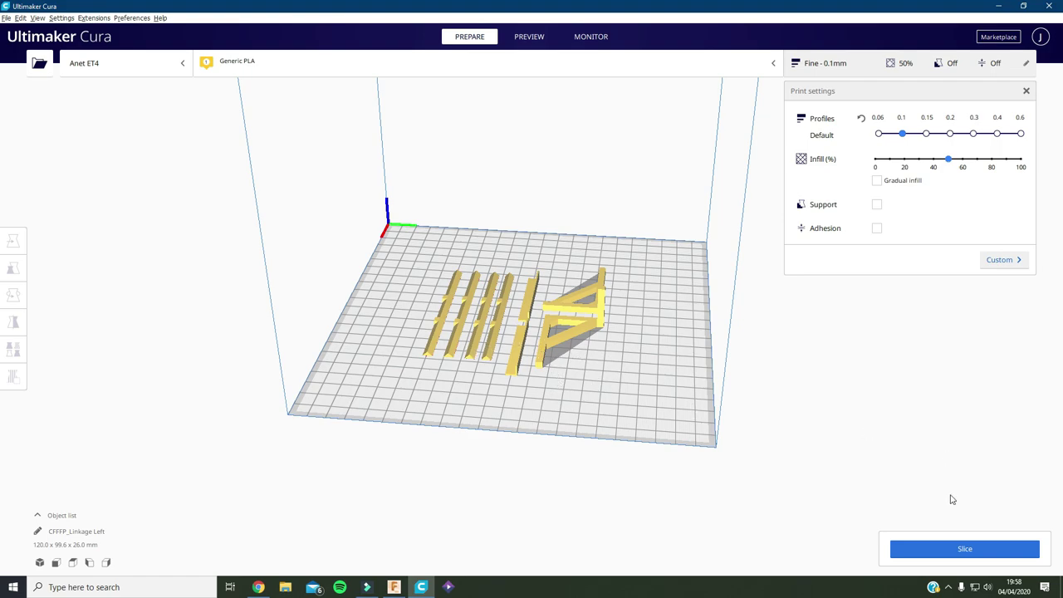
left_click(1005, 261)
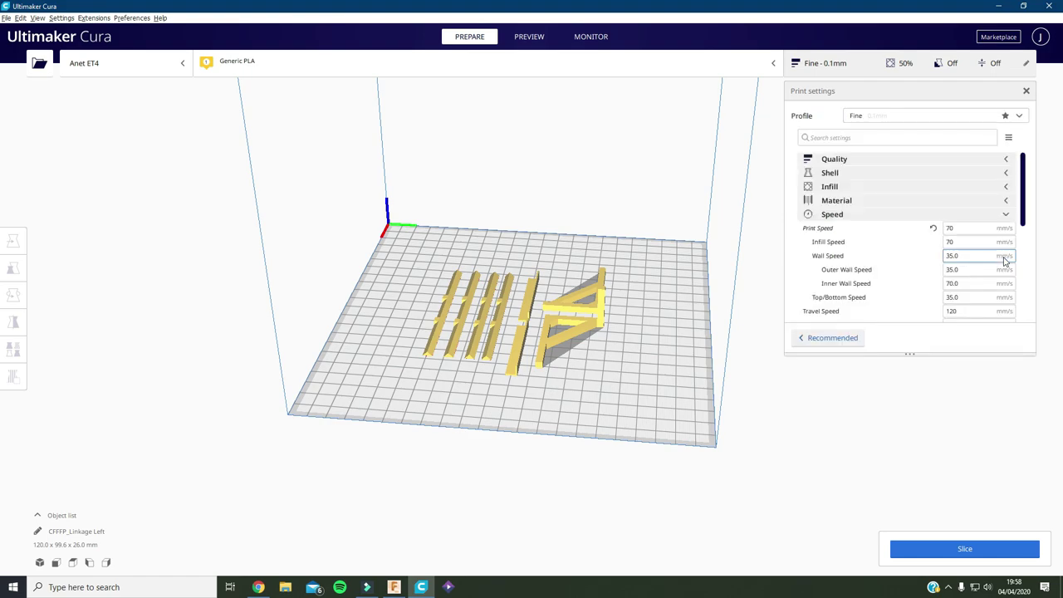
left_click(973, 228)
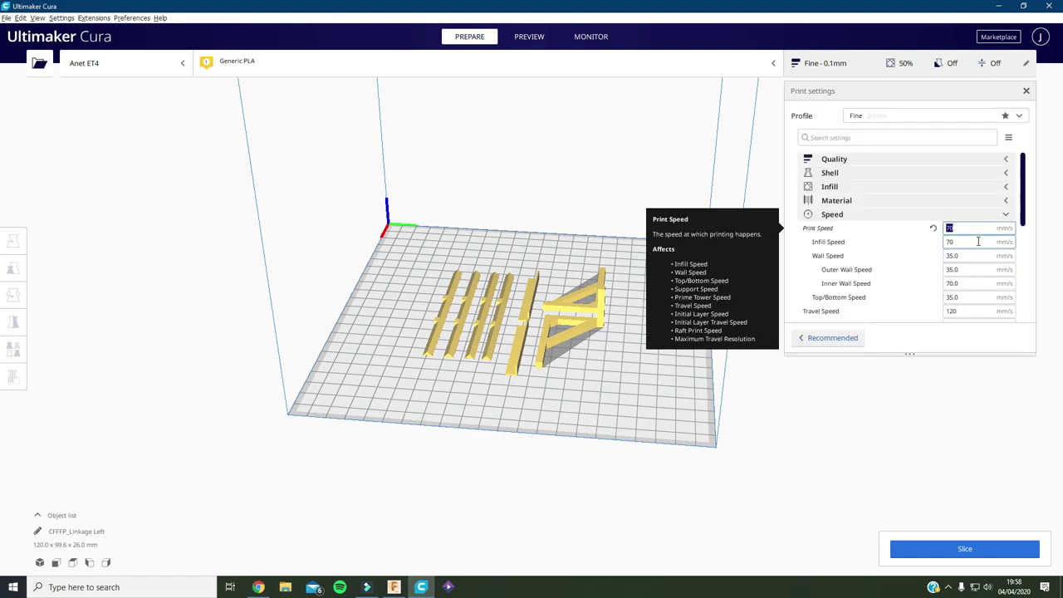
type("5")
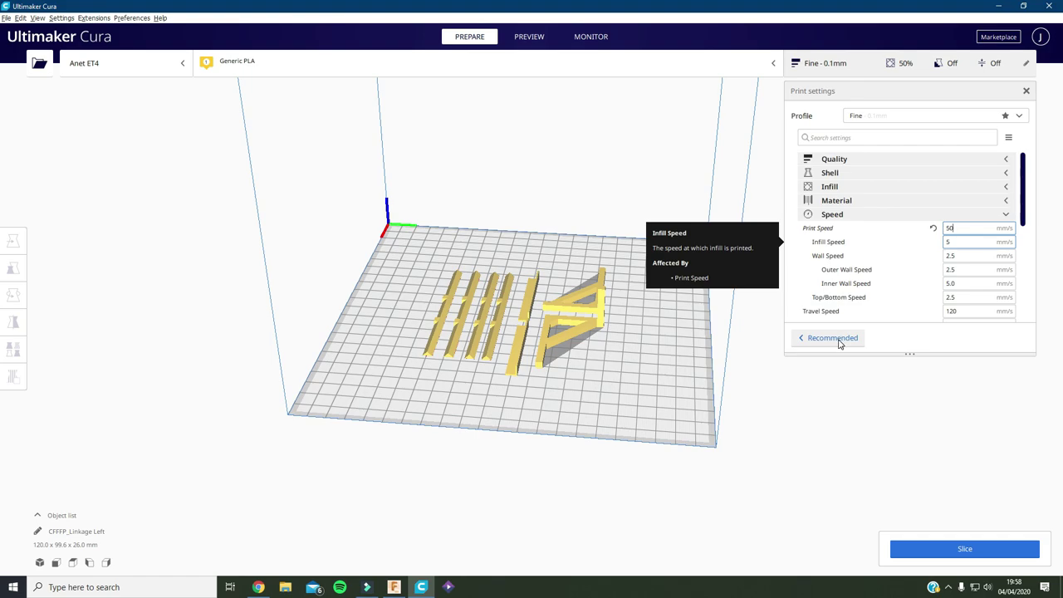
left_click(950, 551)
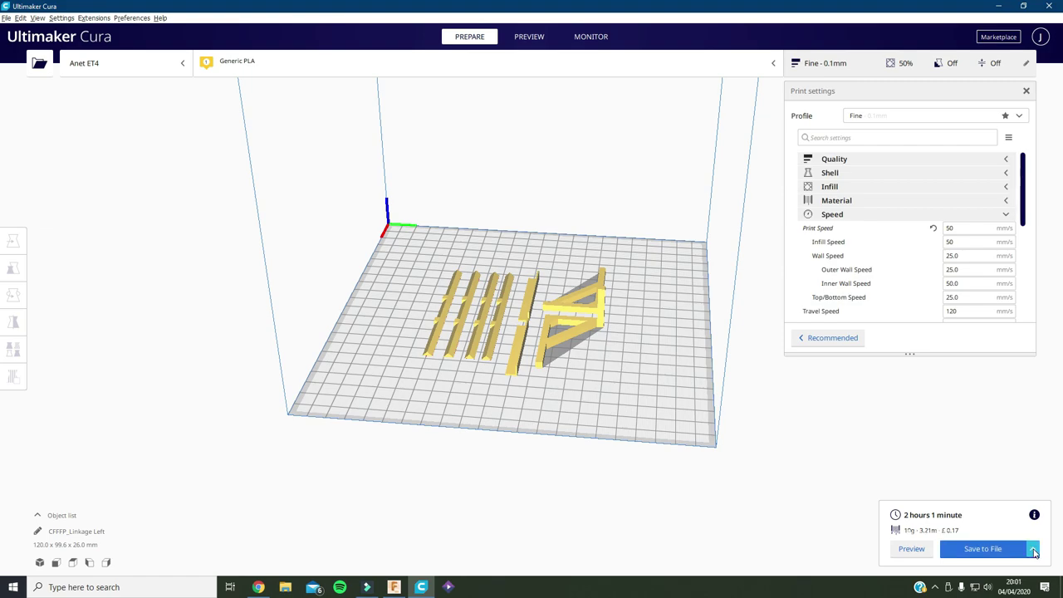
Switch the output from Save to File to Save to Removable Drive (G:)
left_click(1034, 550)
left_click(1032, 535)
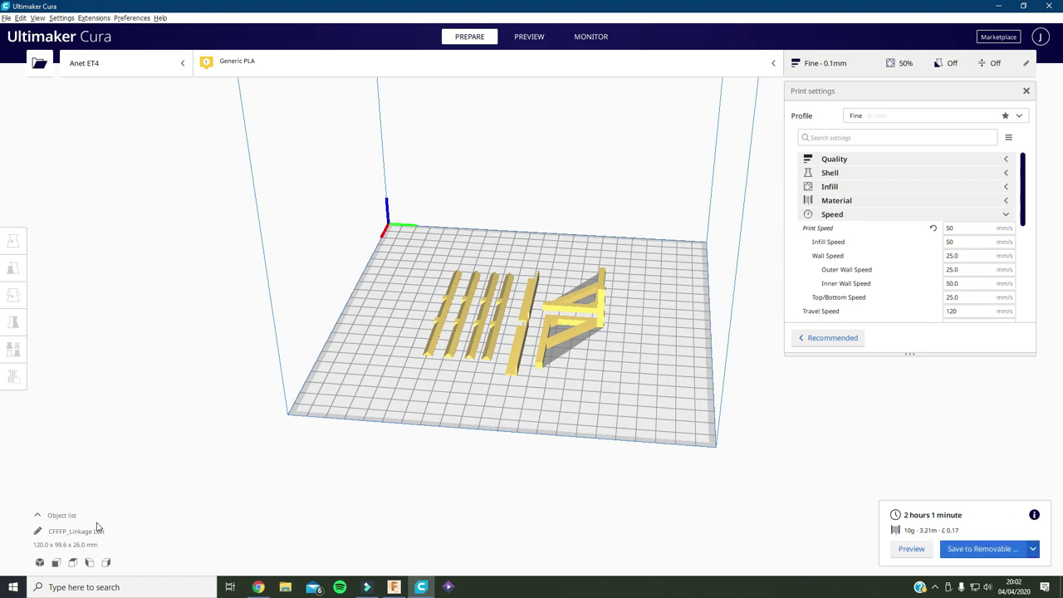